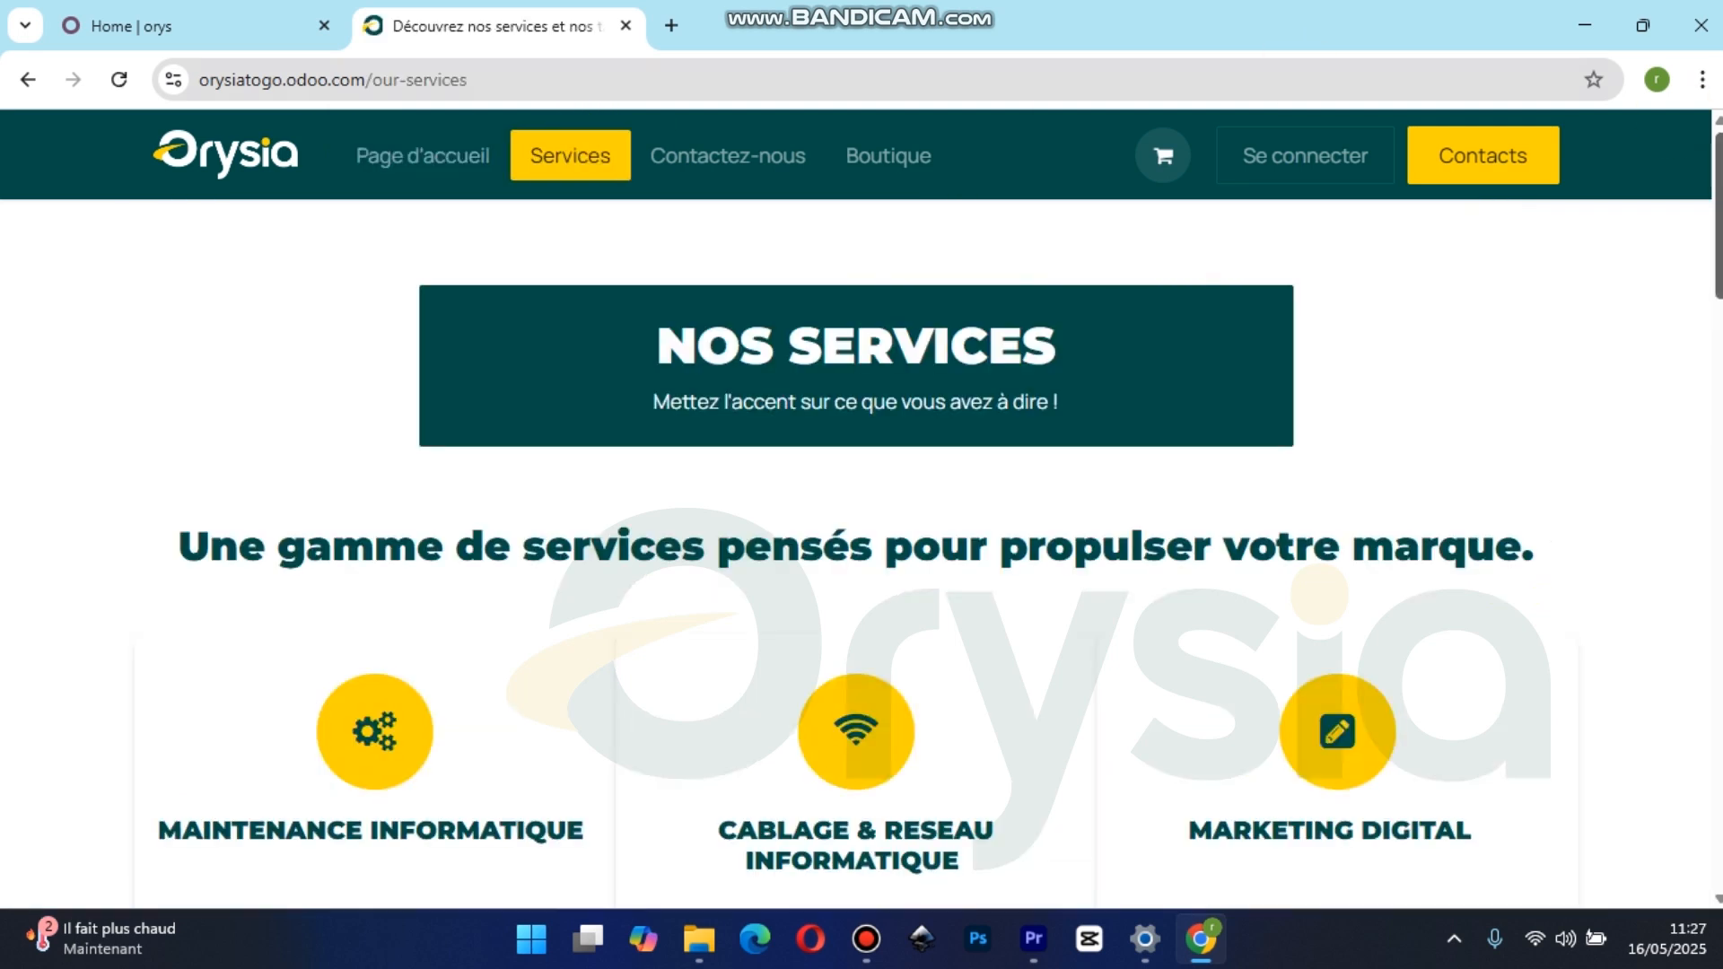
Look through the Orysia services page down to its footer, and the Contactez-nous page
drag(1719, 215, 1720, 805)
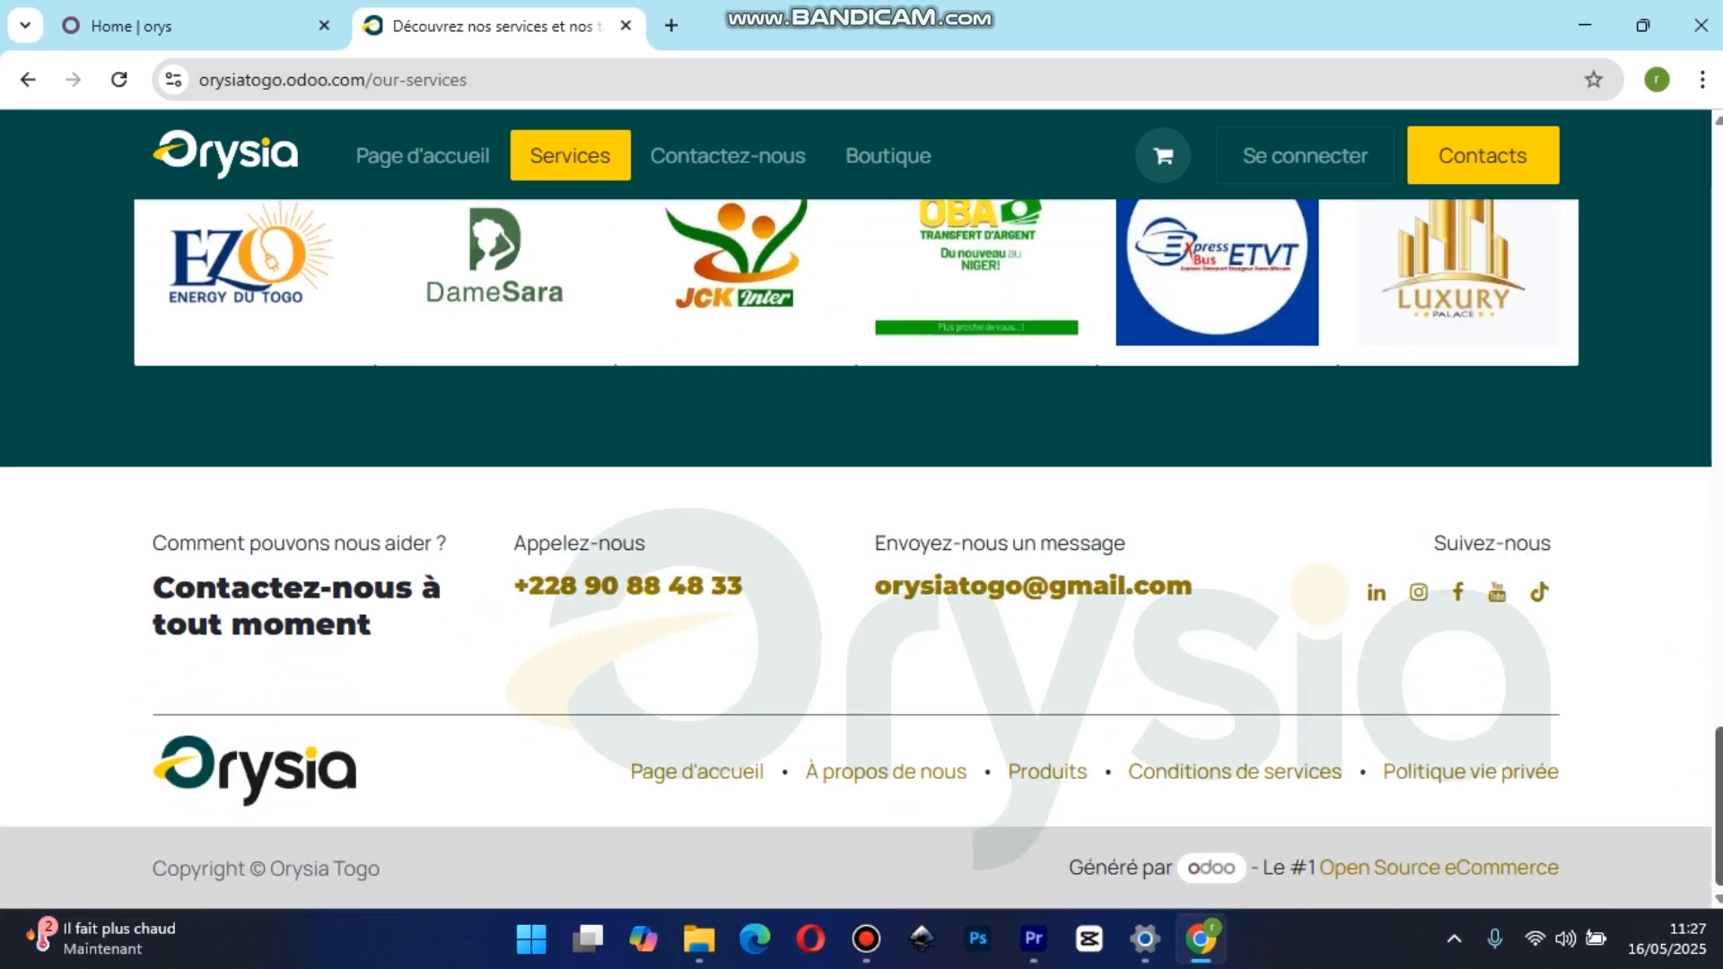
click(789, 165)
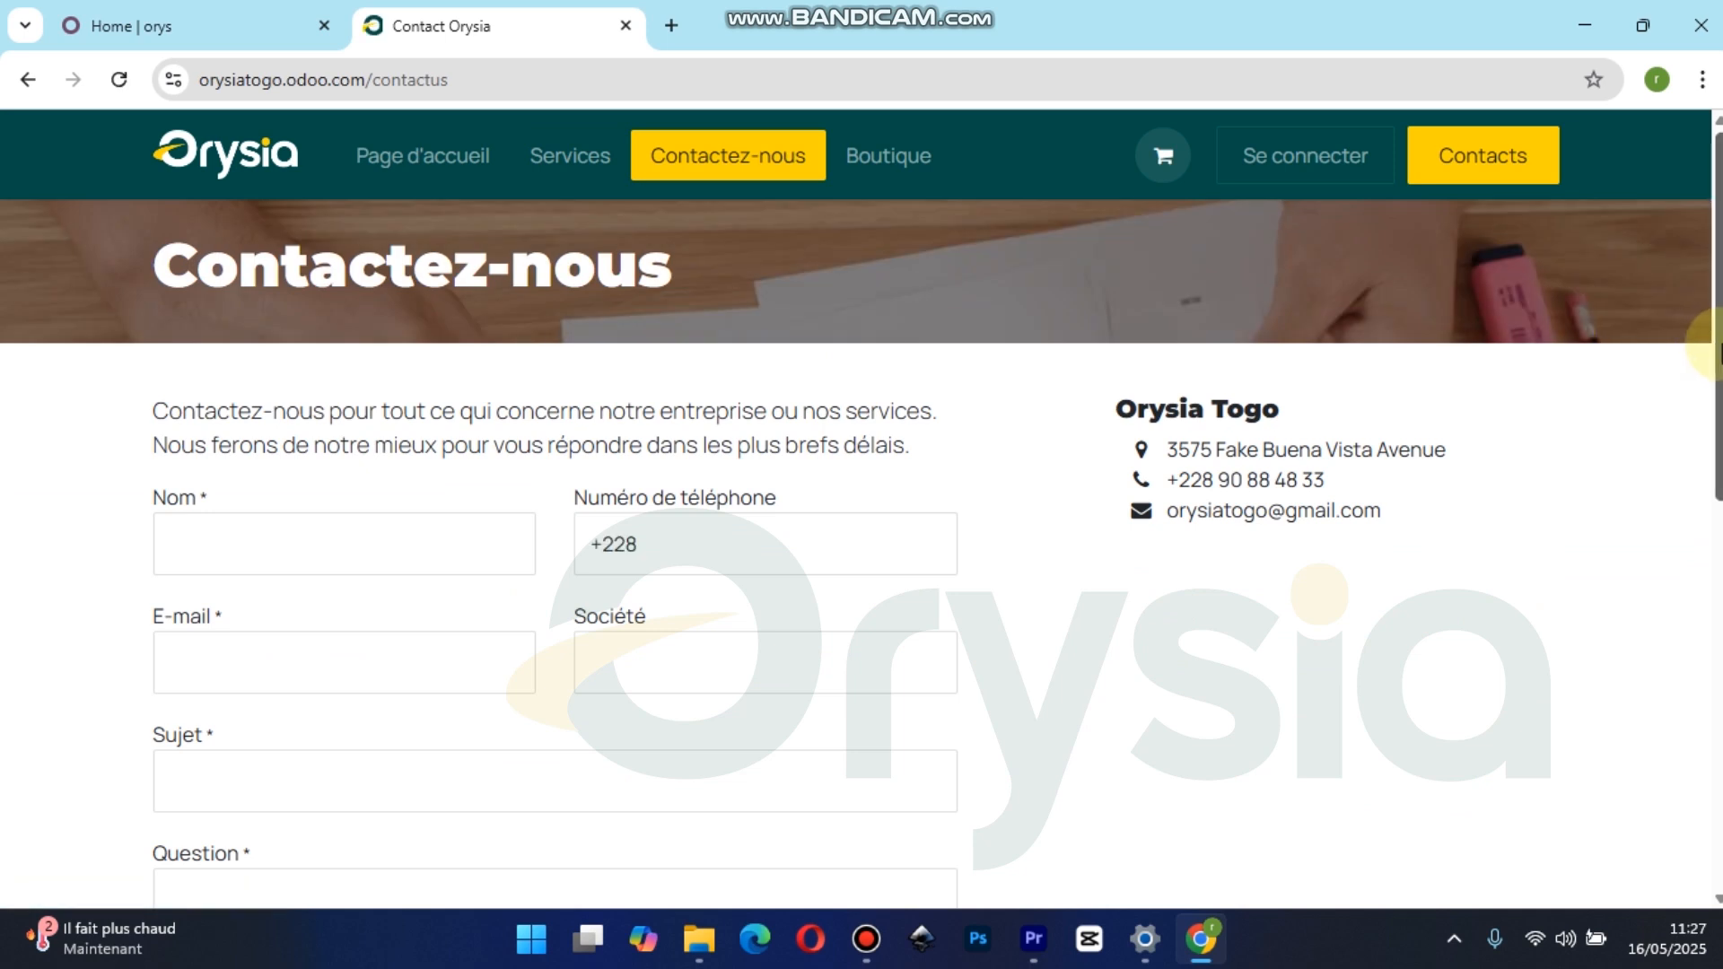
scroll(861, 502, down, 9)
scroll(1585, 199, up, 10)
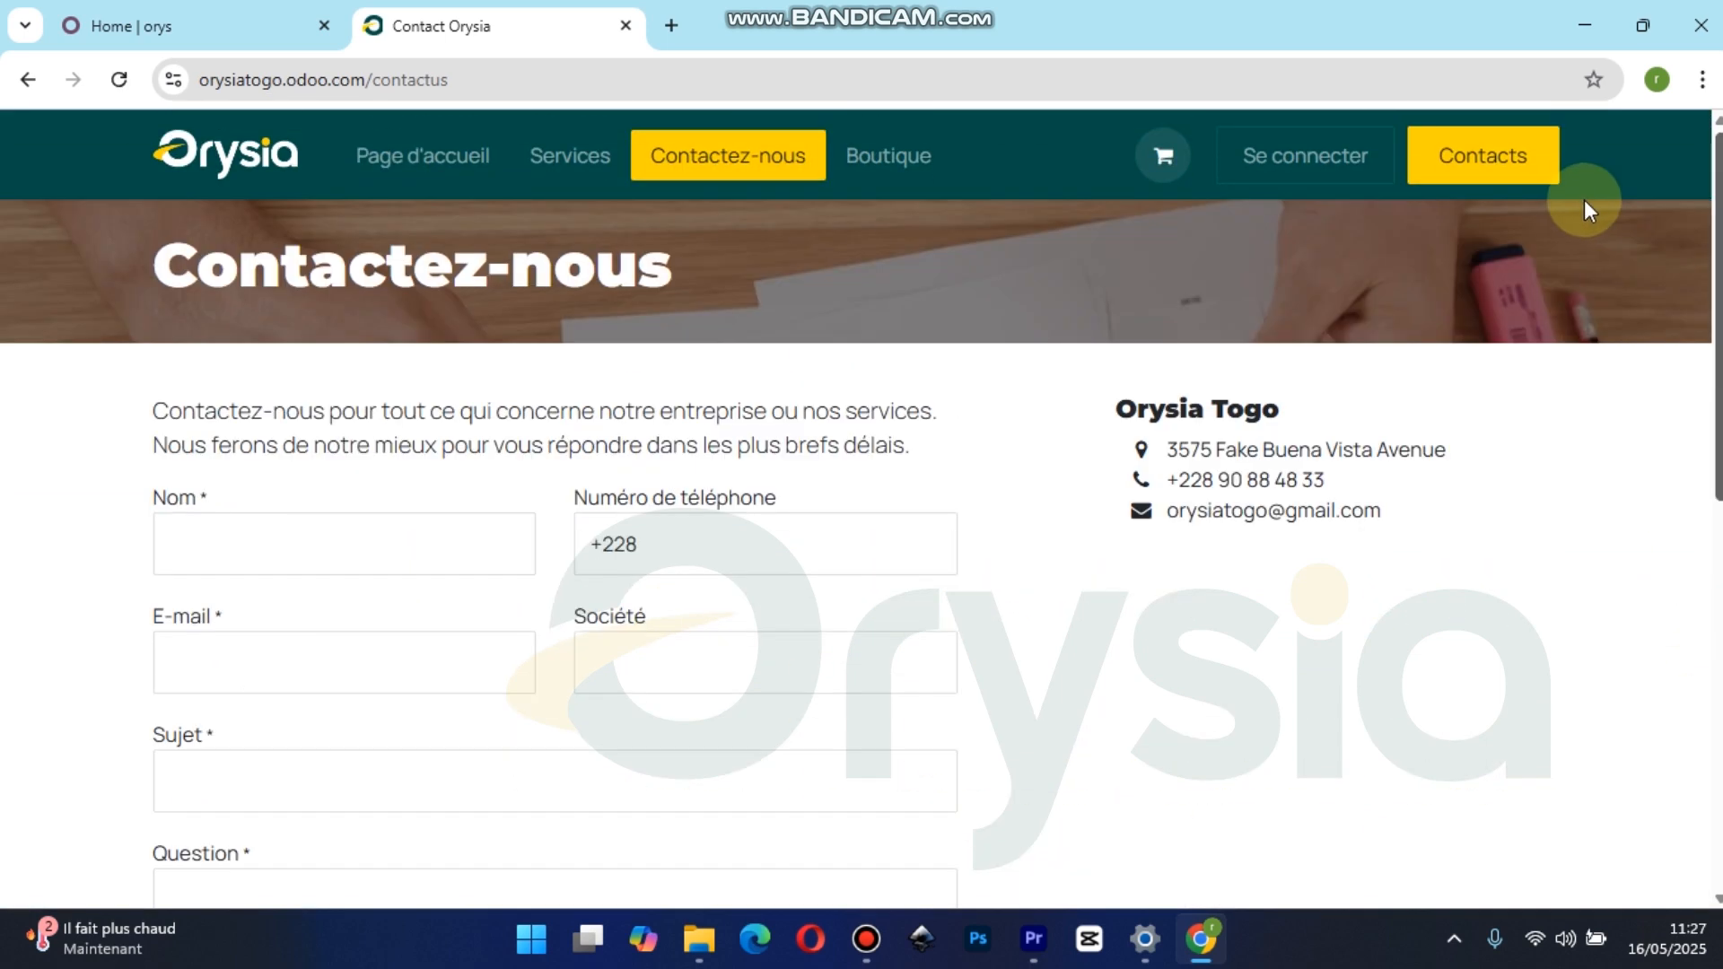
View the Orysia home page and go through the slides of its service carousel near the footer
click(409, 163)
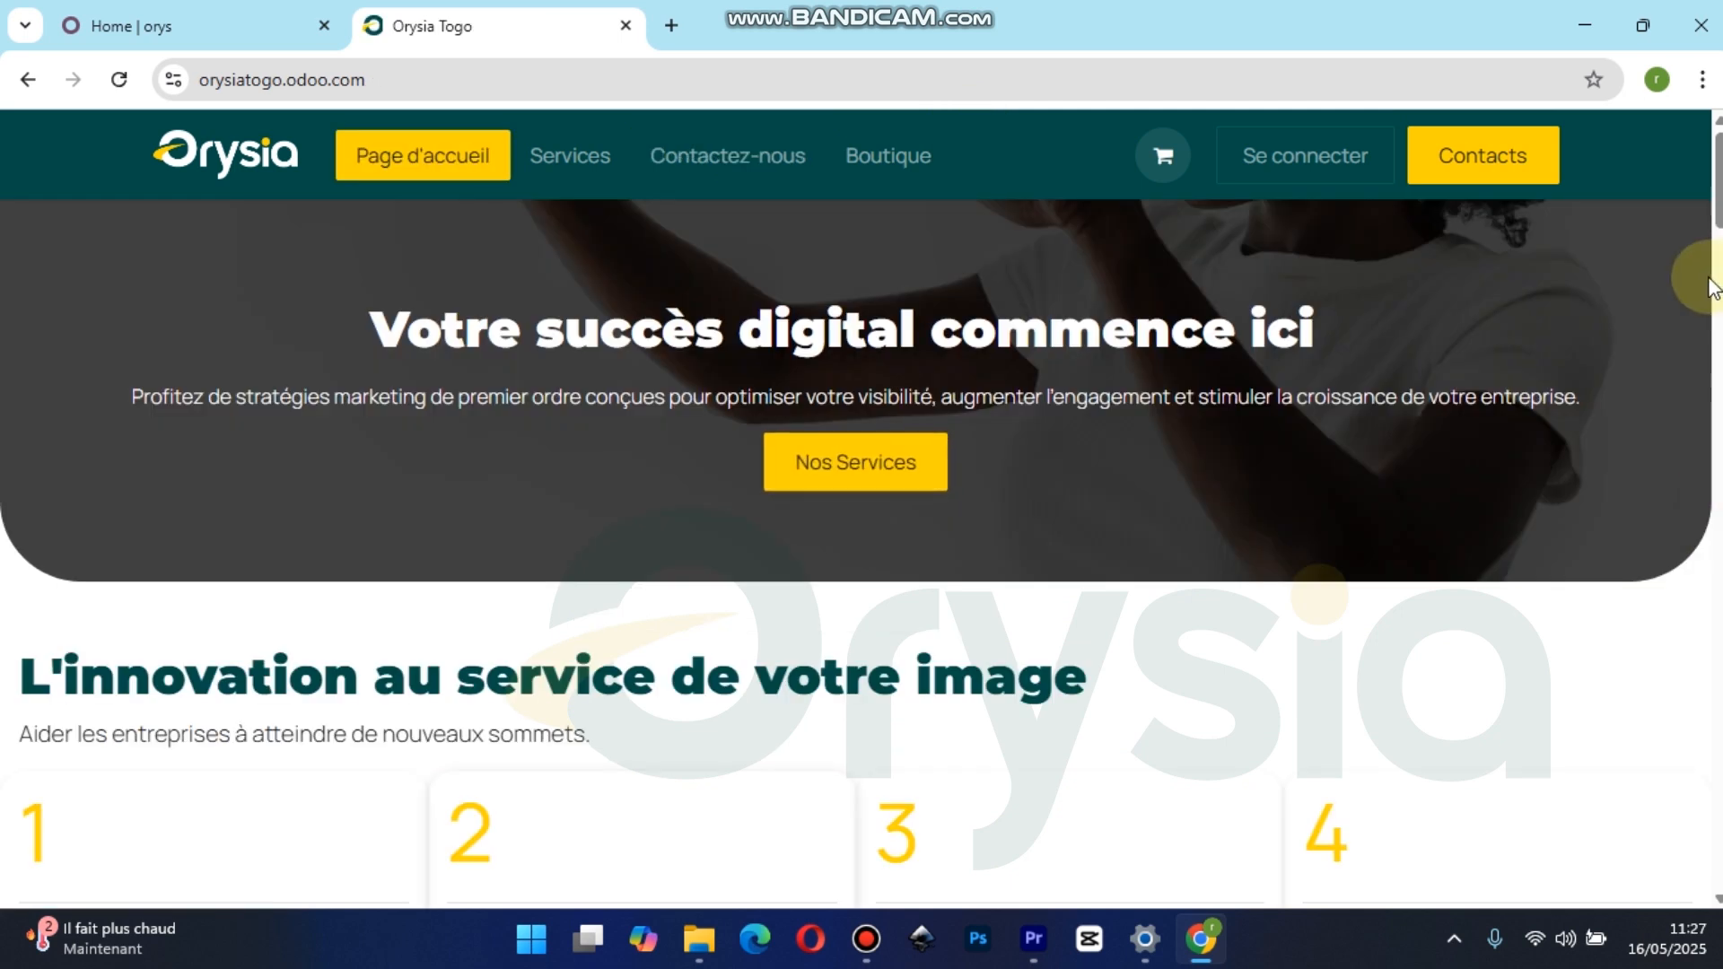
scroll(856, 508, down, 20)
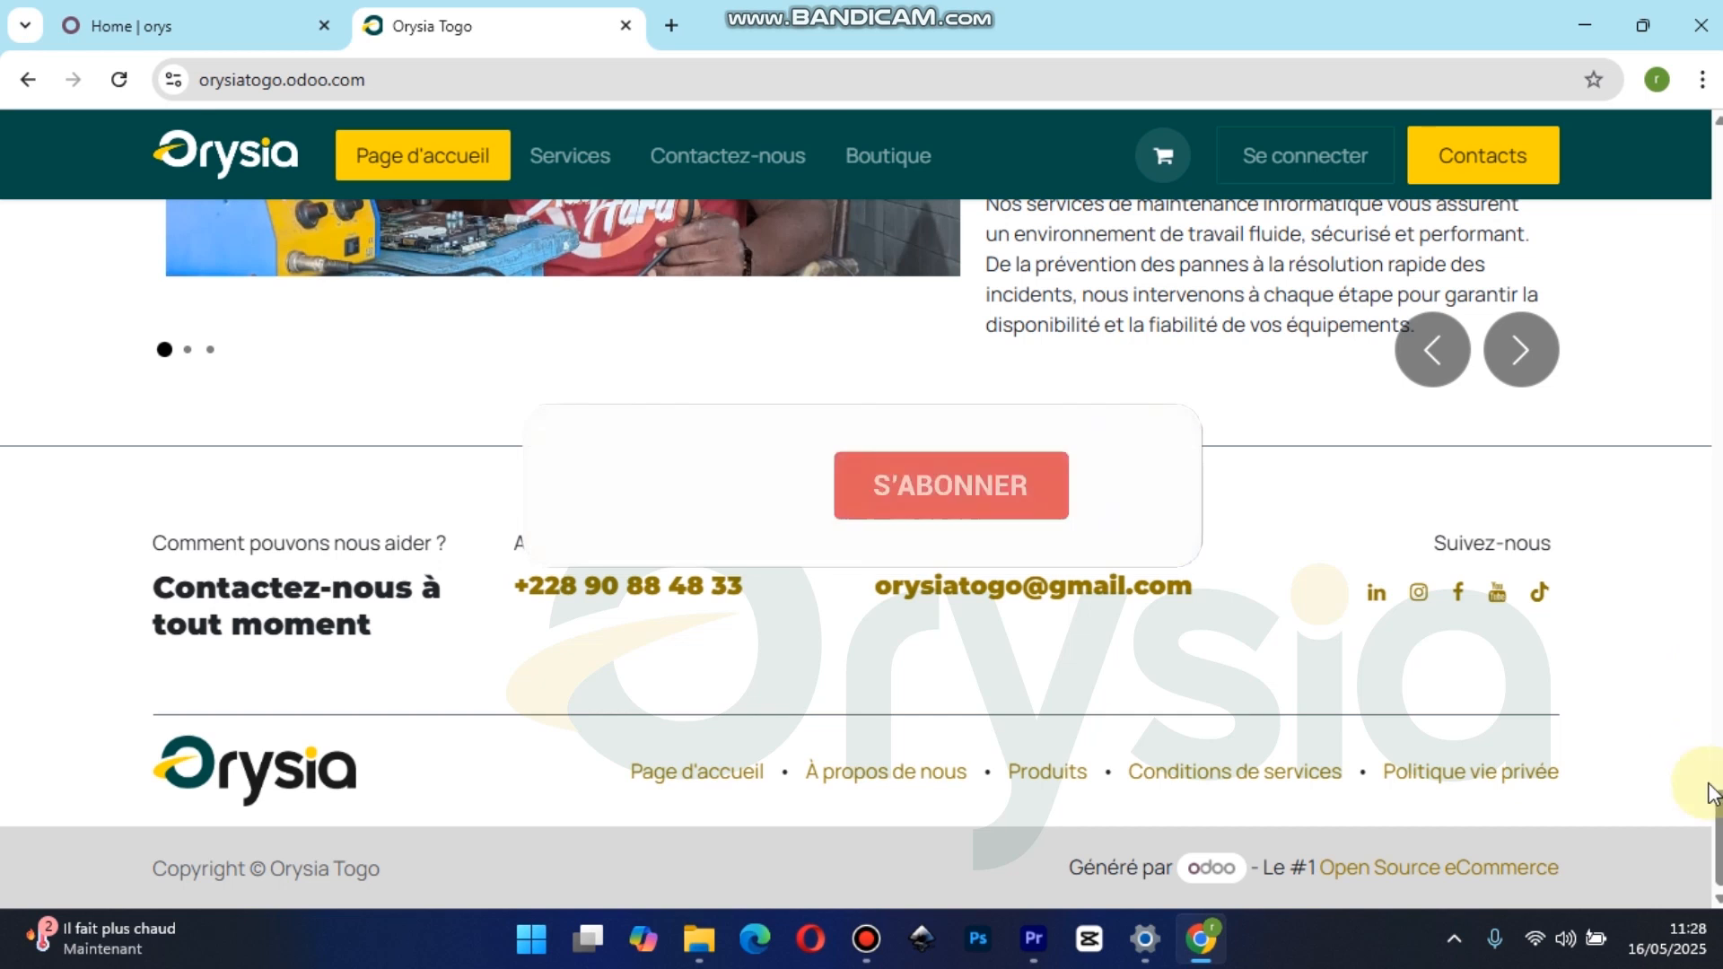
drag(1718, 831, 1716, 781)
click(1523, 756)
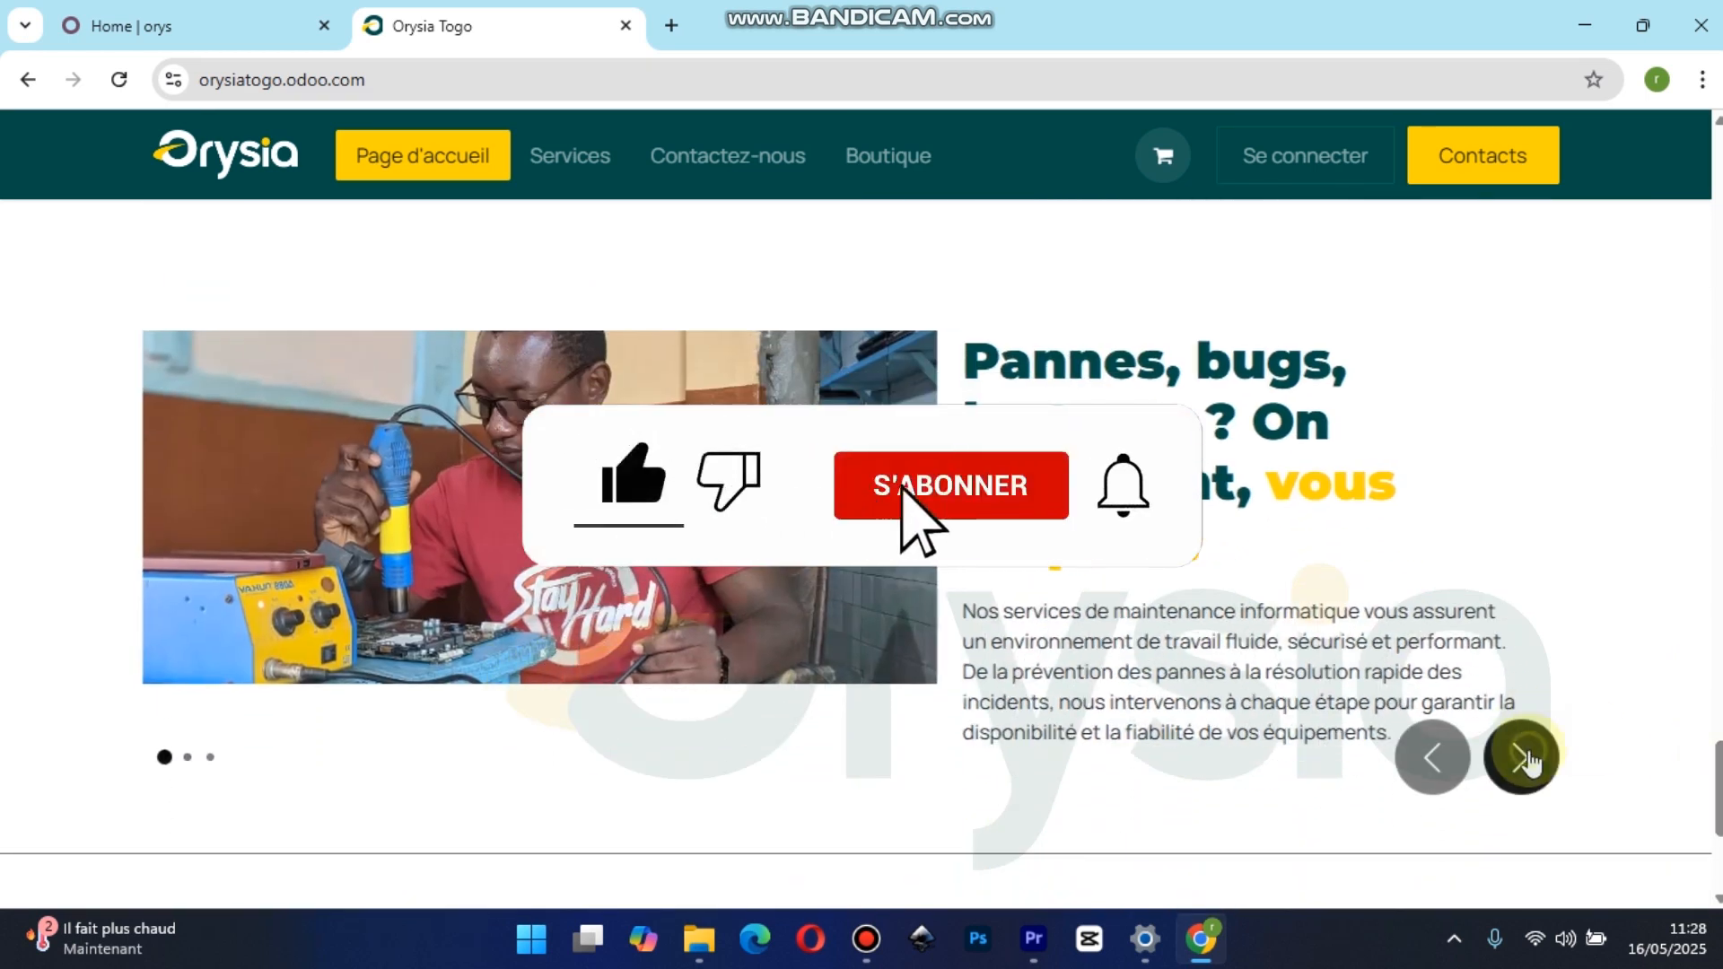
click(1523, 756)
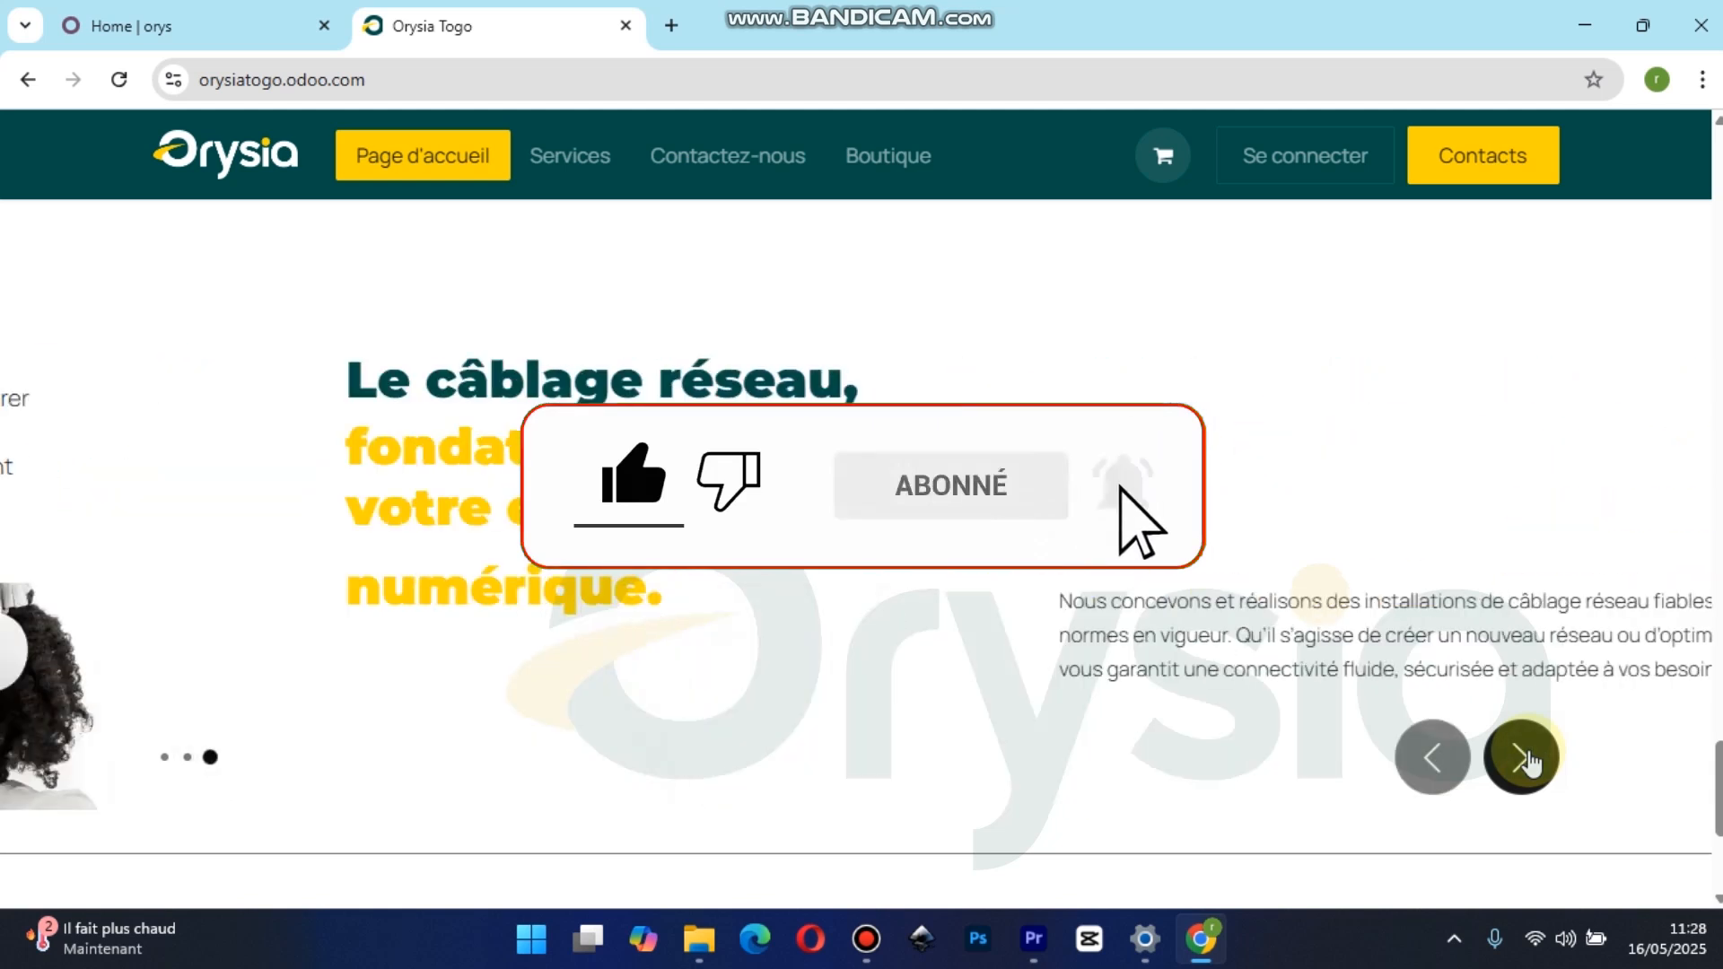
click(1523, 756)
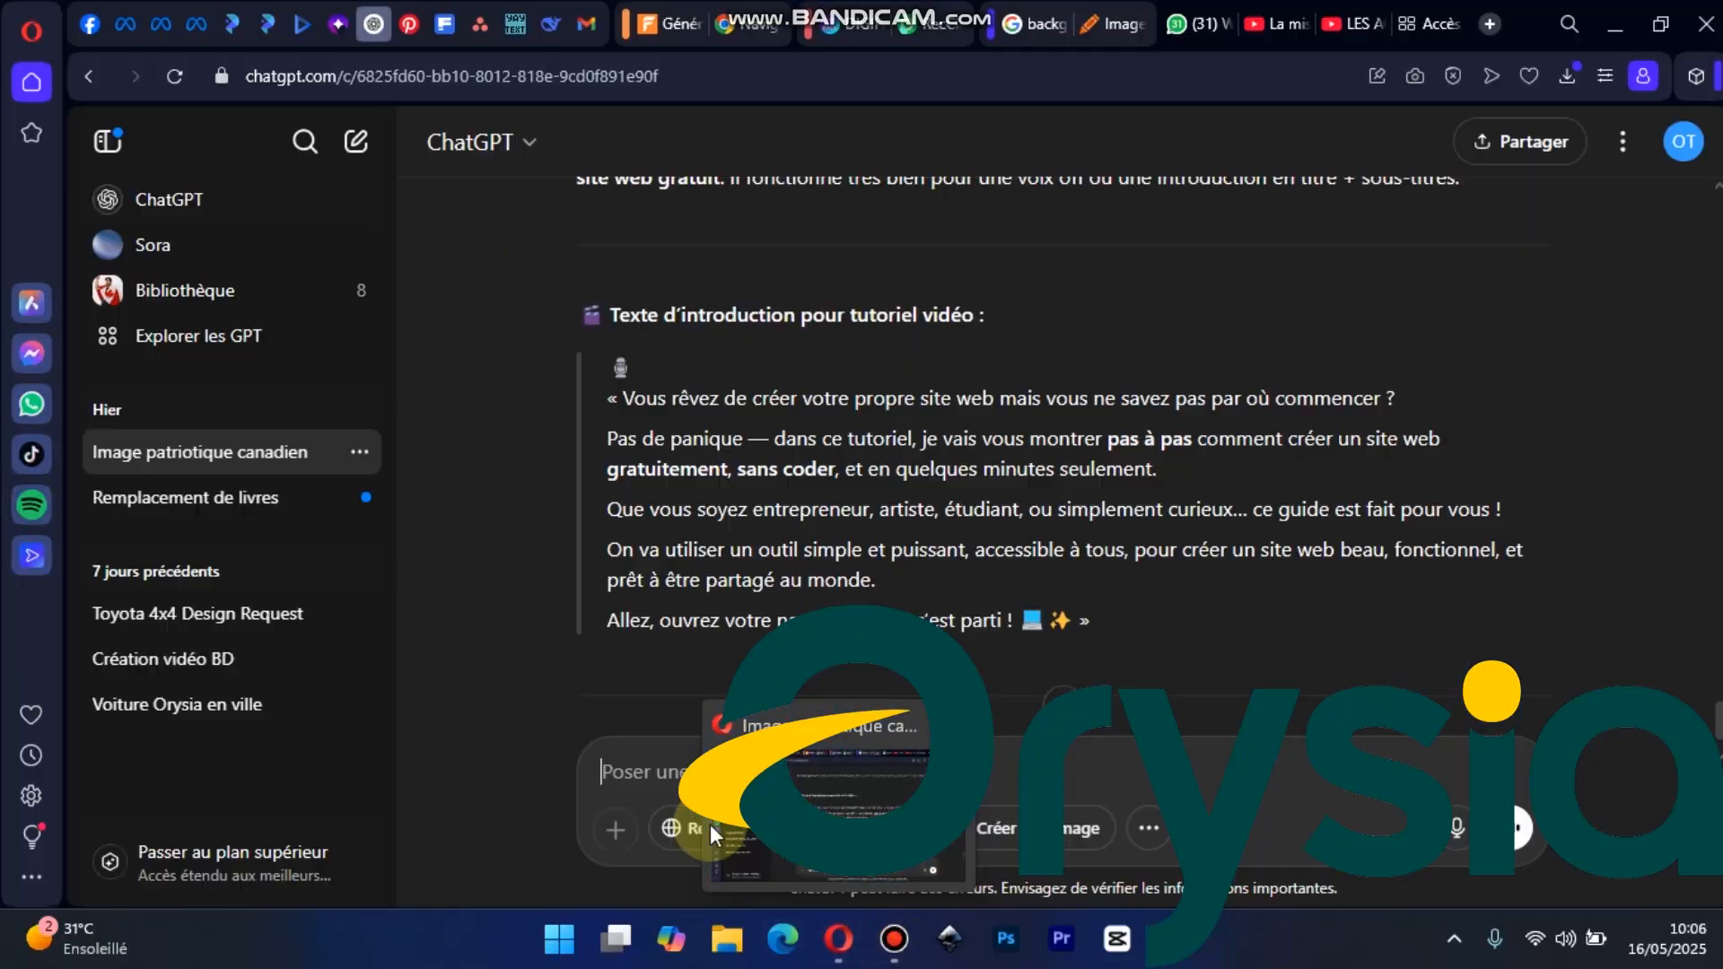
Switch to Google Chrome and search the web for "odoo"
key(super)
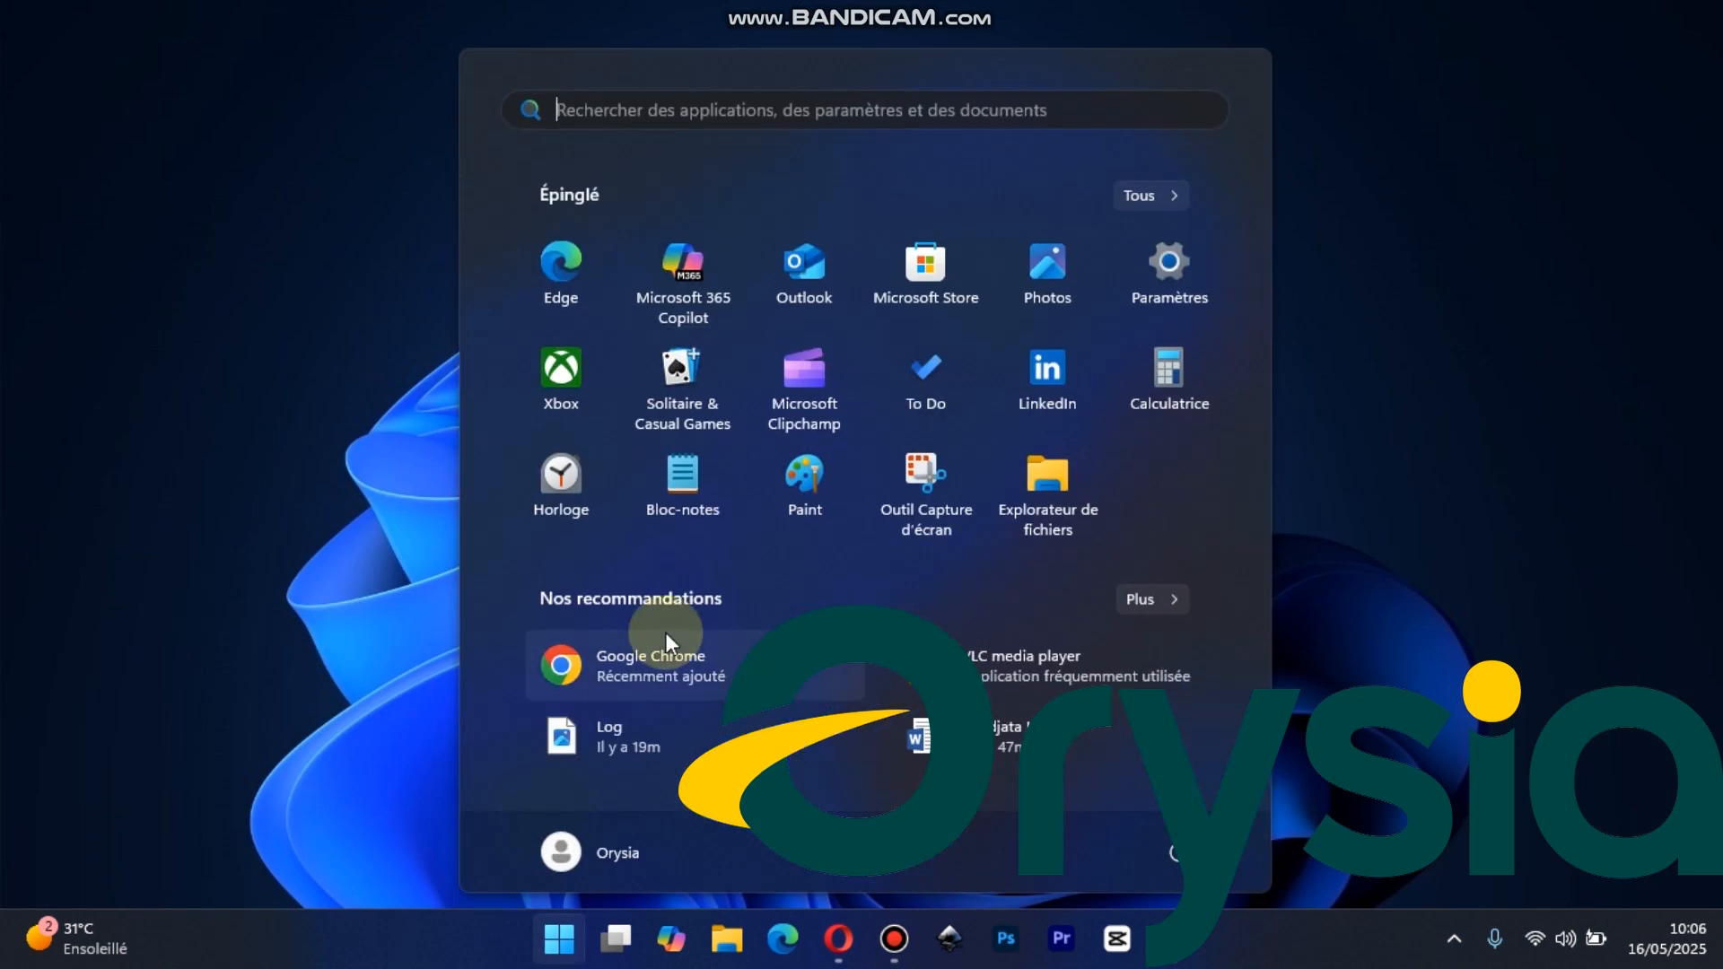
click(609, 653)
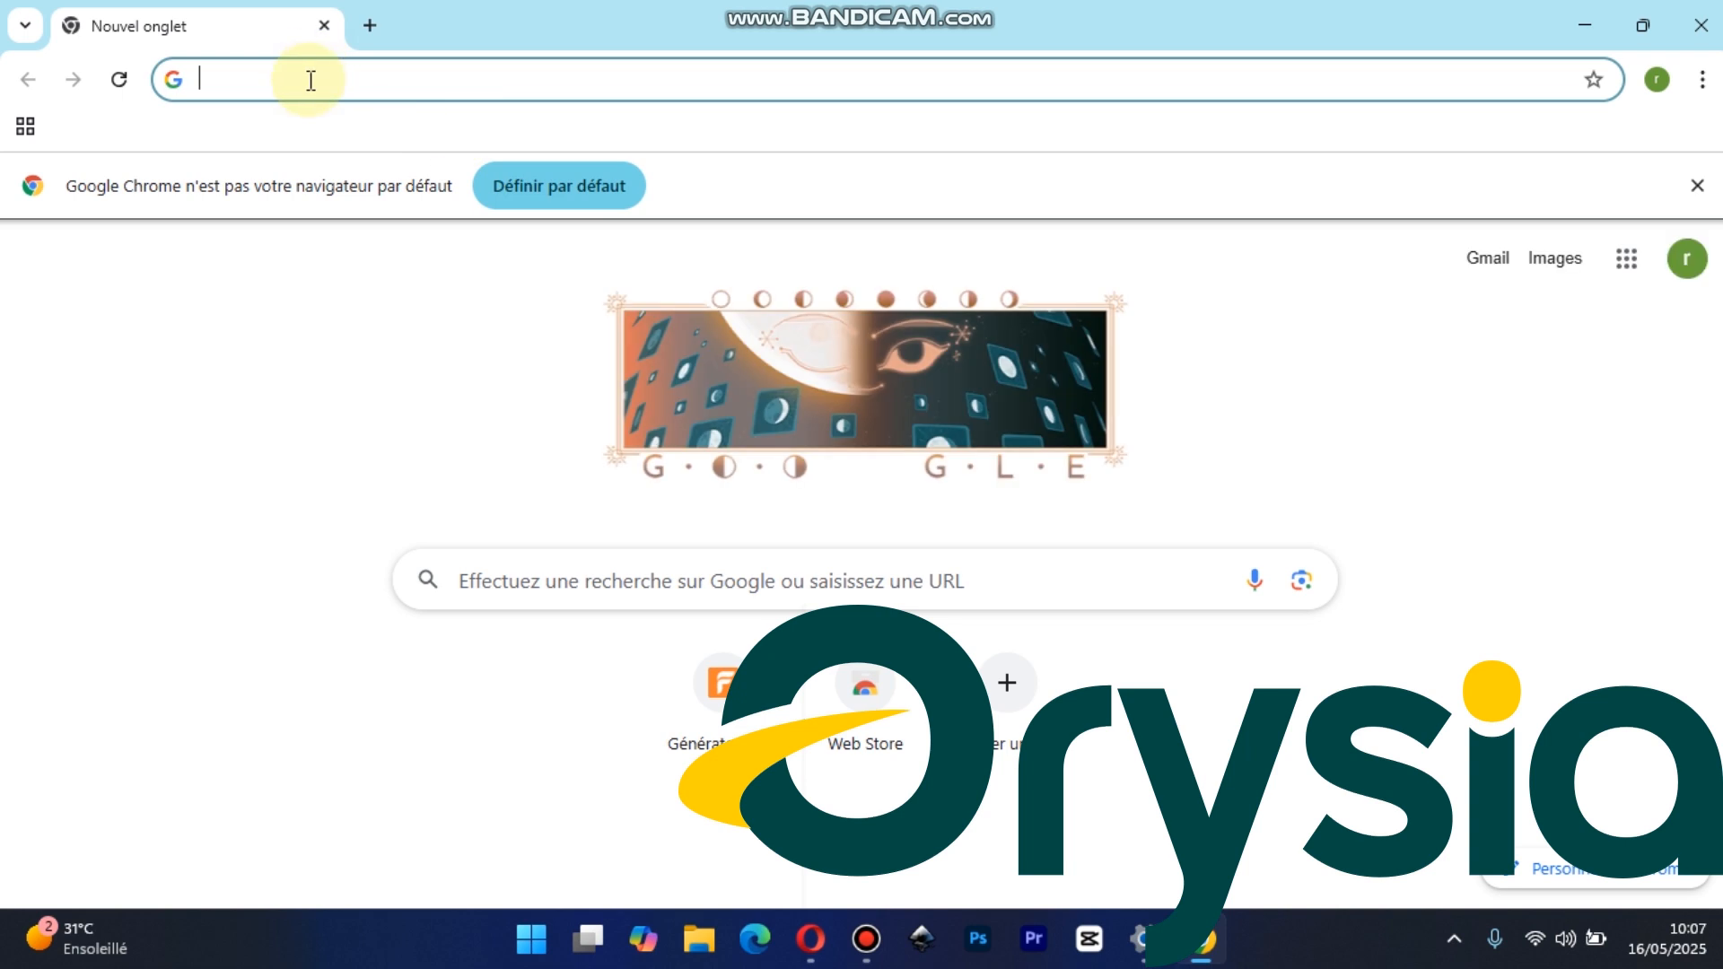
text(odoo)
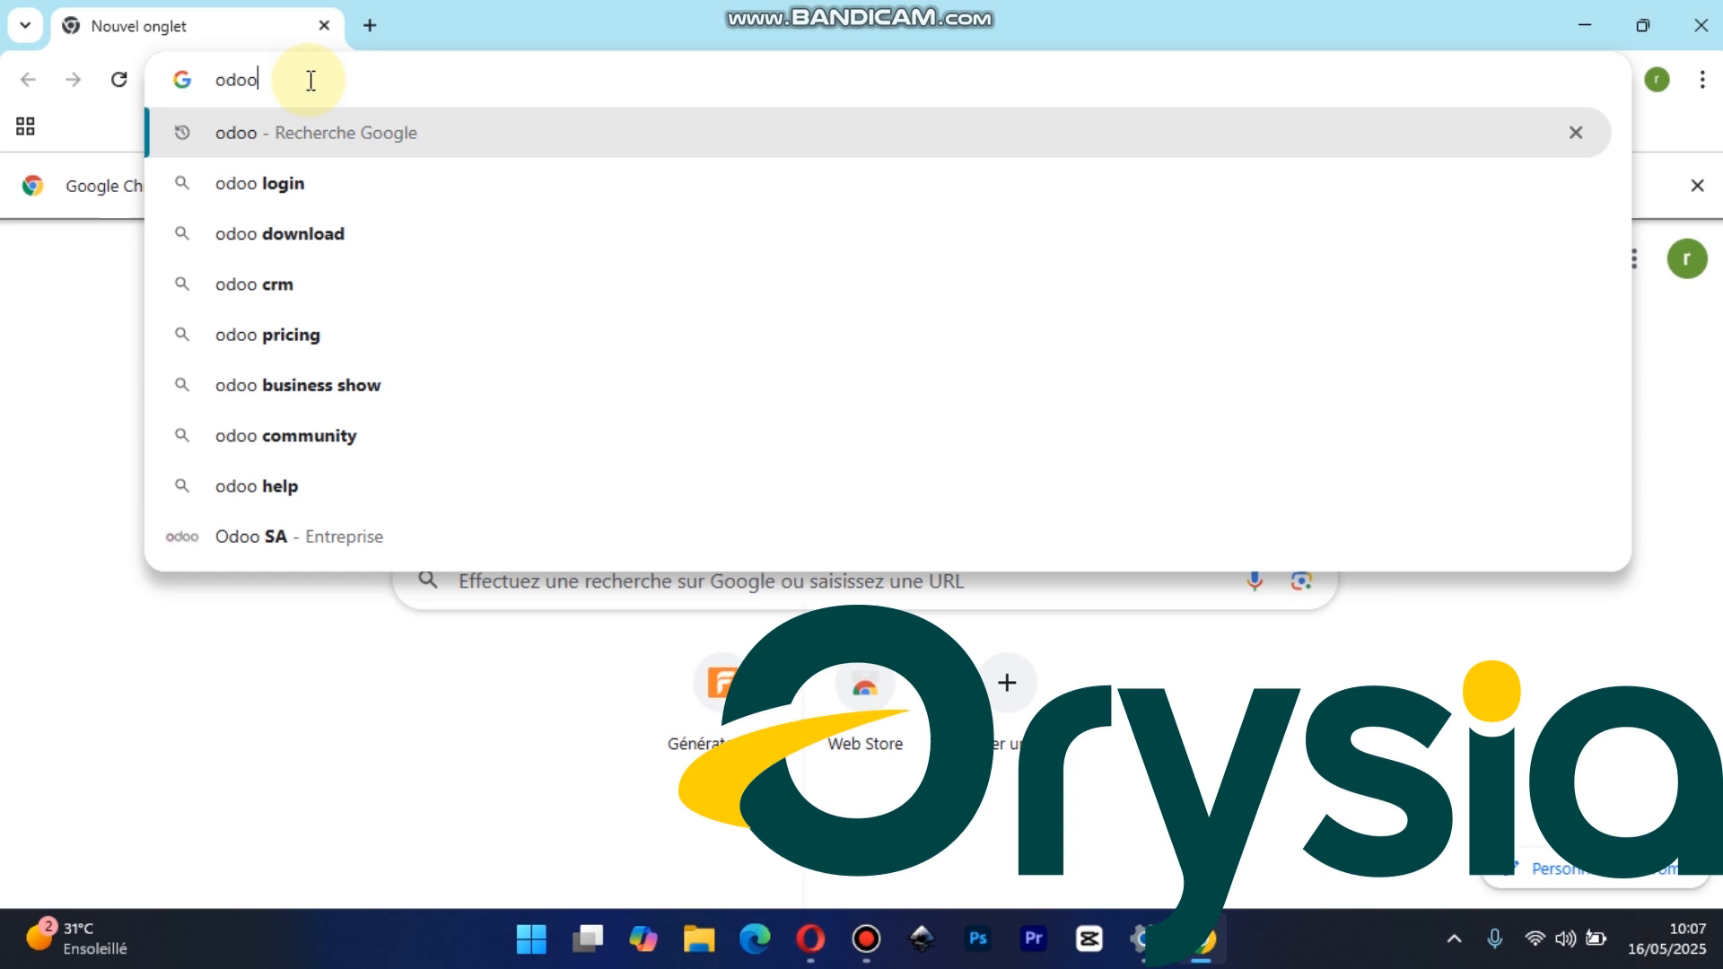
key(Return)
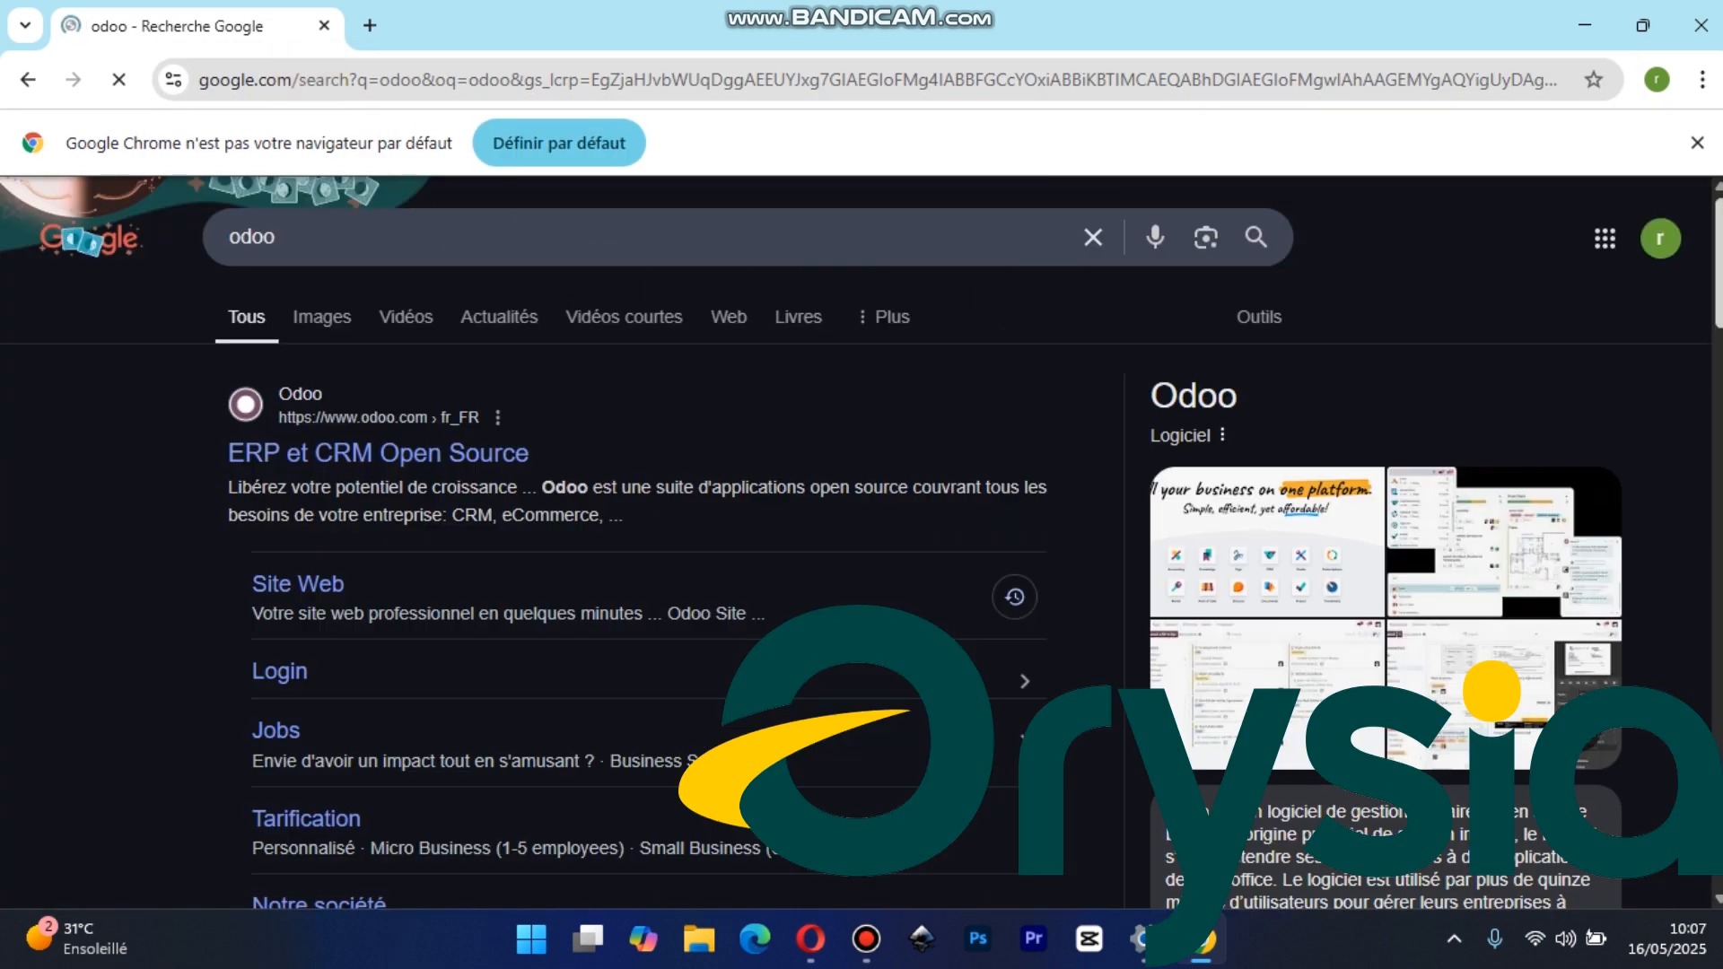
Look over the search results and open Odoo's official "ERP et CRM Open Source" site
scroll(861, 538, down, 5)
scroll(861, 574, down, 6)
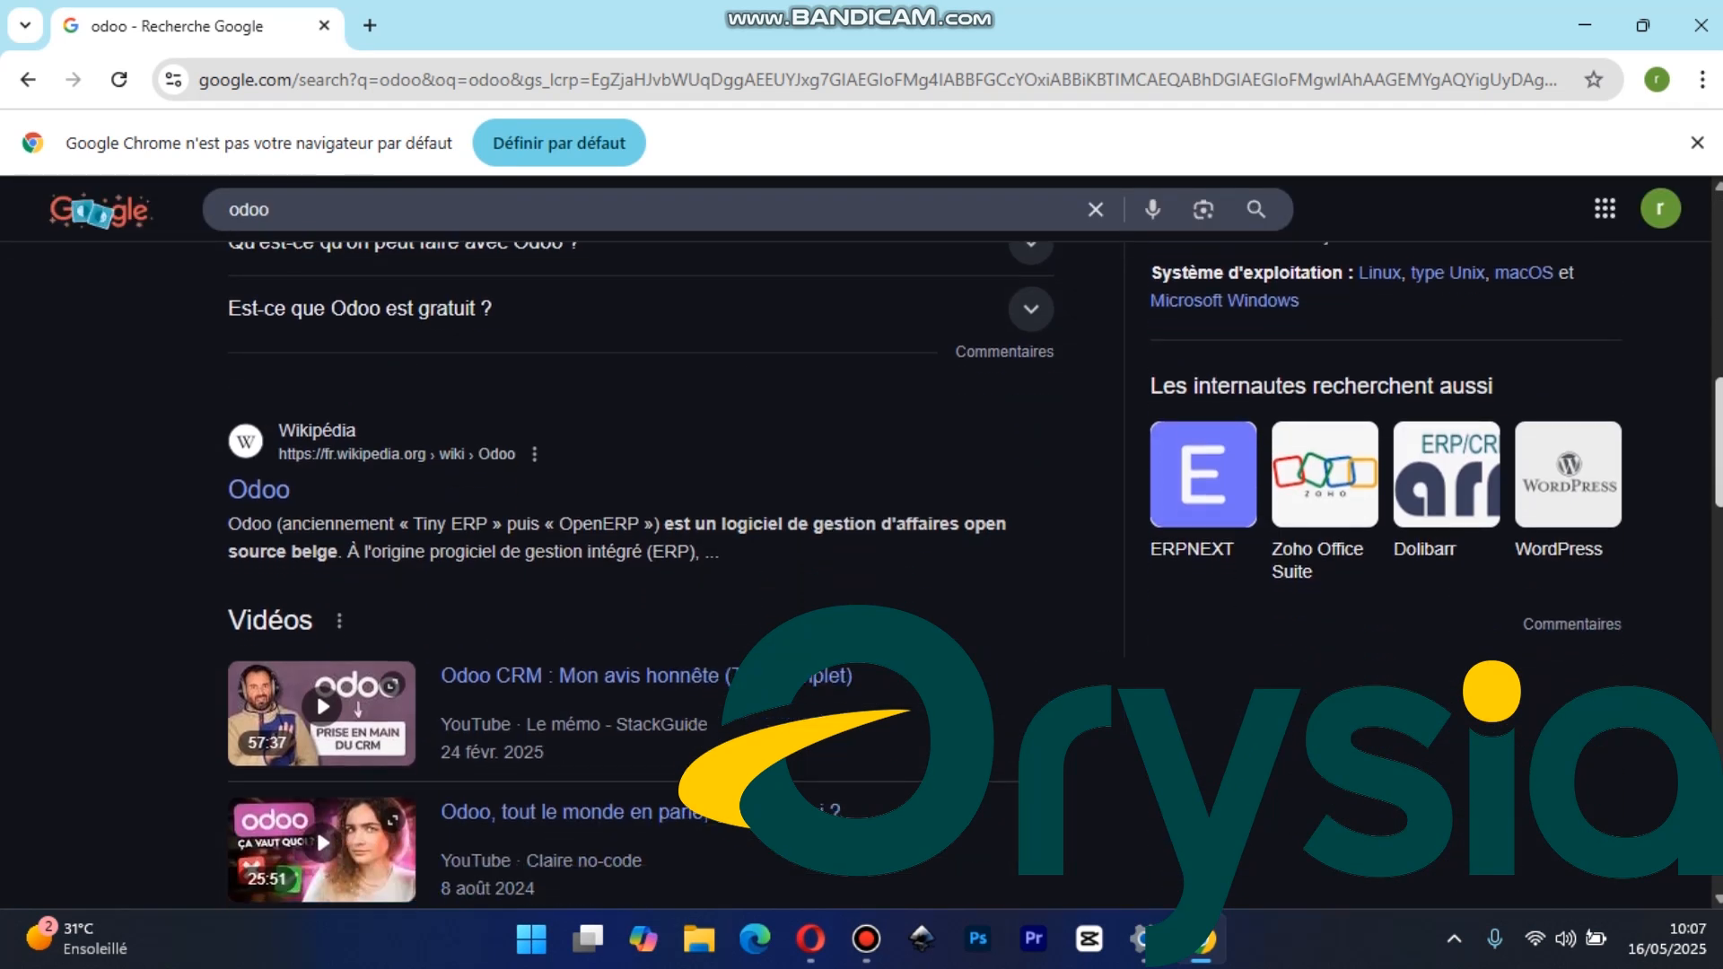
scroll(639, 575, down, 8)
scroll(1678, 217, up, 19)
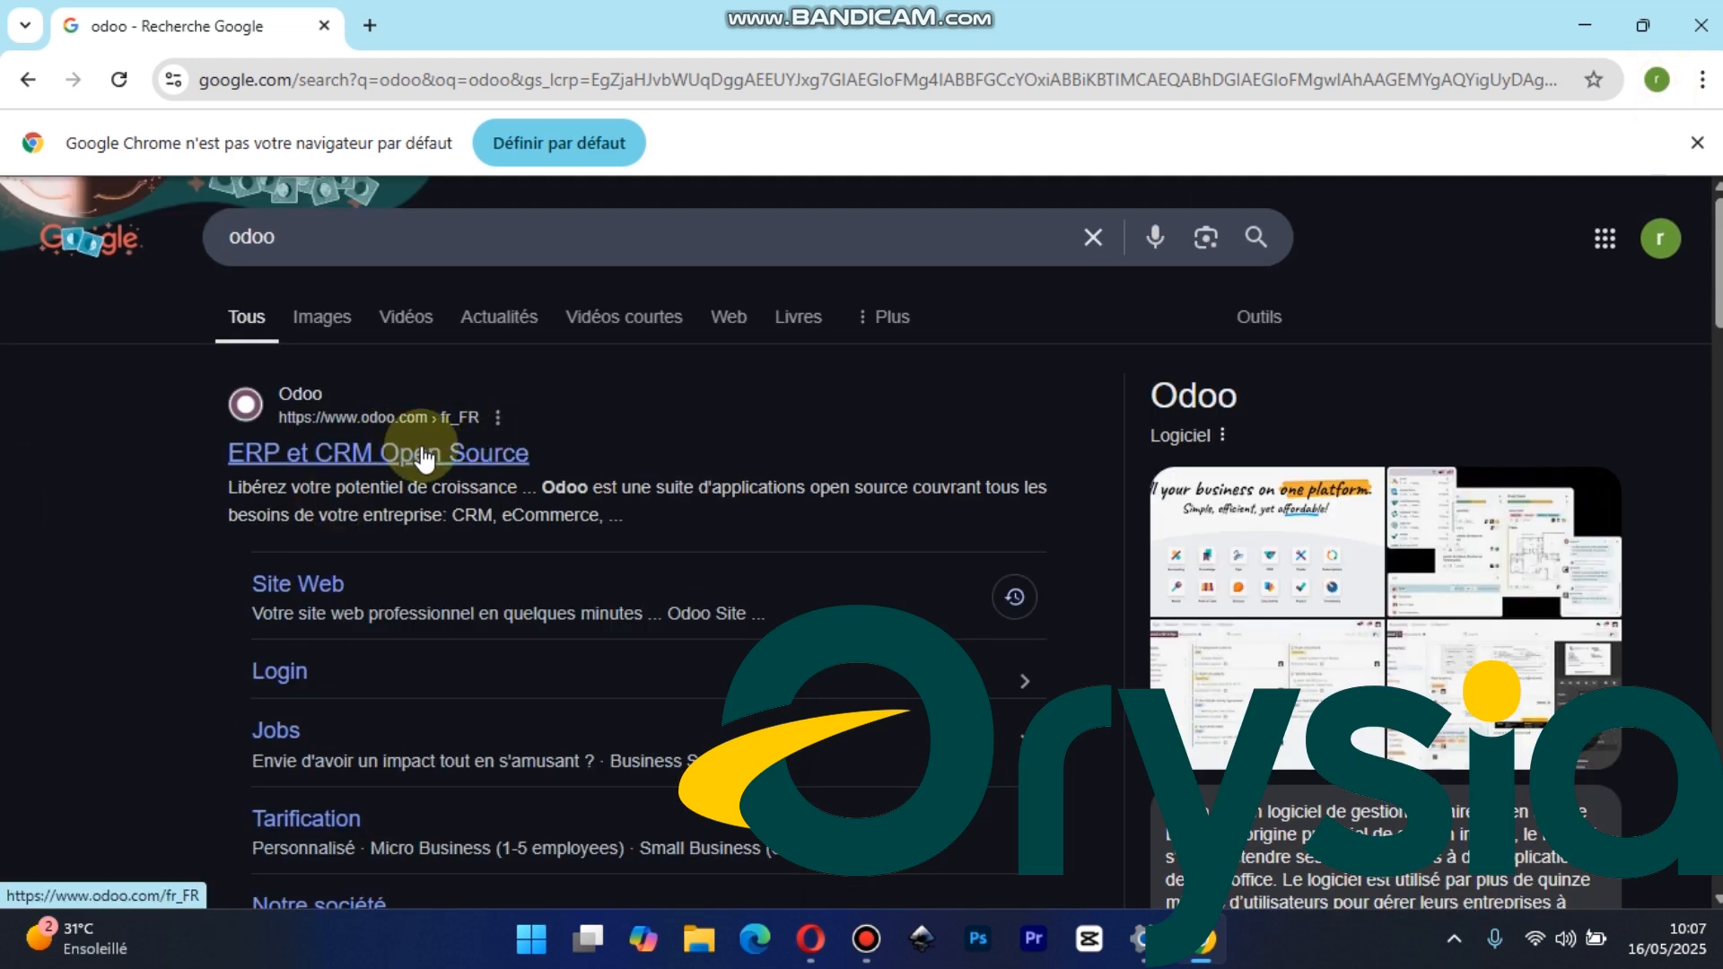
click(423, 456)
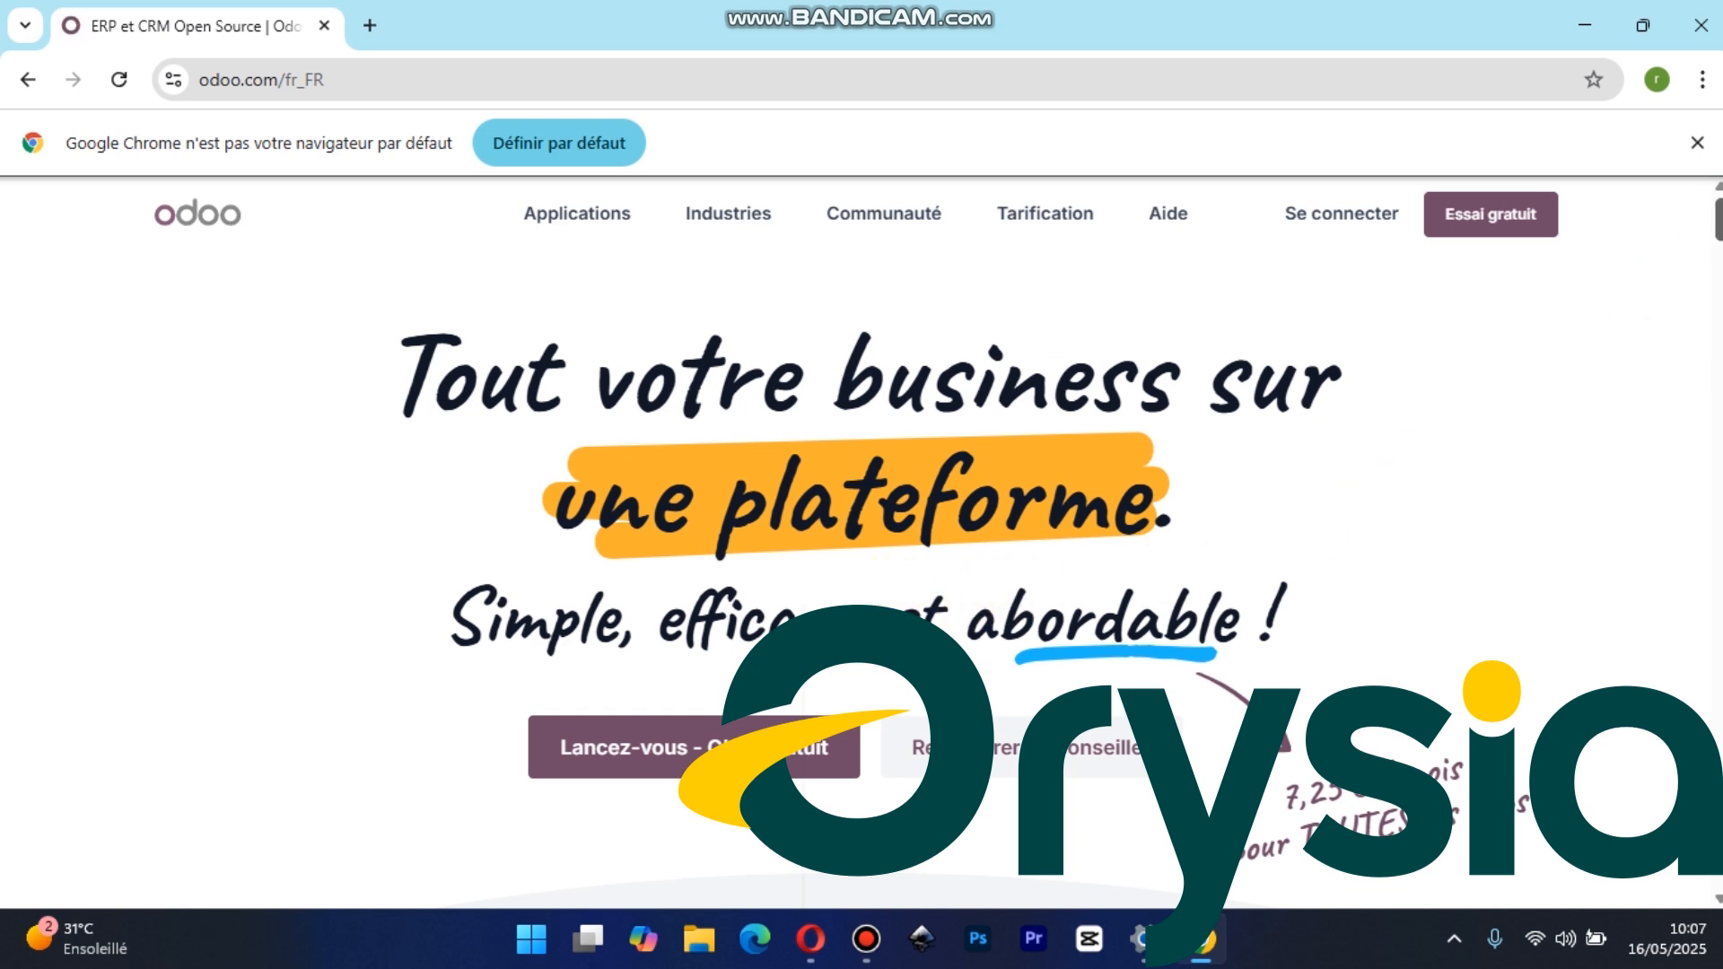
Open Odoo's free trial page from the home page and look over the applications on offer
mouse_move(1720, 236)
mouse_down()
mouse_move(1720, 263)
mouse_move(1720, 234)
mouse_up()
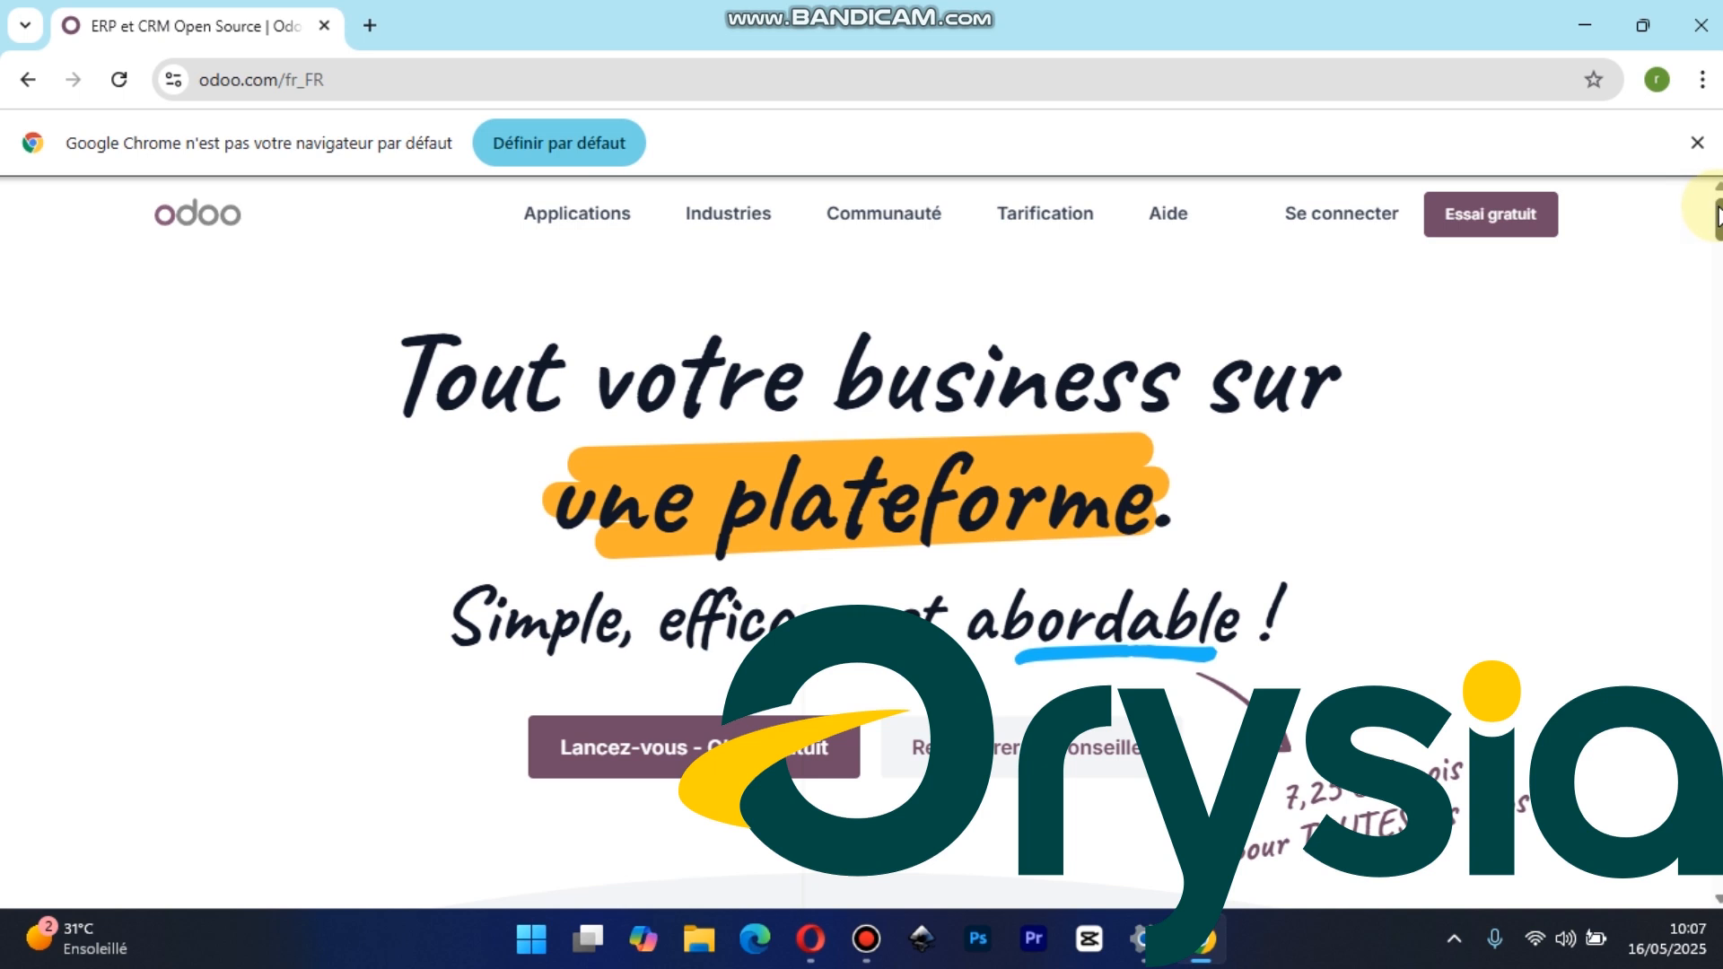
mouse_move(1720, 210)
mouse_down()
mouse_move(1720, 258)
mouse_move(1720, 210)
mouse_up()
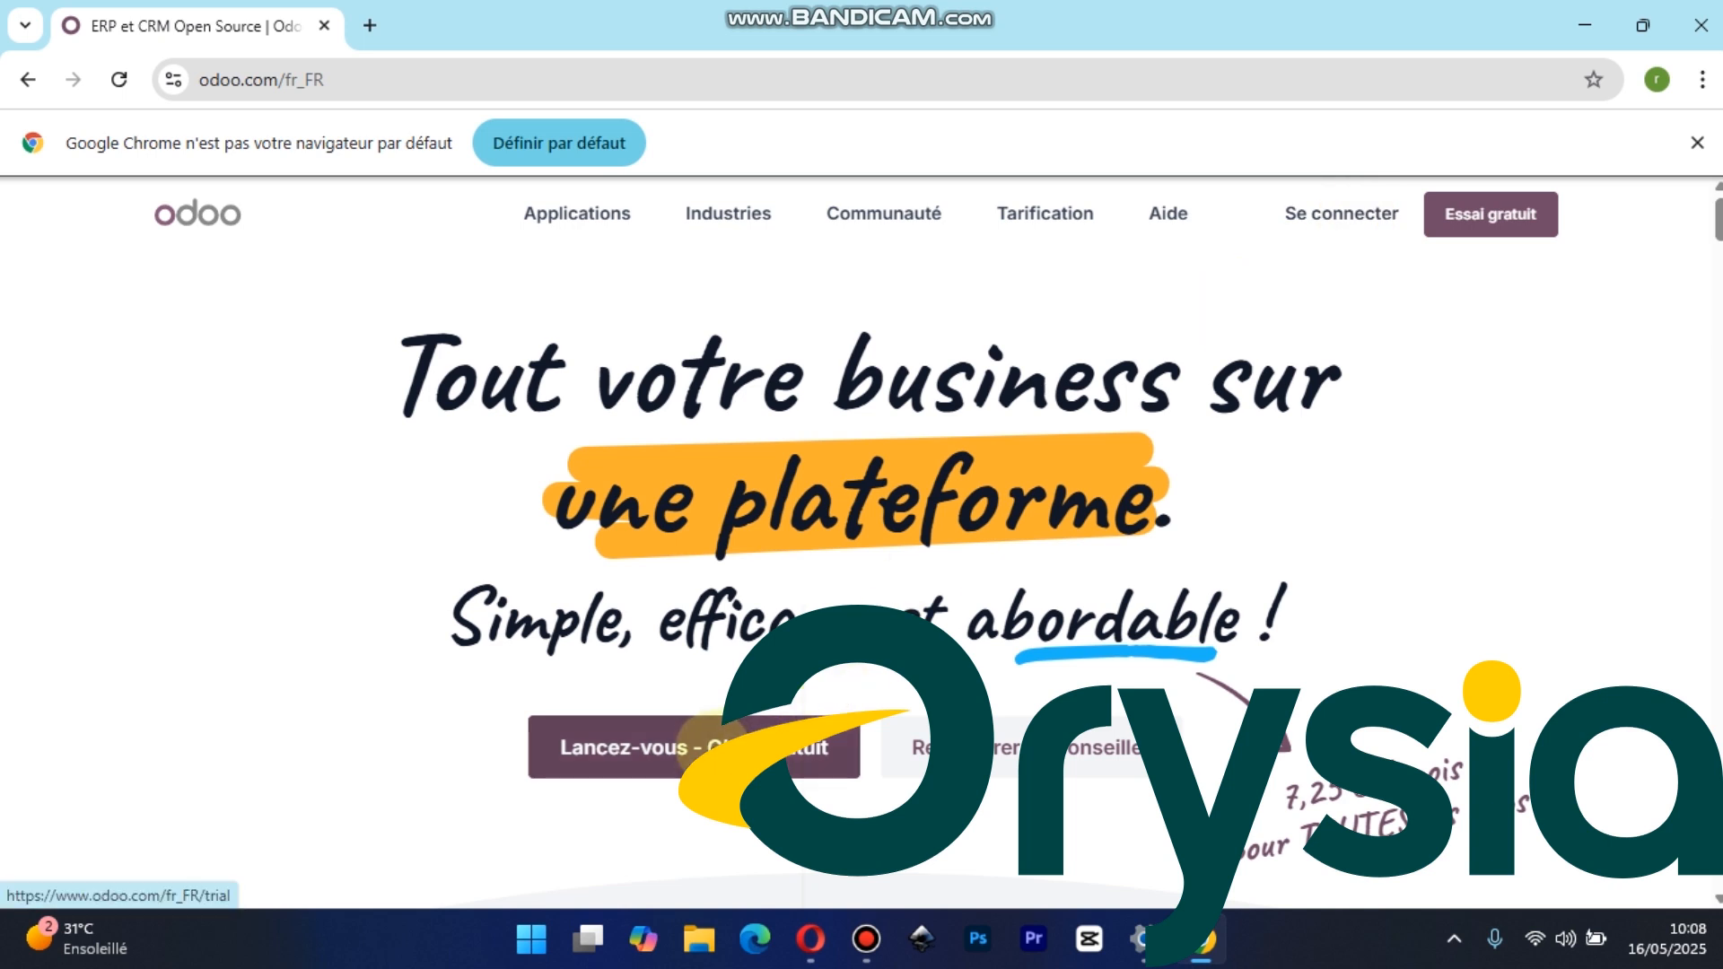
click(709, 745)
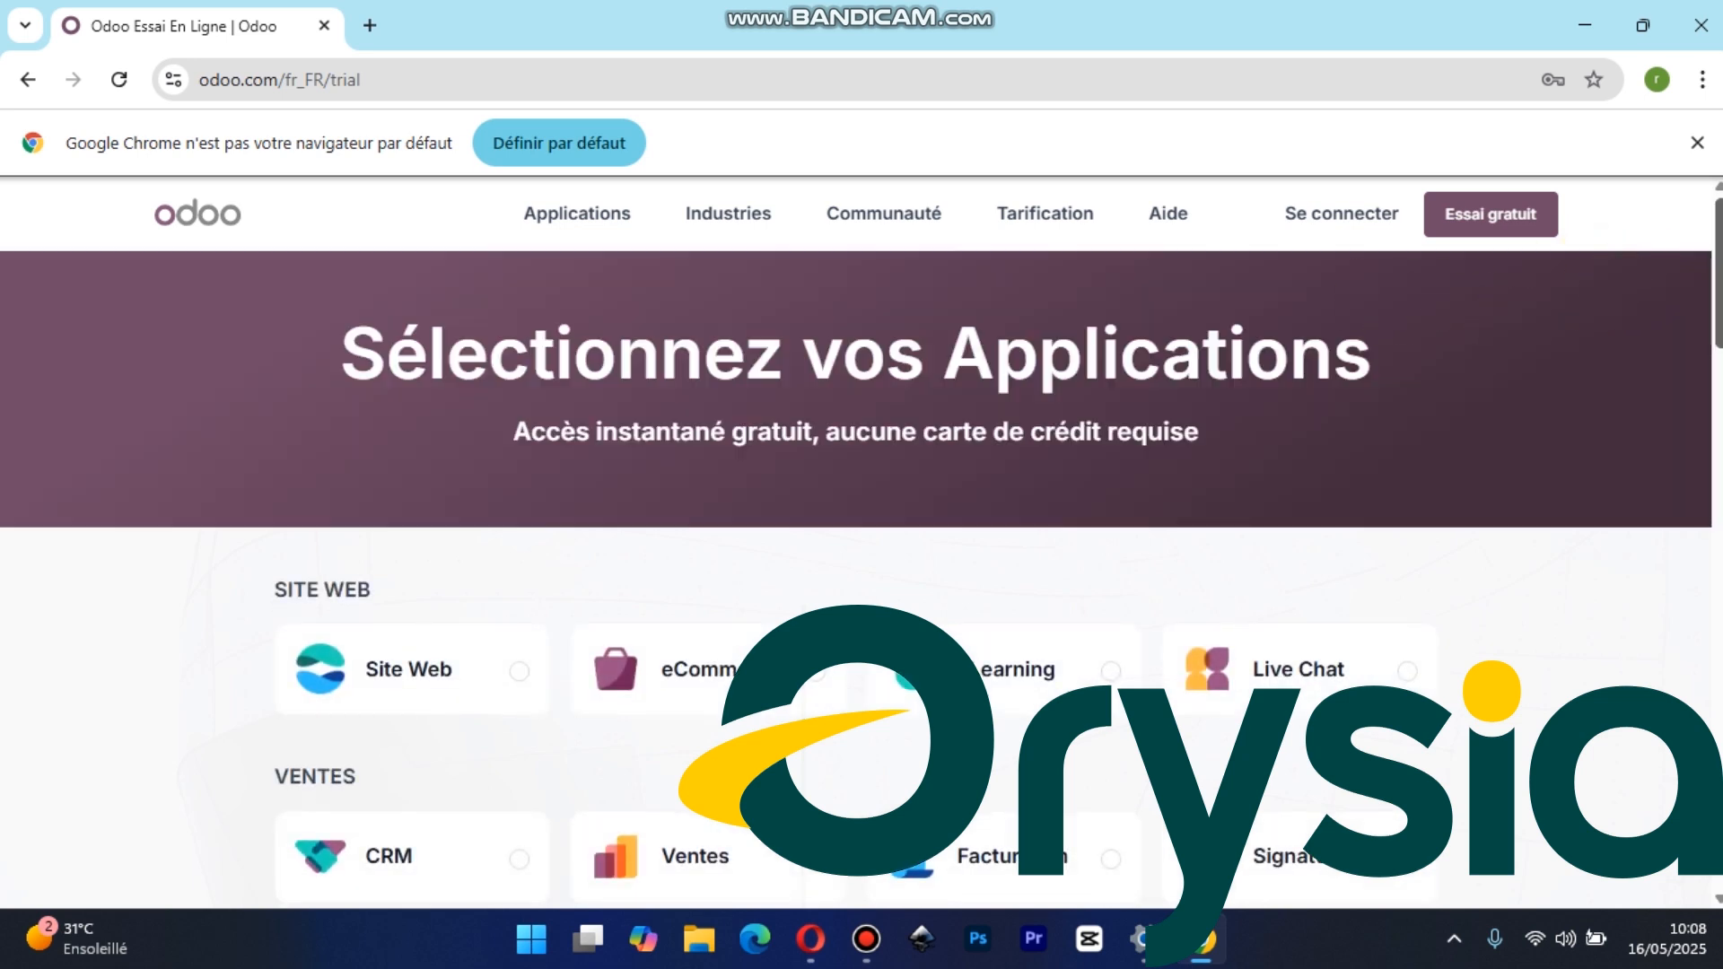
scroll(1715, 314, down, 2)
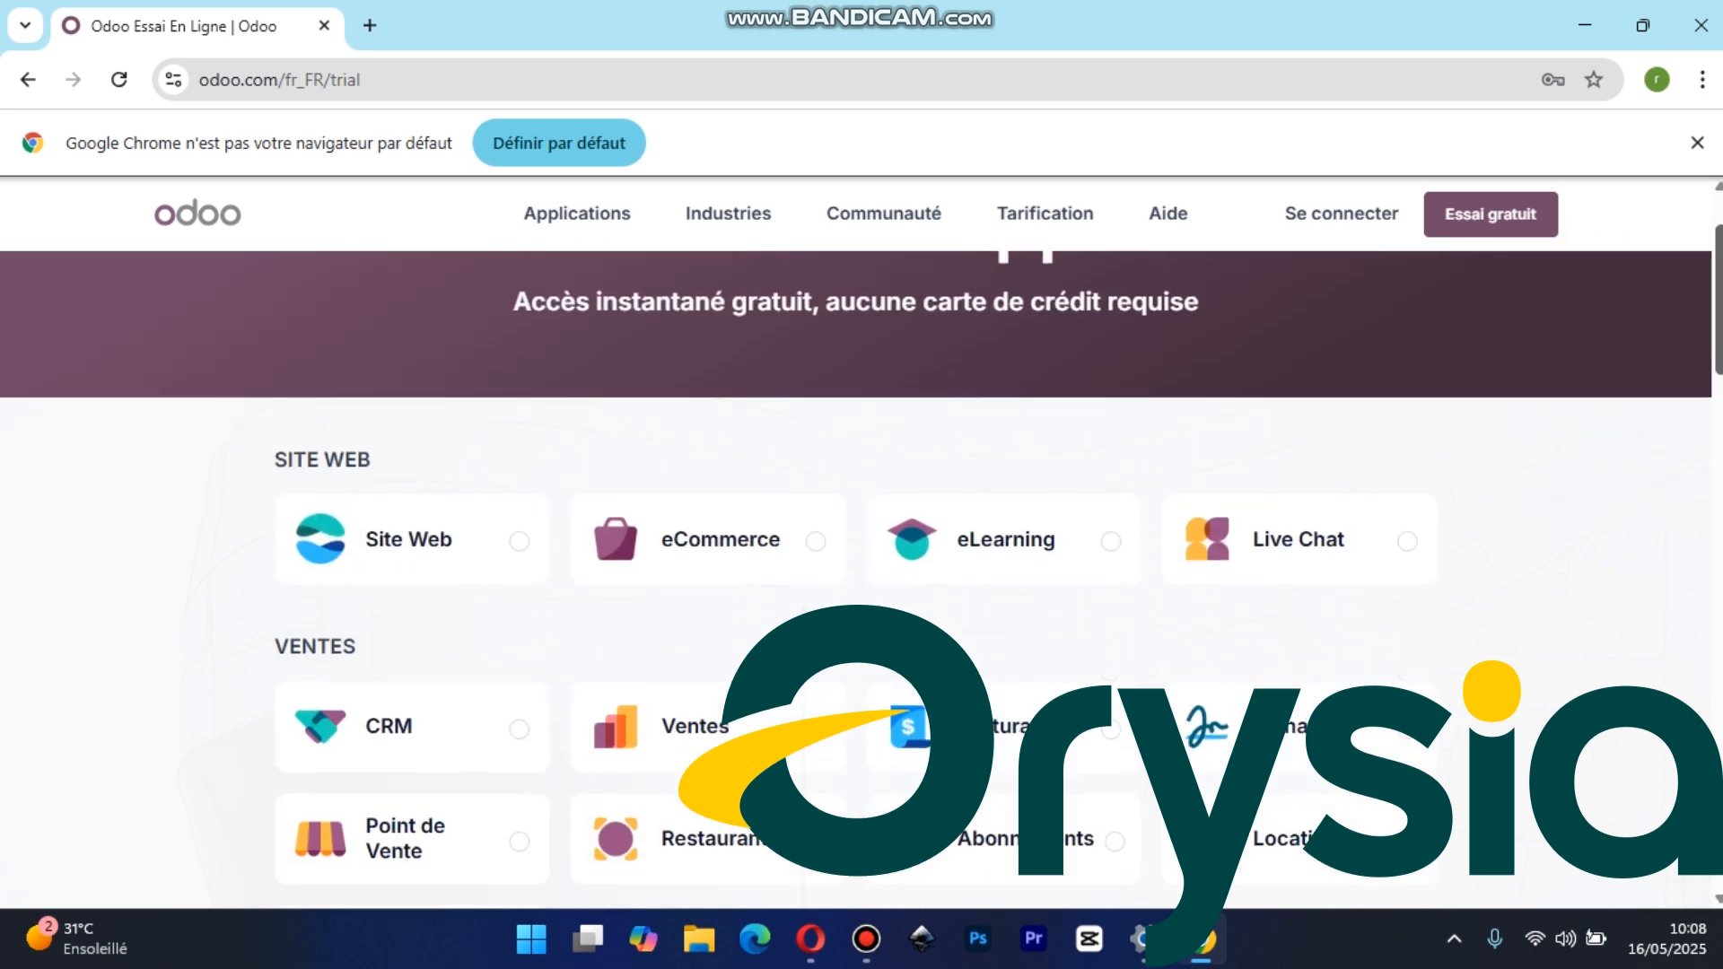
scroll(856, 579, down, 1)
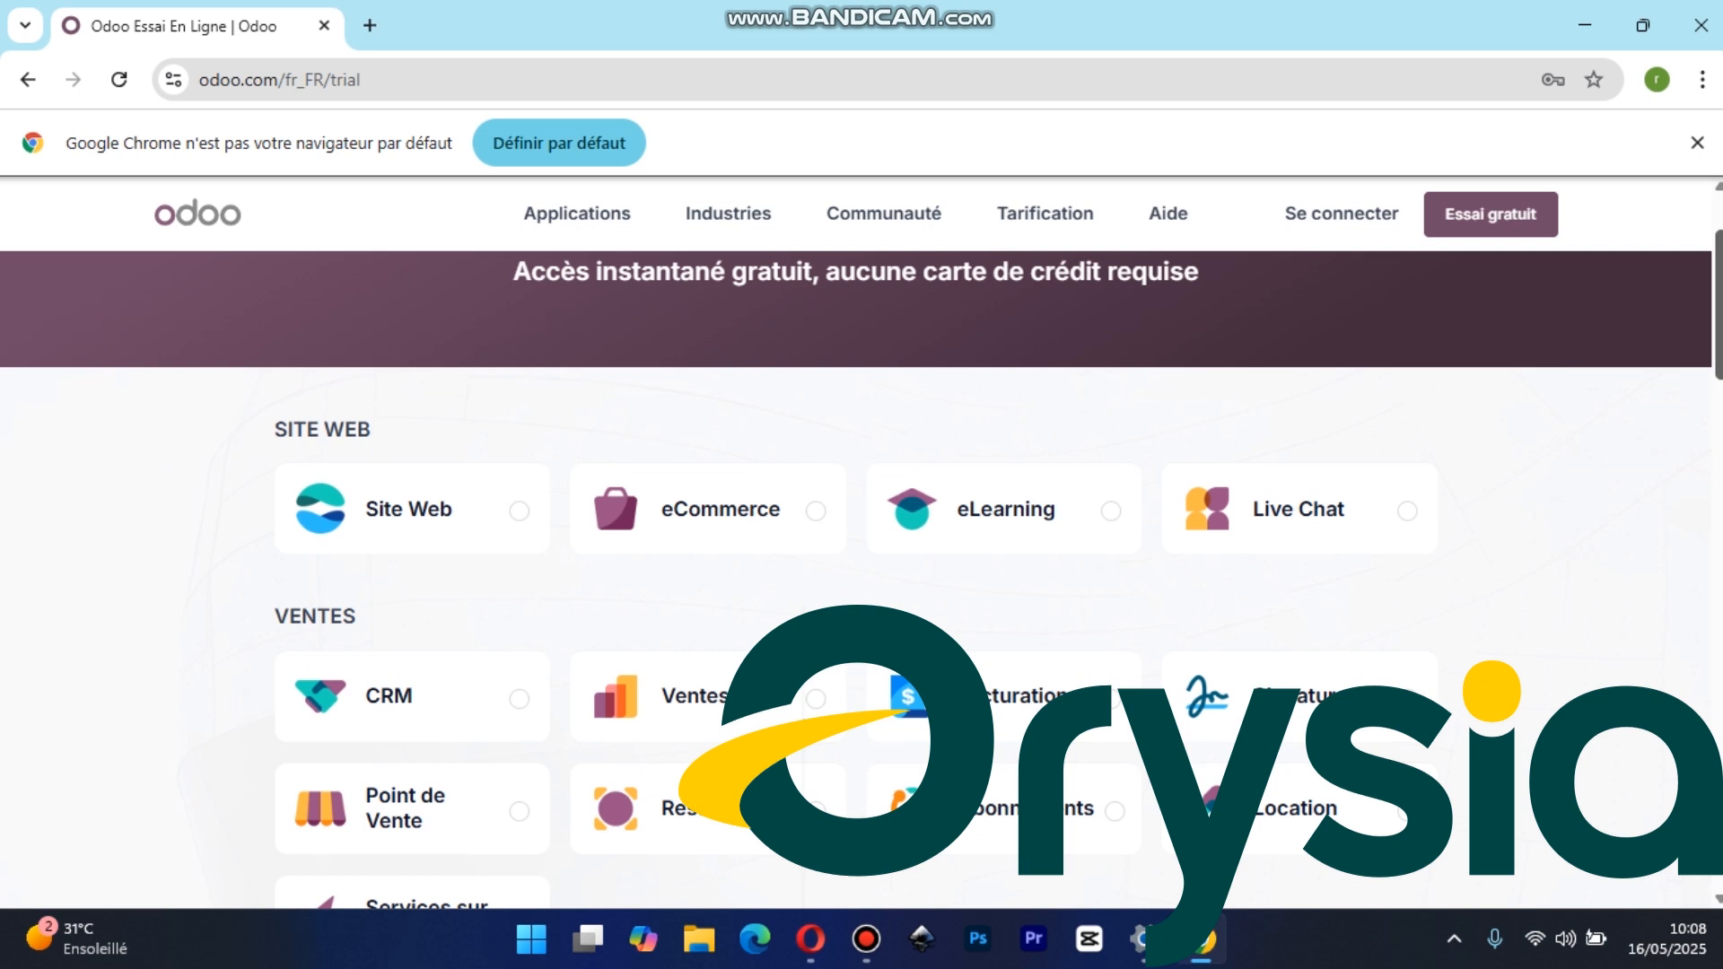
drag(1722, 352, 1721, 310)
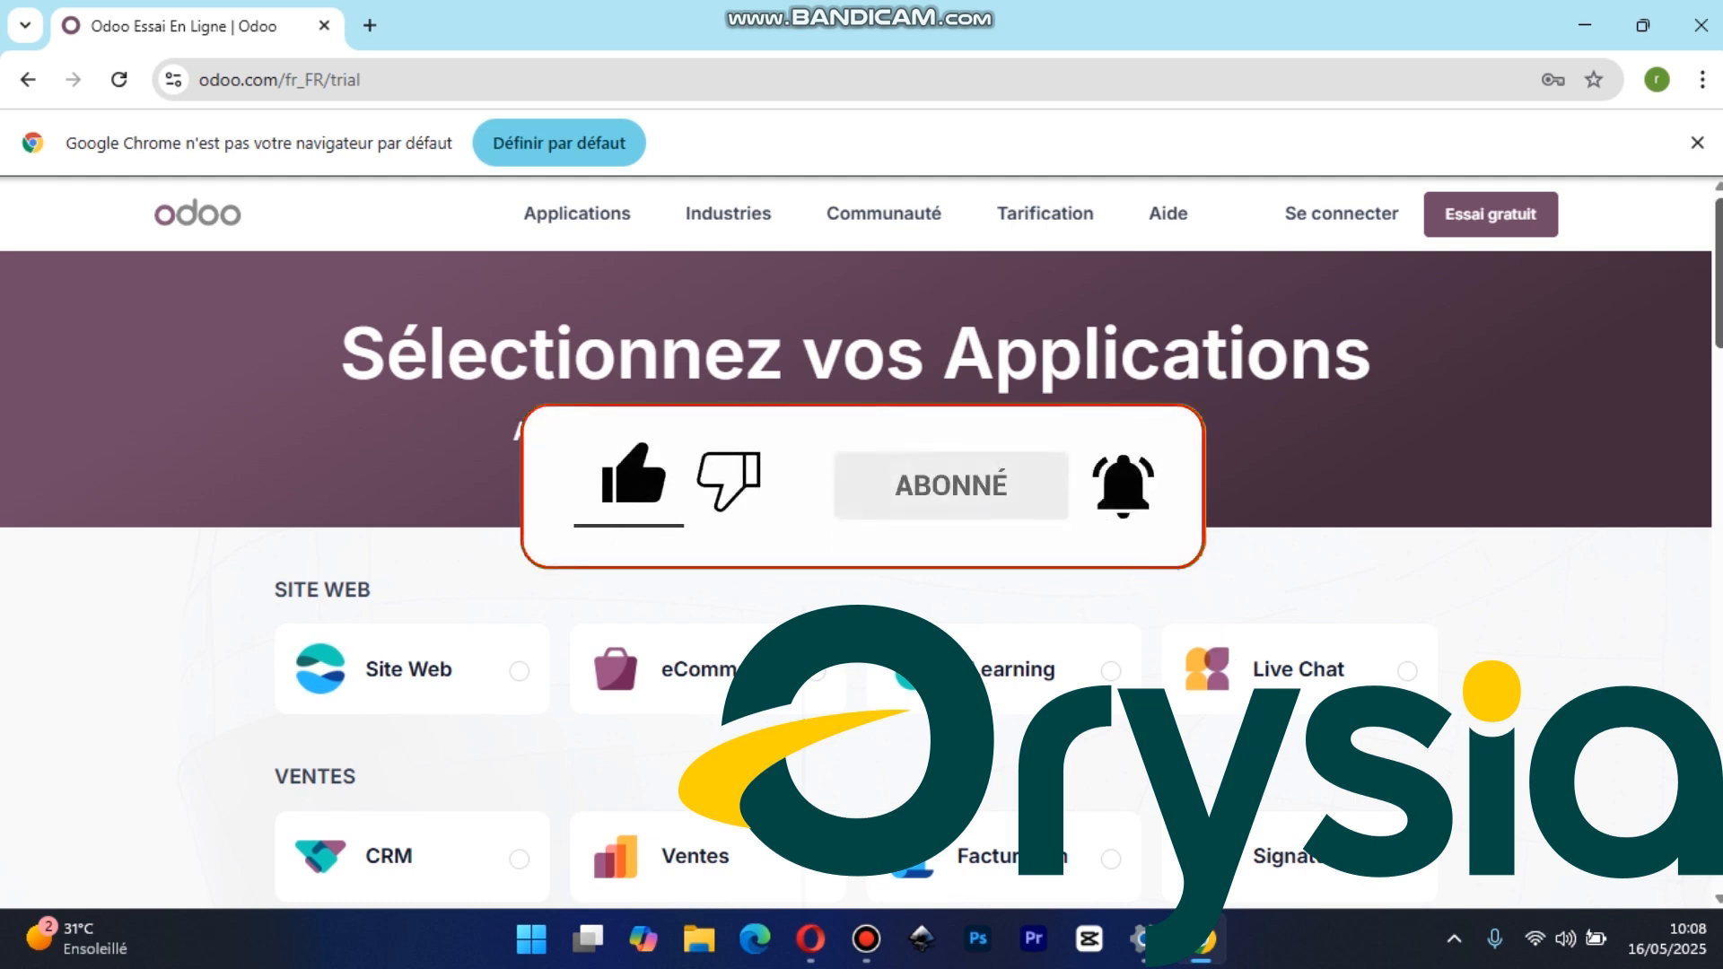
Log in to Odoo with the saved account e-mail and password, passing the Cloudflare check and dismissing the saved-password warning
click(1365, 227)
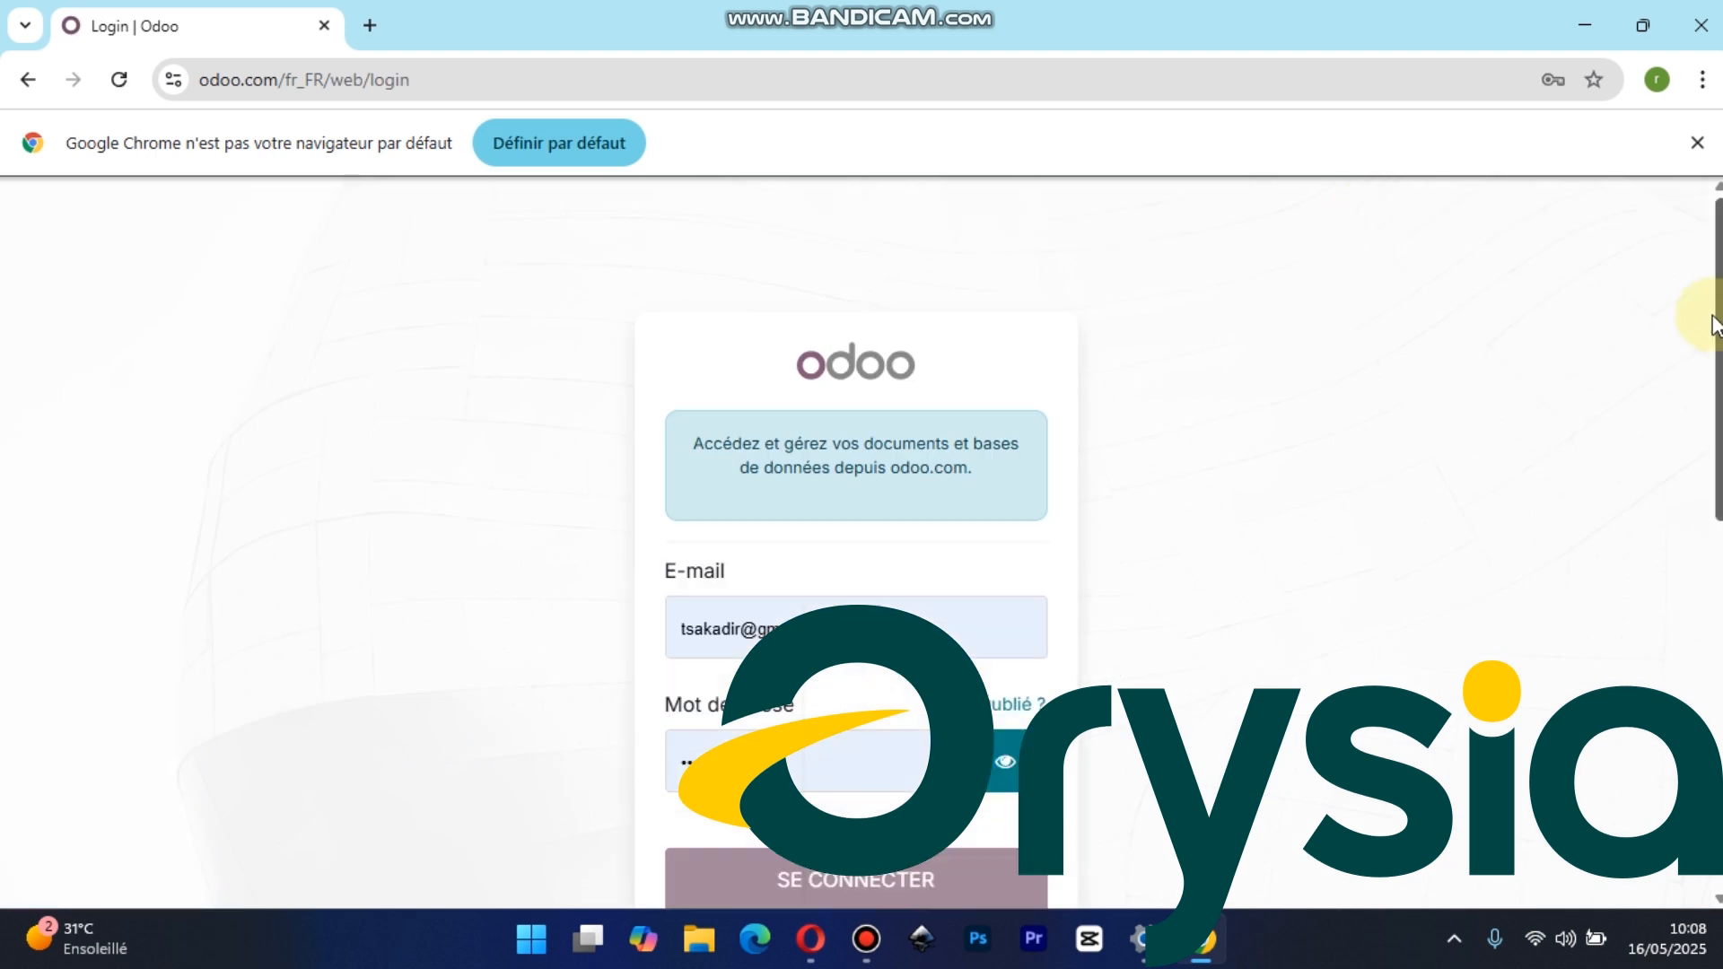
drag(1718, 321, 1718, 377)
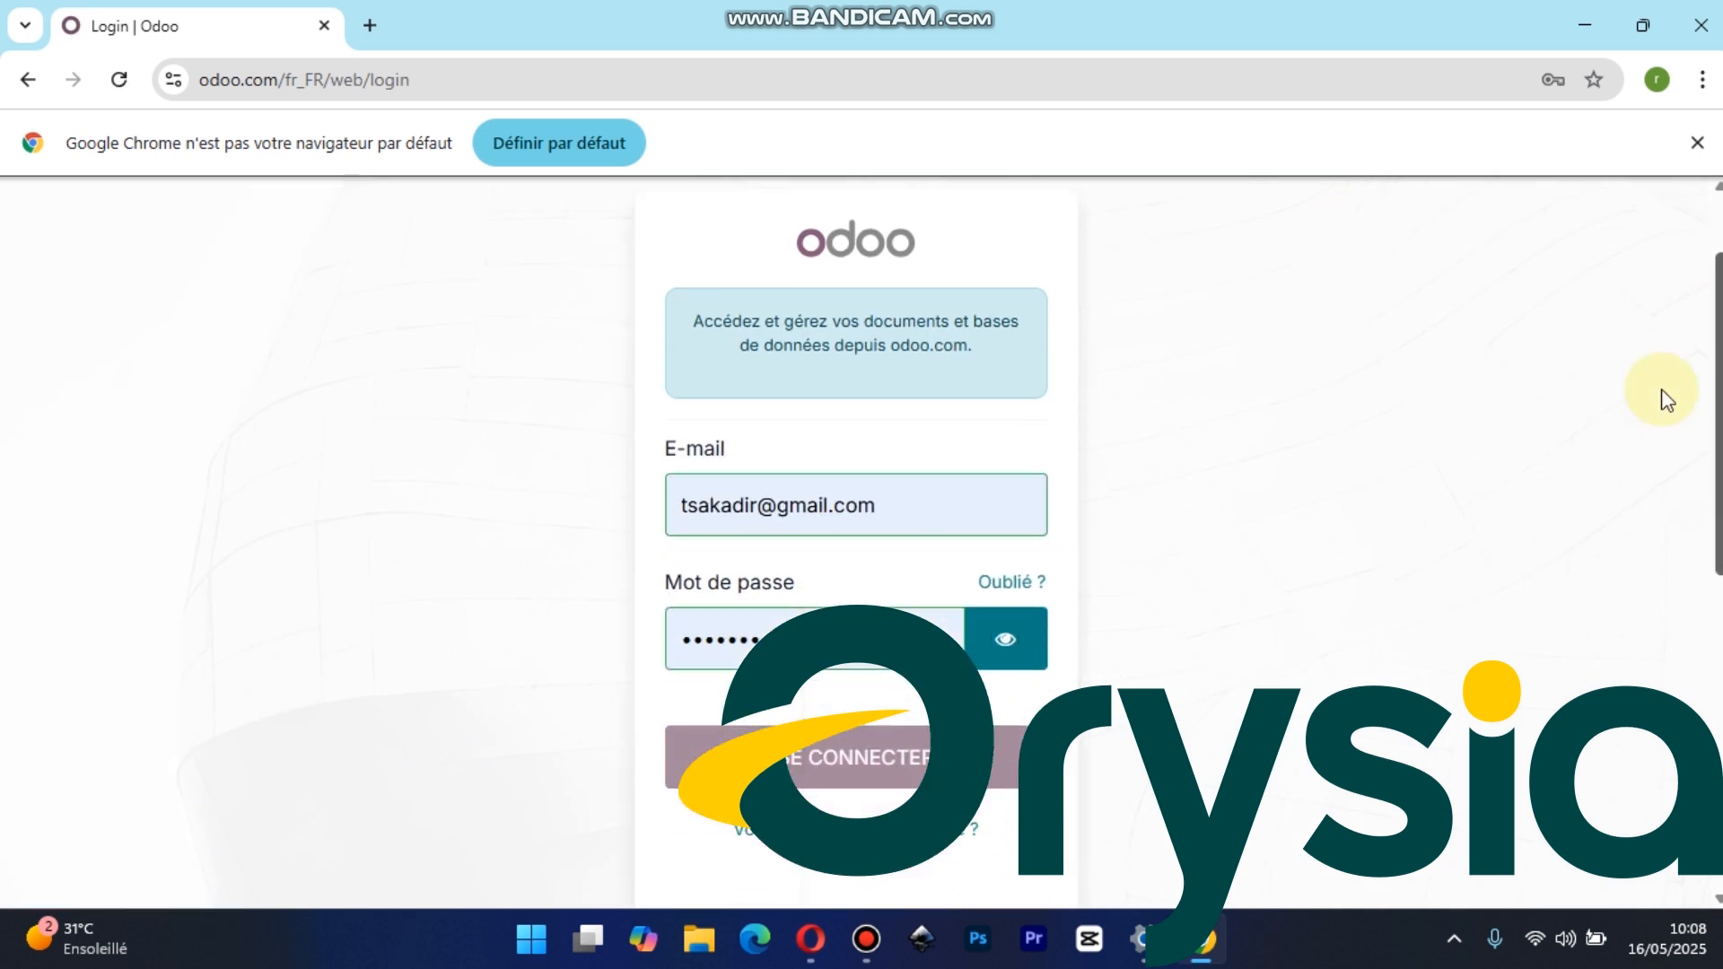
click(910, 507)
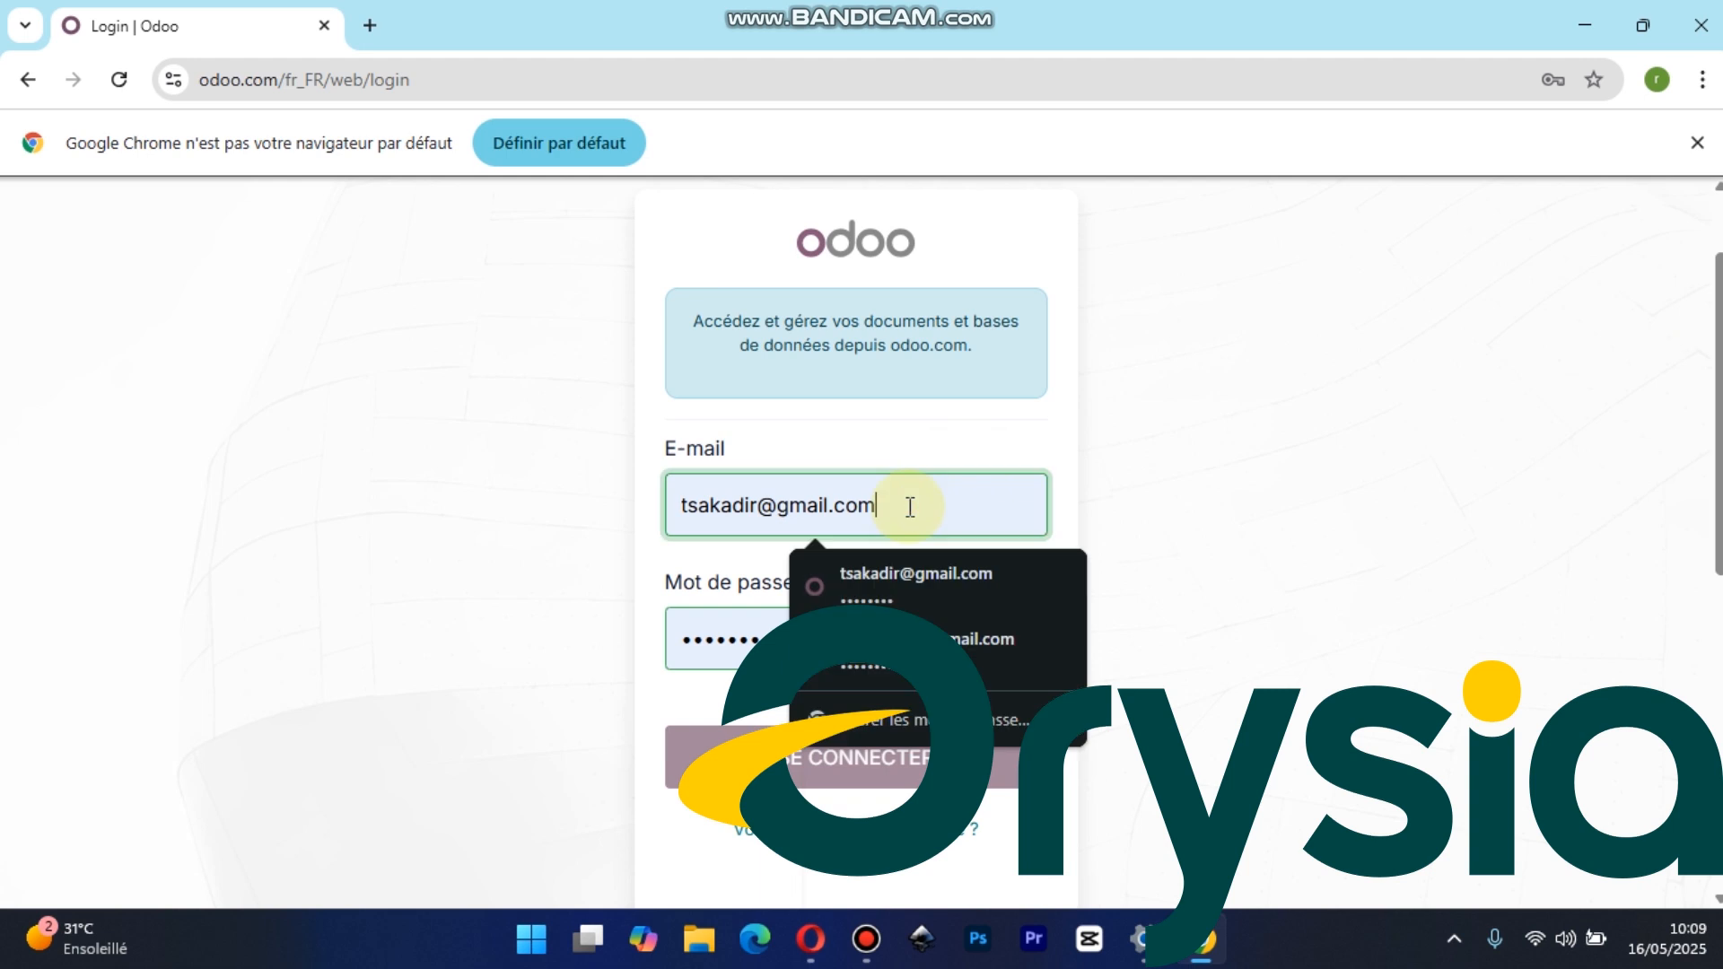
click(691, 639)
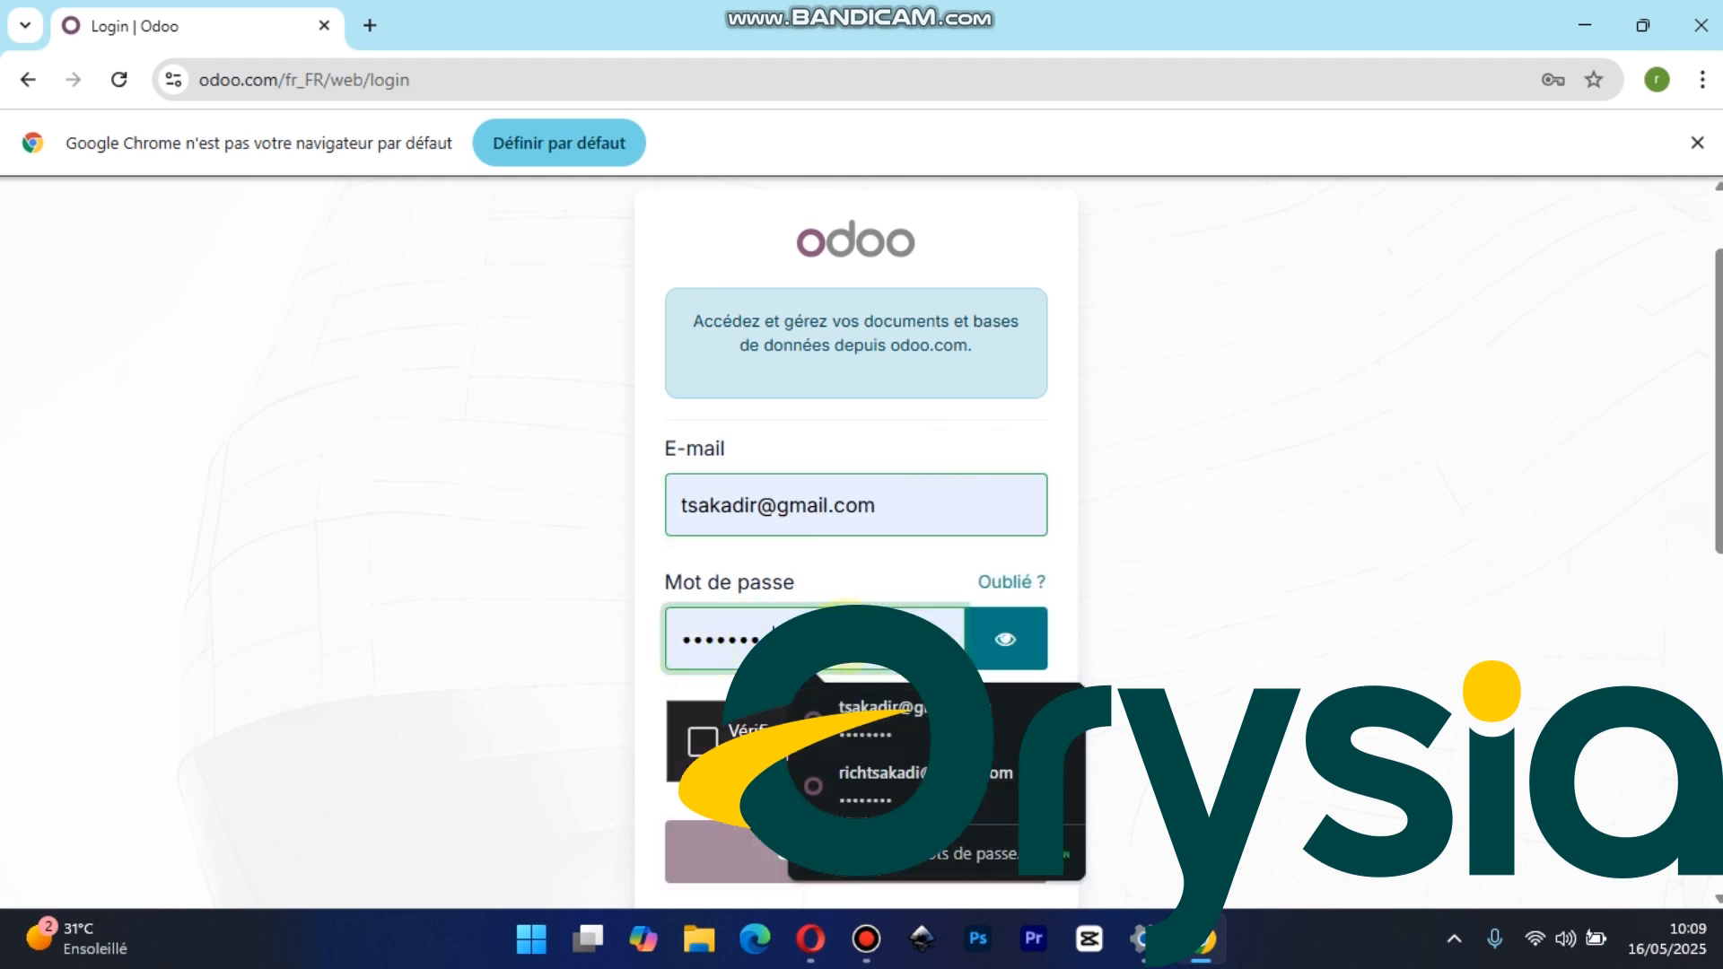
click(701, 743)
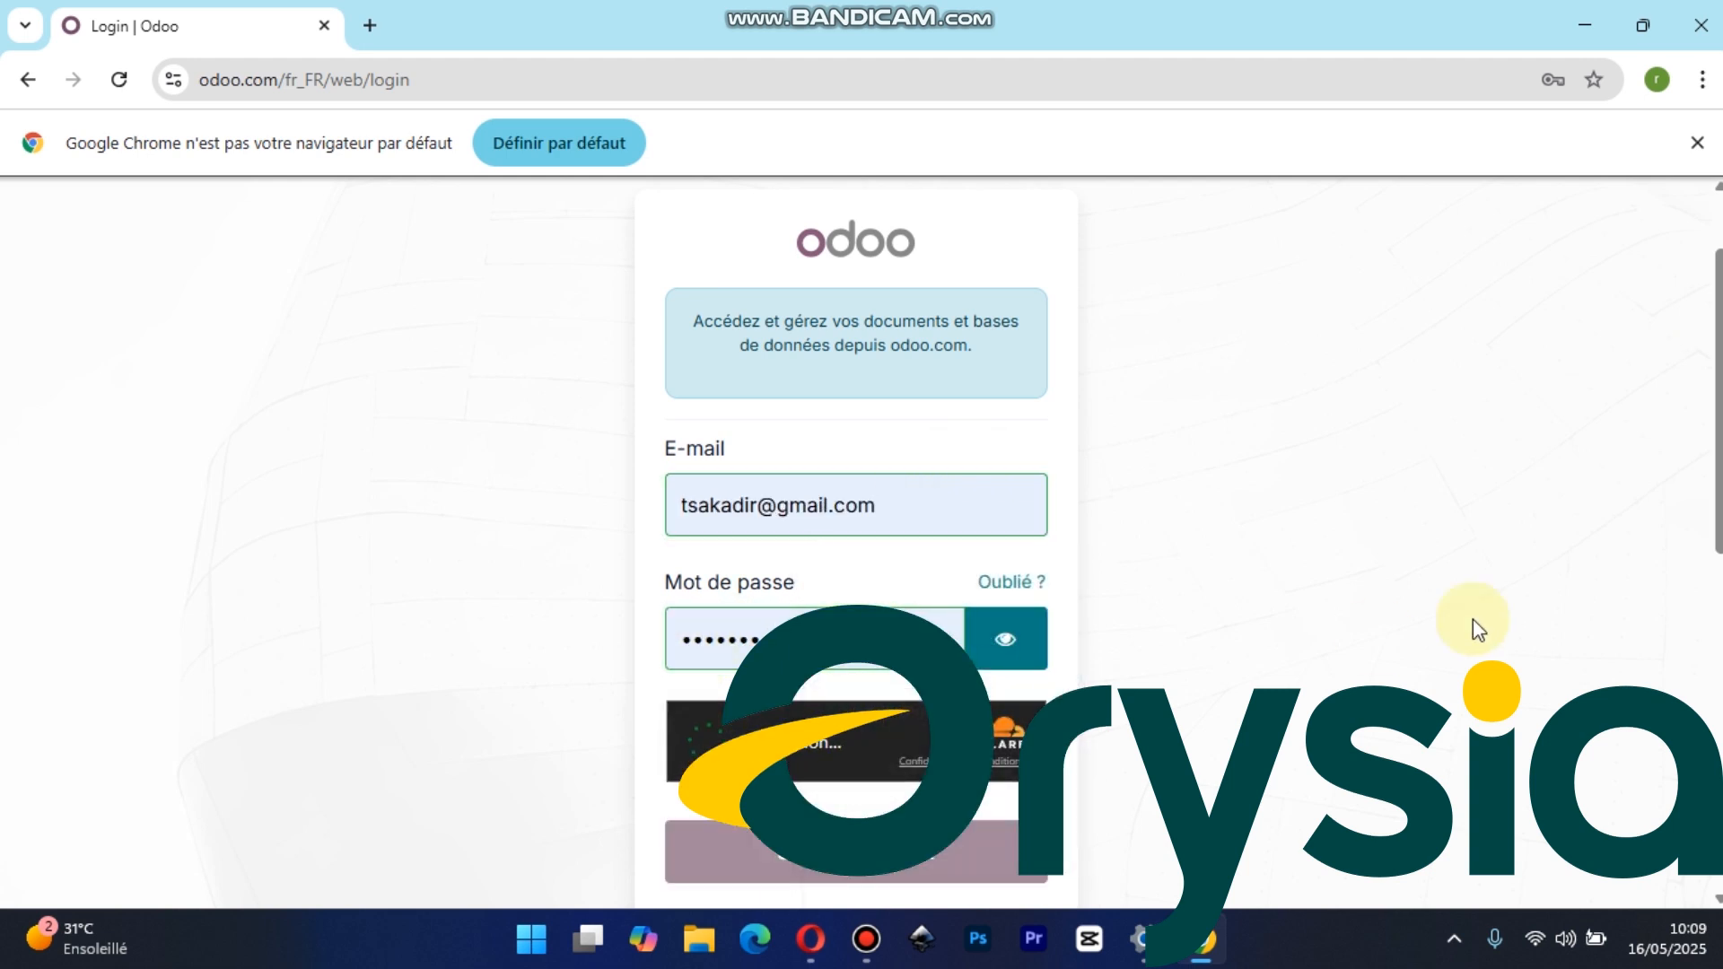
drag(1715, 466, 1716, 569)
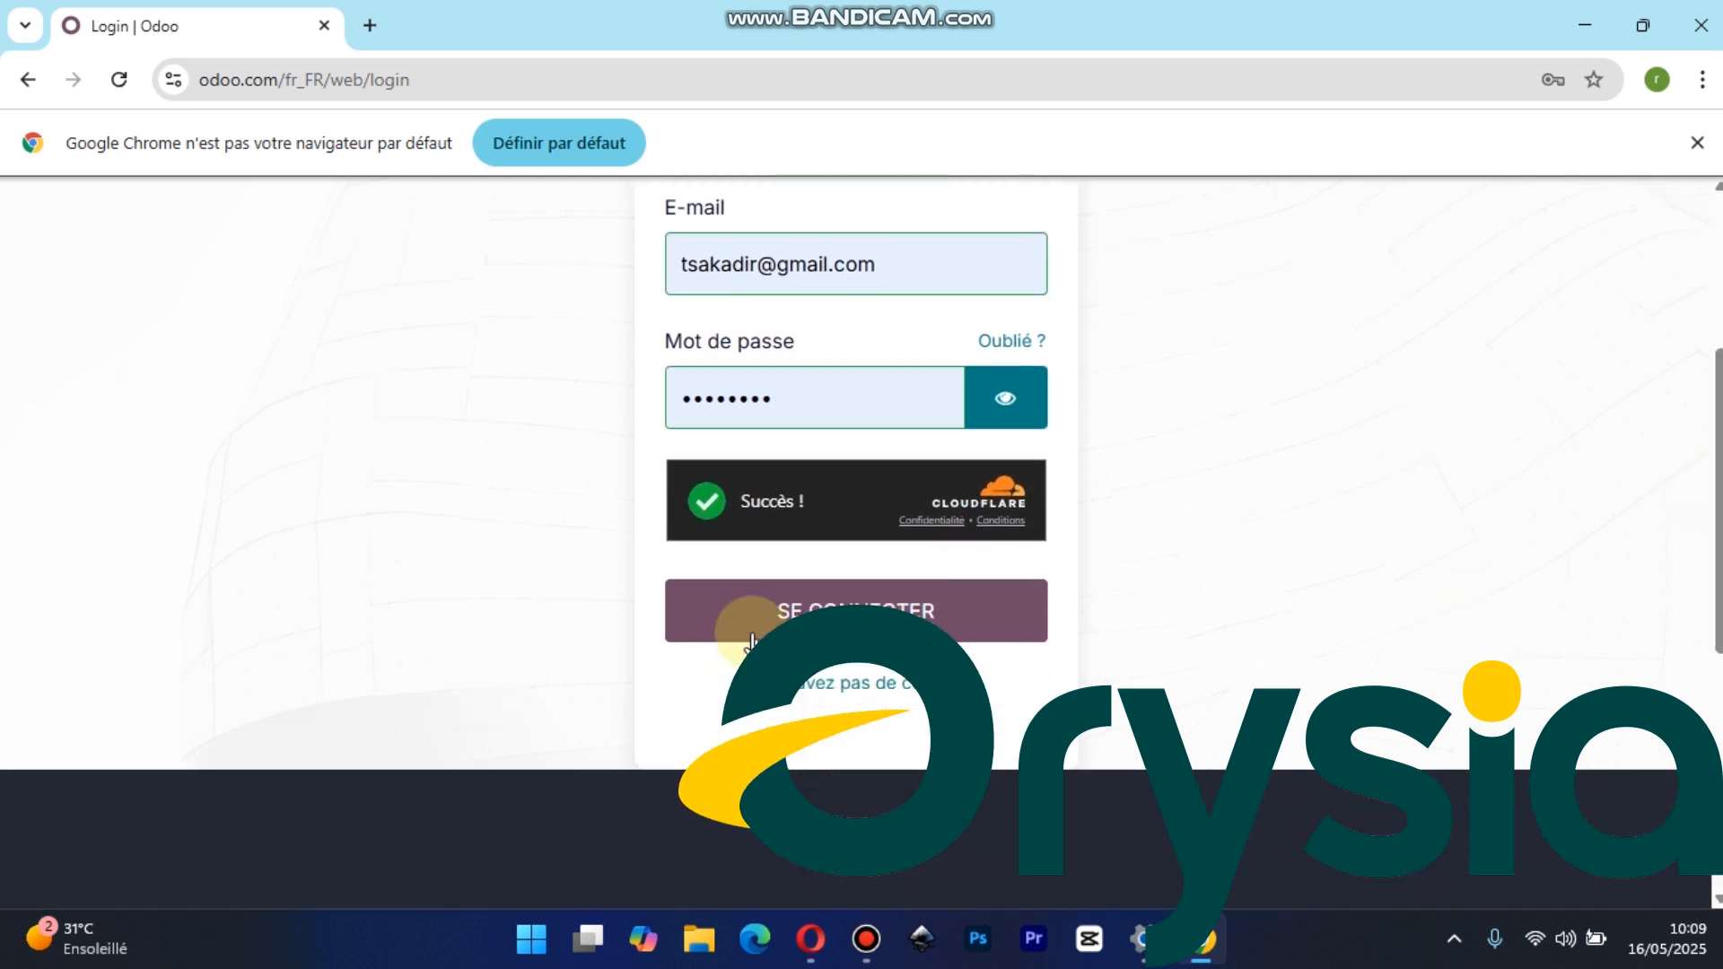
click(824, 599)
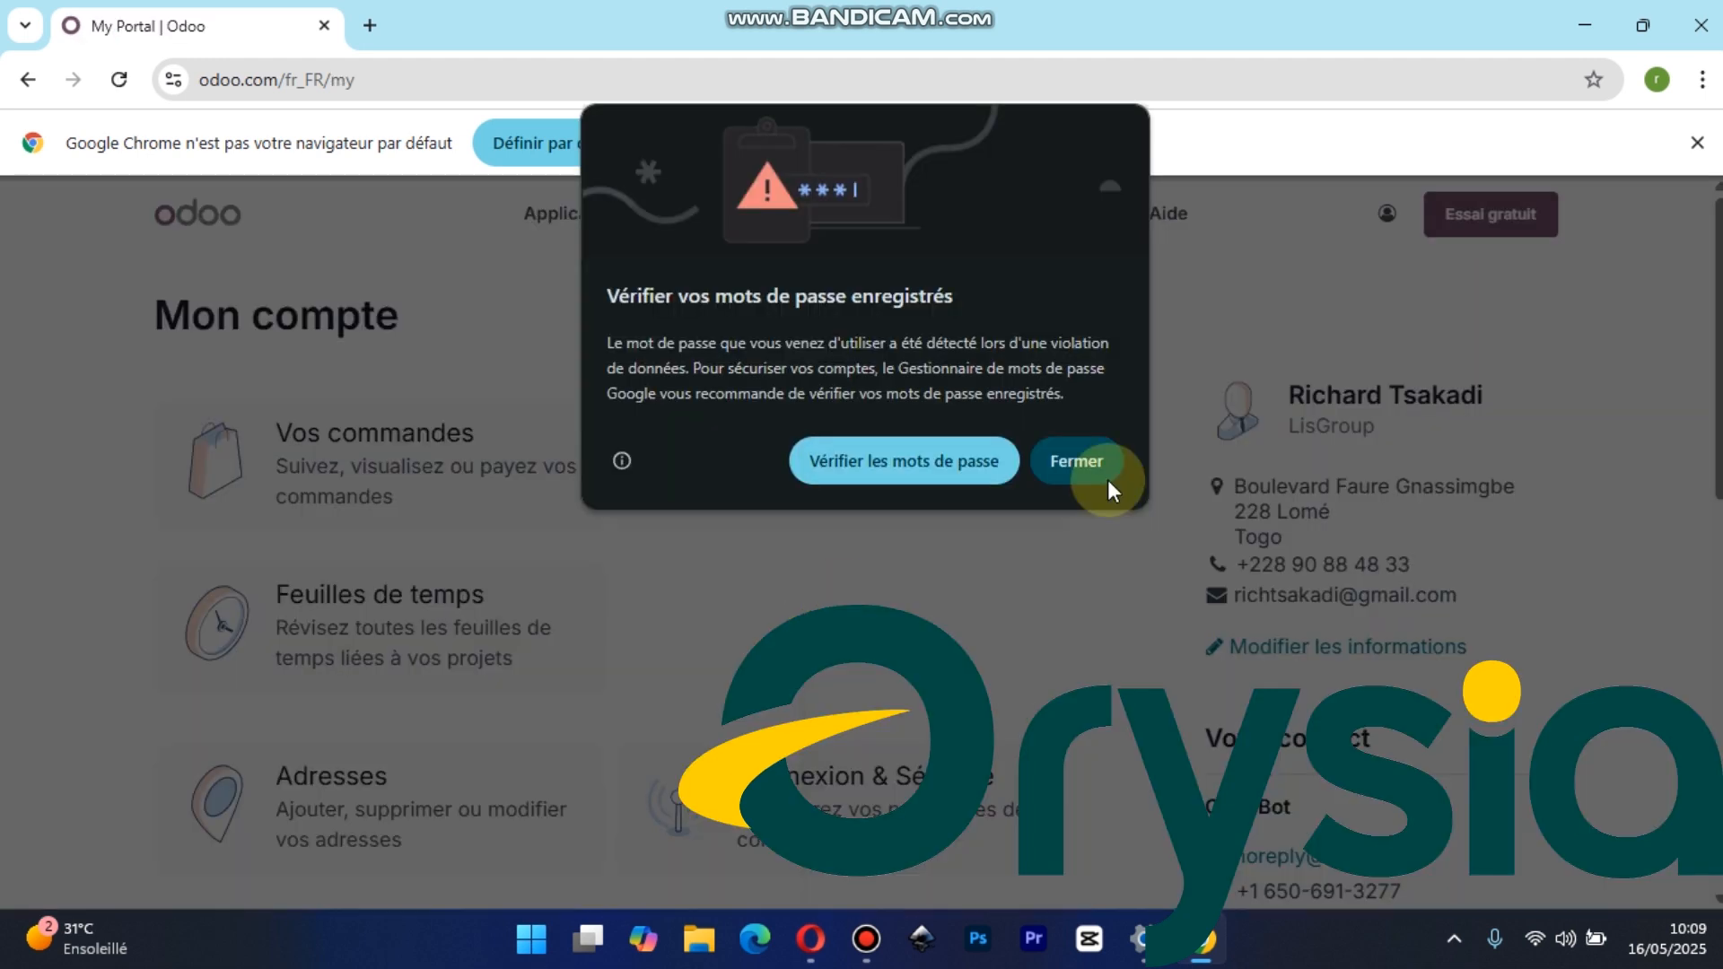
click(1079, 458)
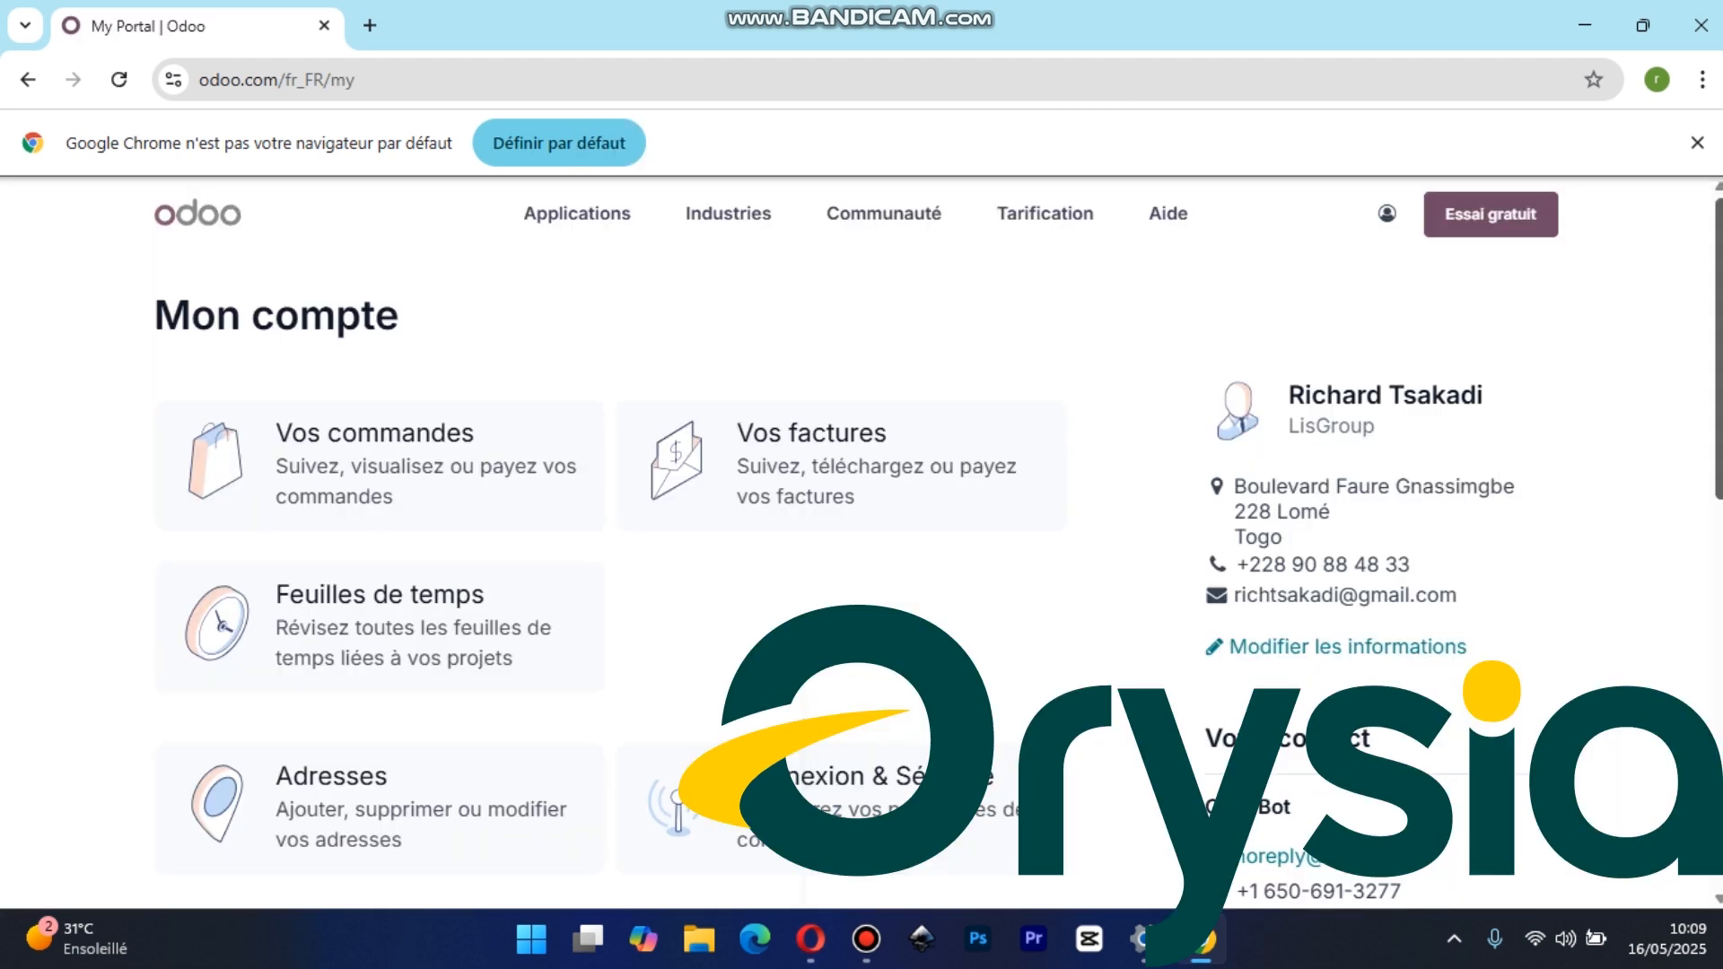
Start a free trial from the account page and select the Site Web application
drag(1719, 321, 1721, 212)
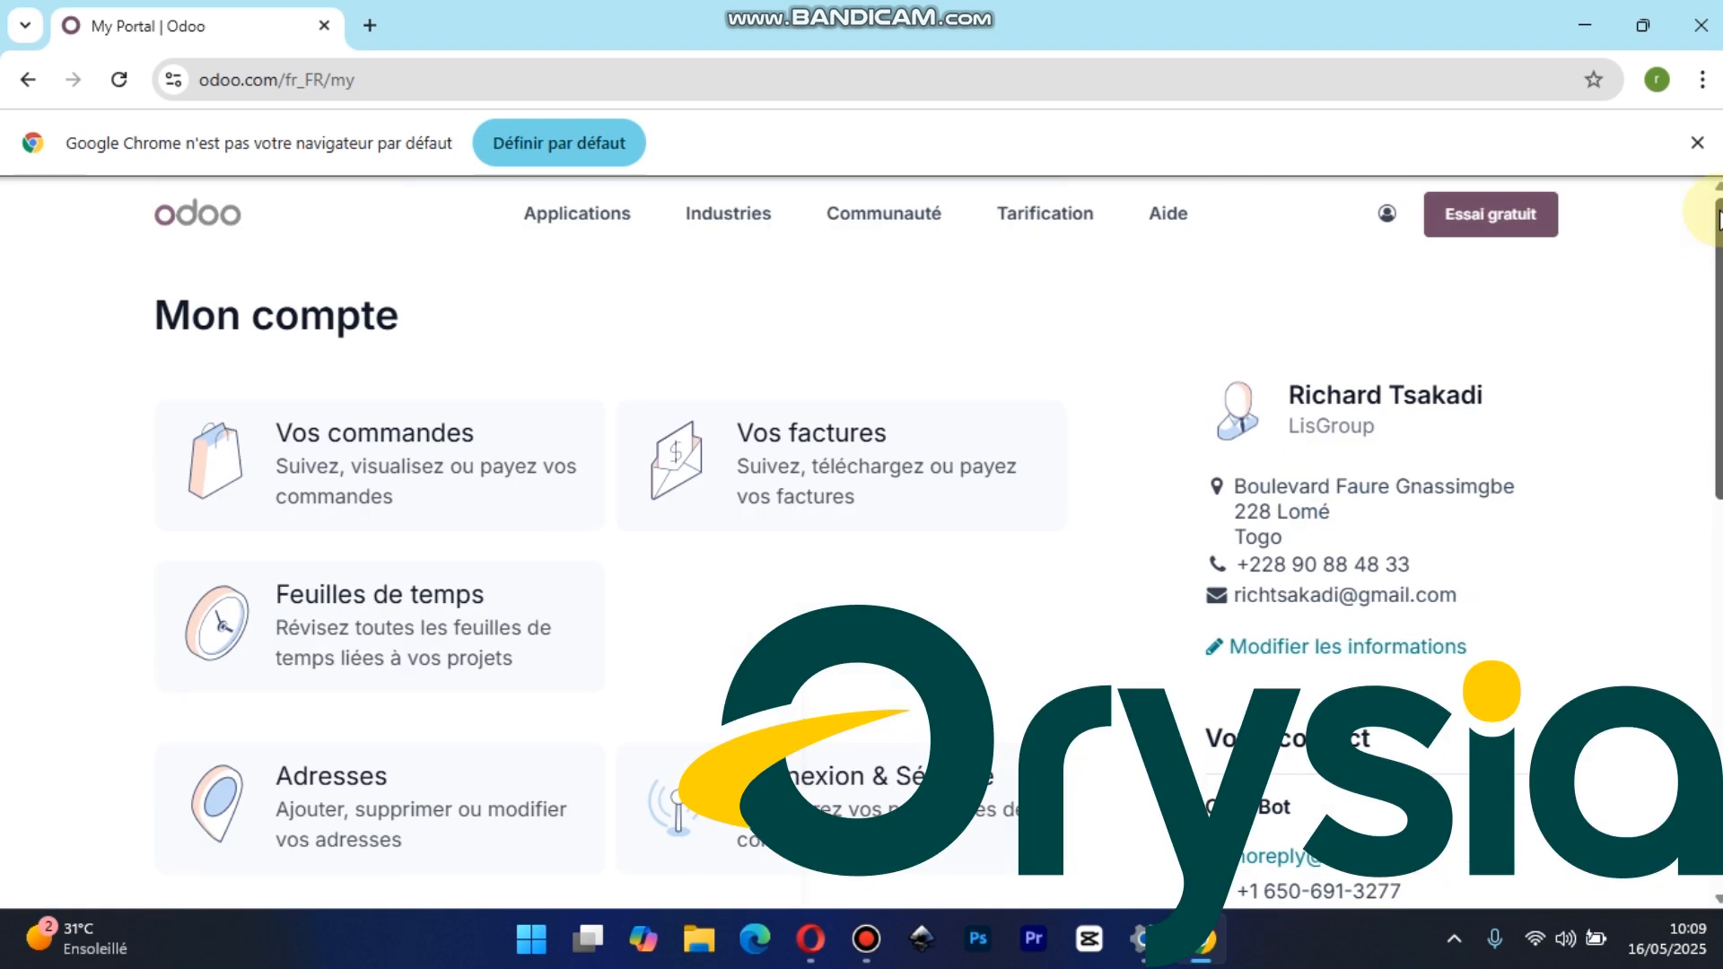
click(1454, 228)
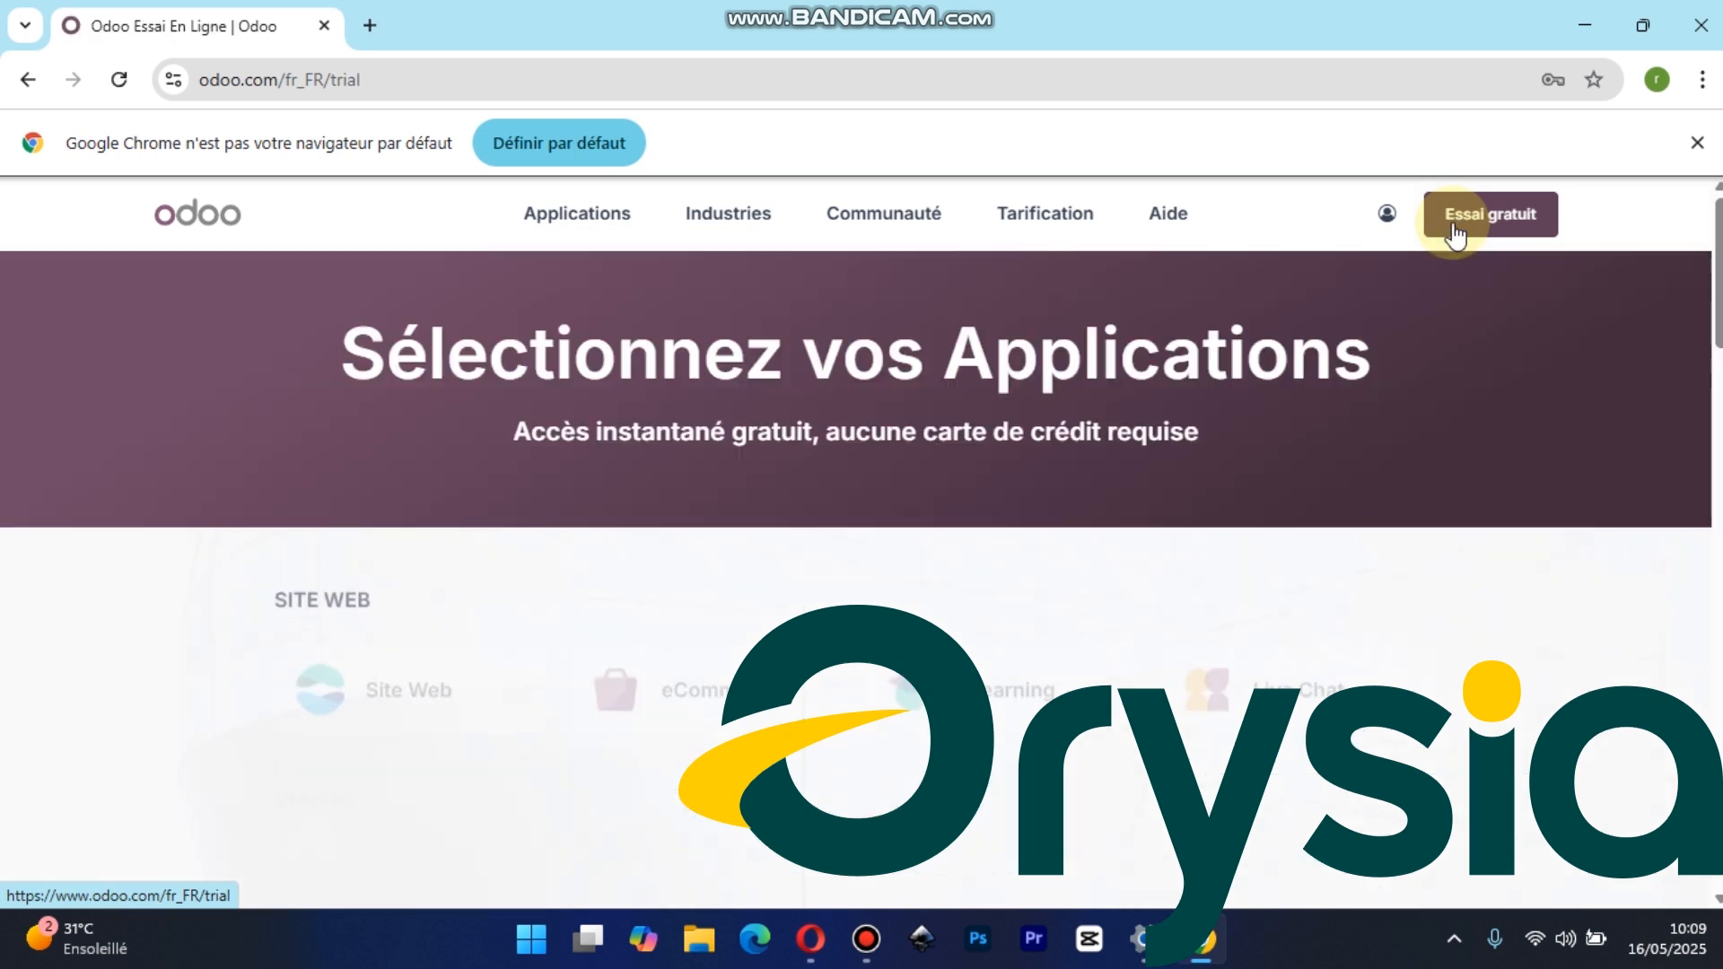
scroll(1719, 313, down, 2)
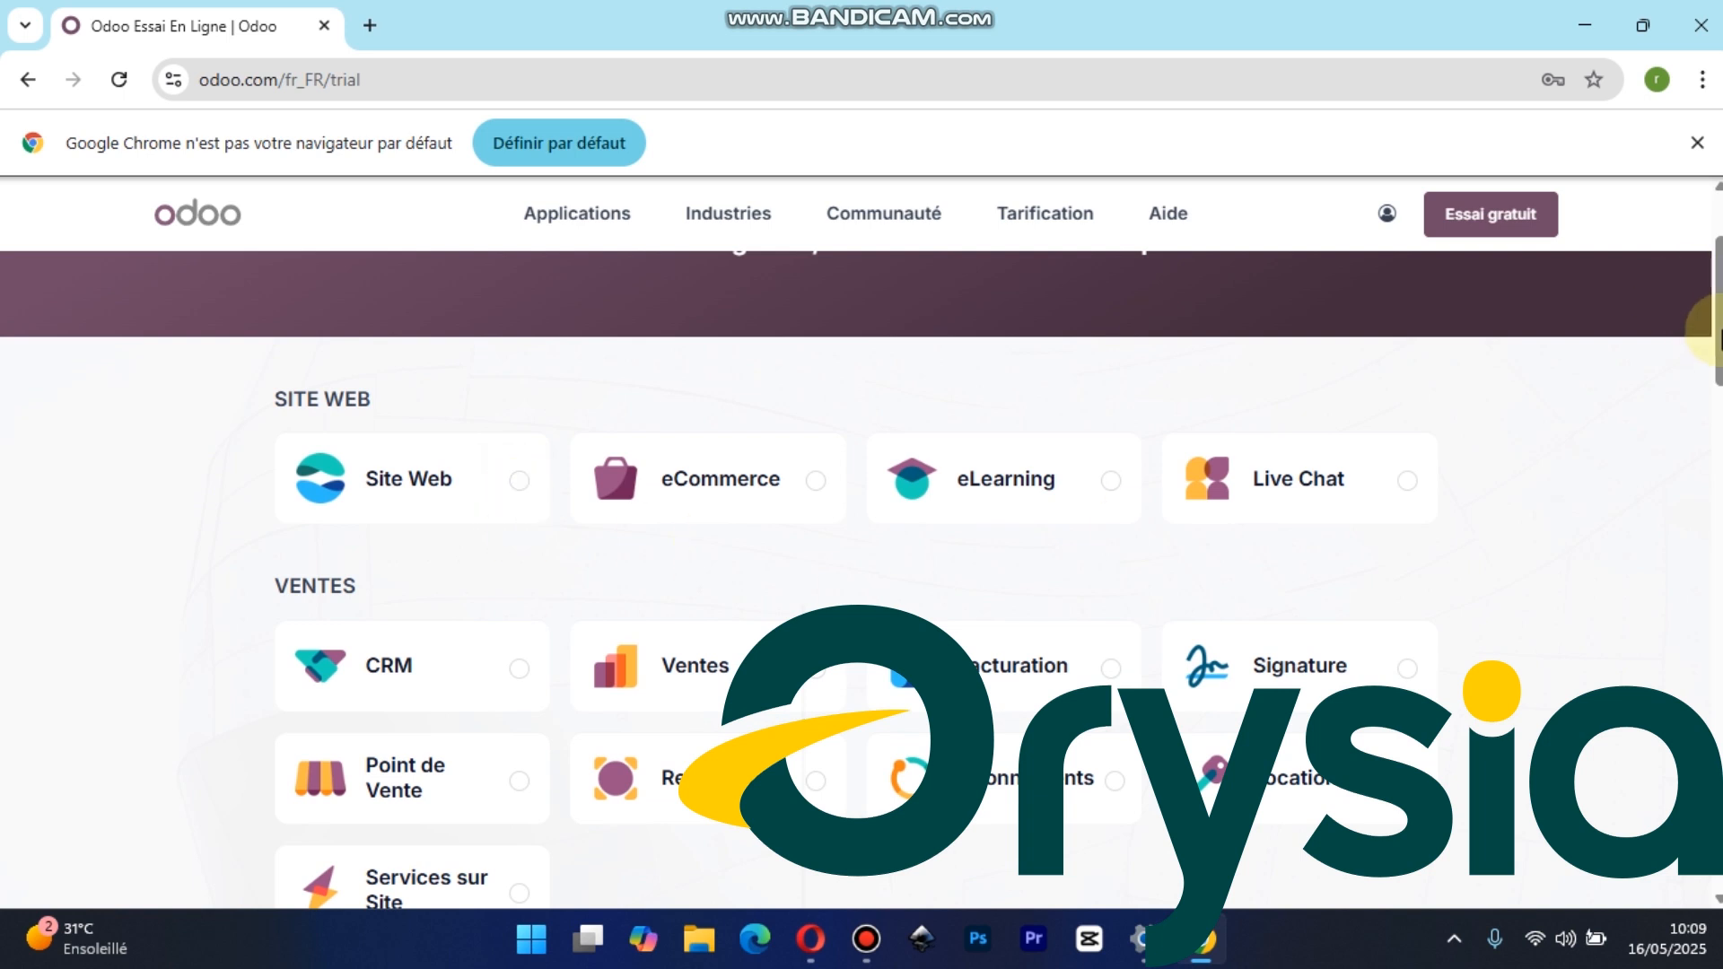
drag(1716, 332, 1716, 498)
scroll(861, 538, down, 7)
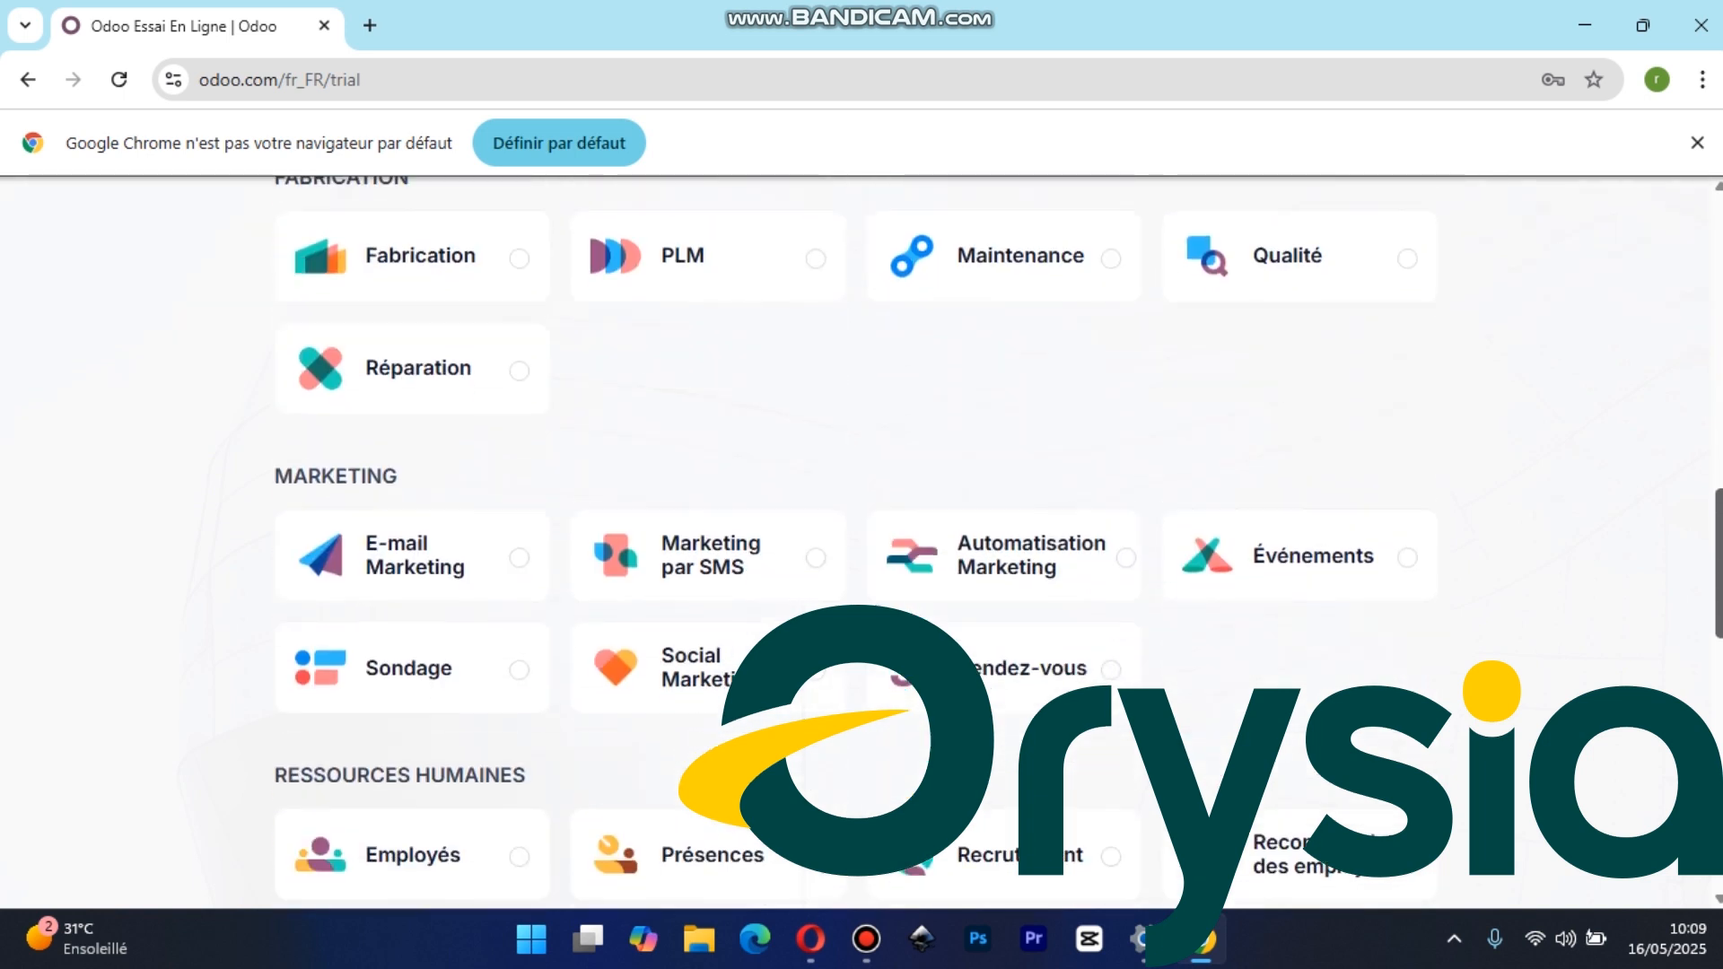
drag(1719, 633, 1706, 88)
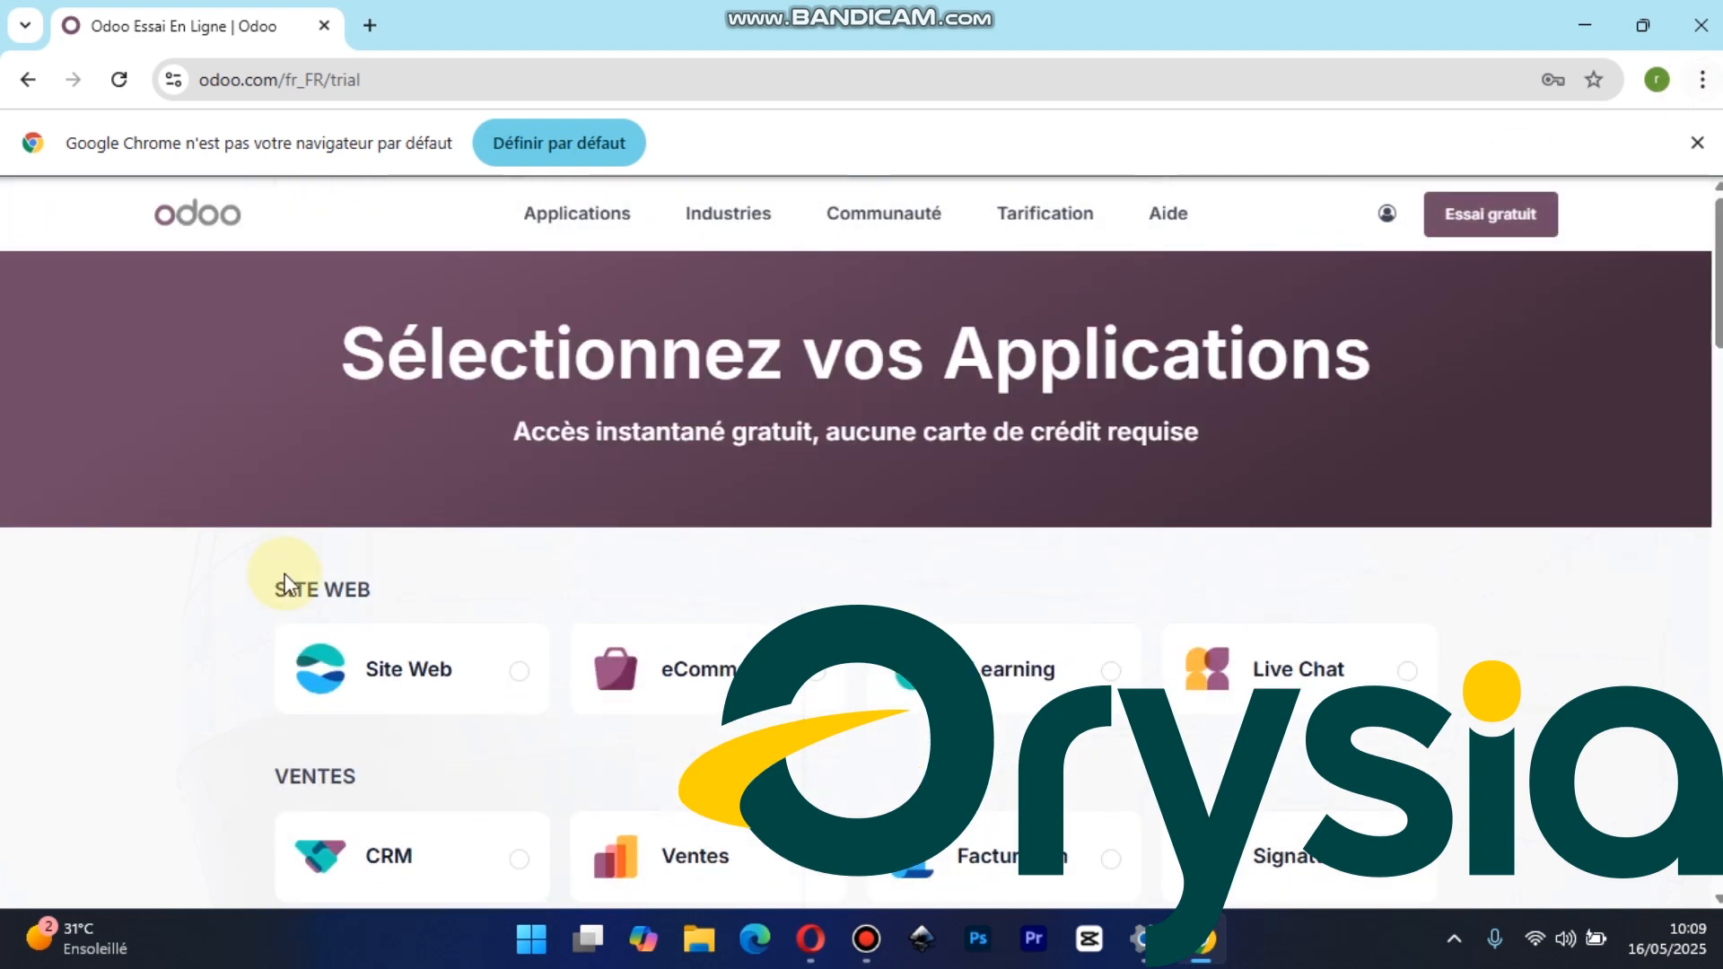
click(517, 673)
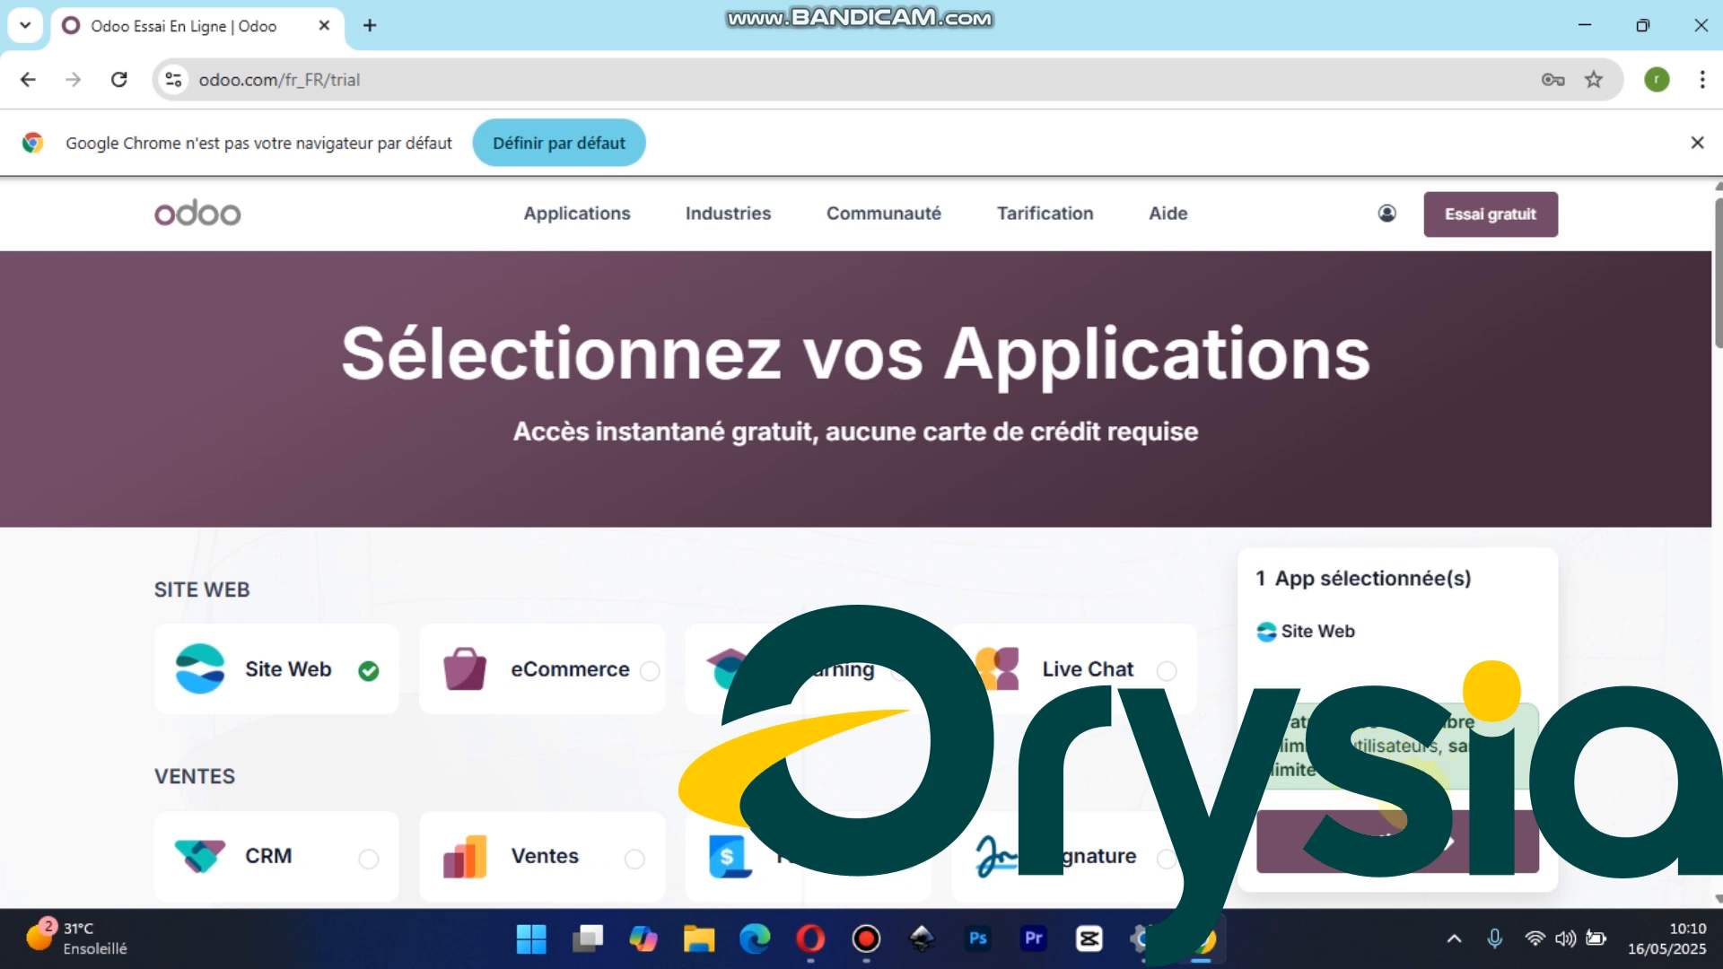
Continue to the trial sign-up form, set the full-name field to "orys" and choose the other saved e-mail address
click(1380, 824)
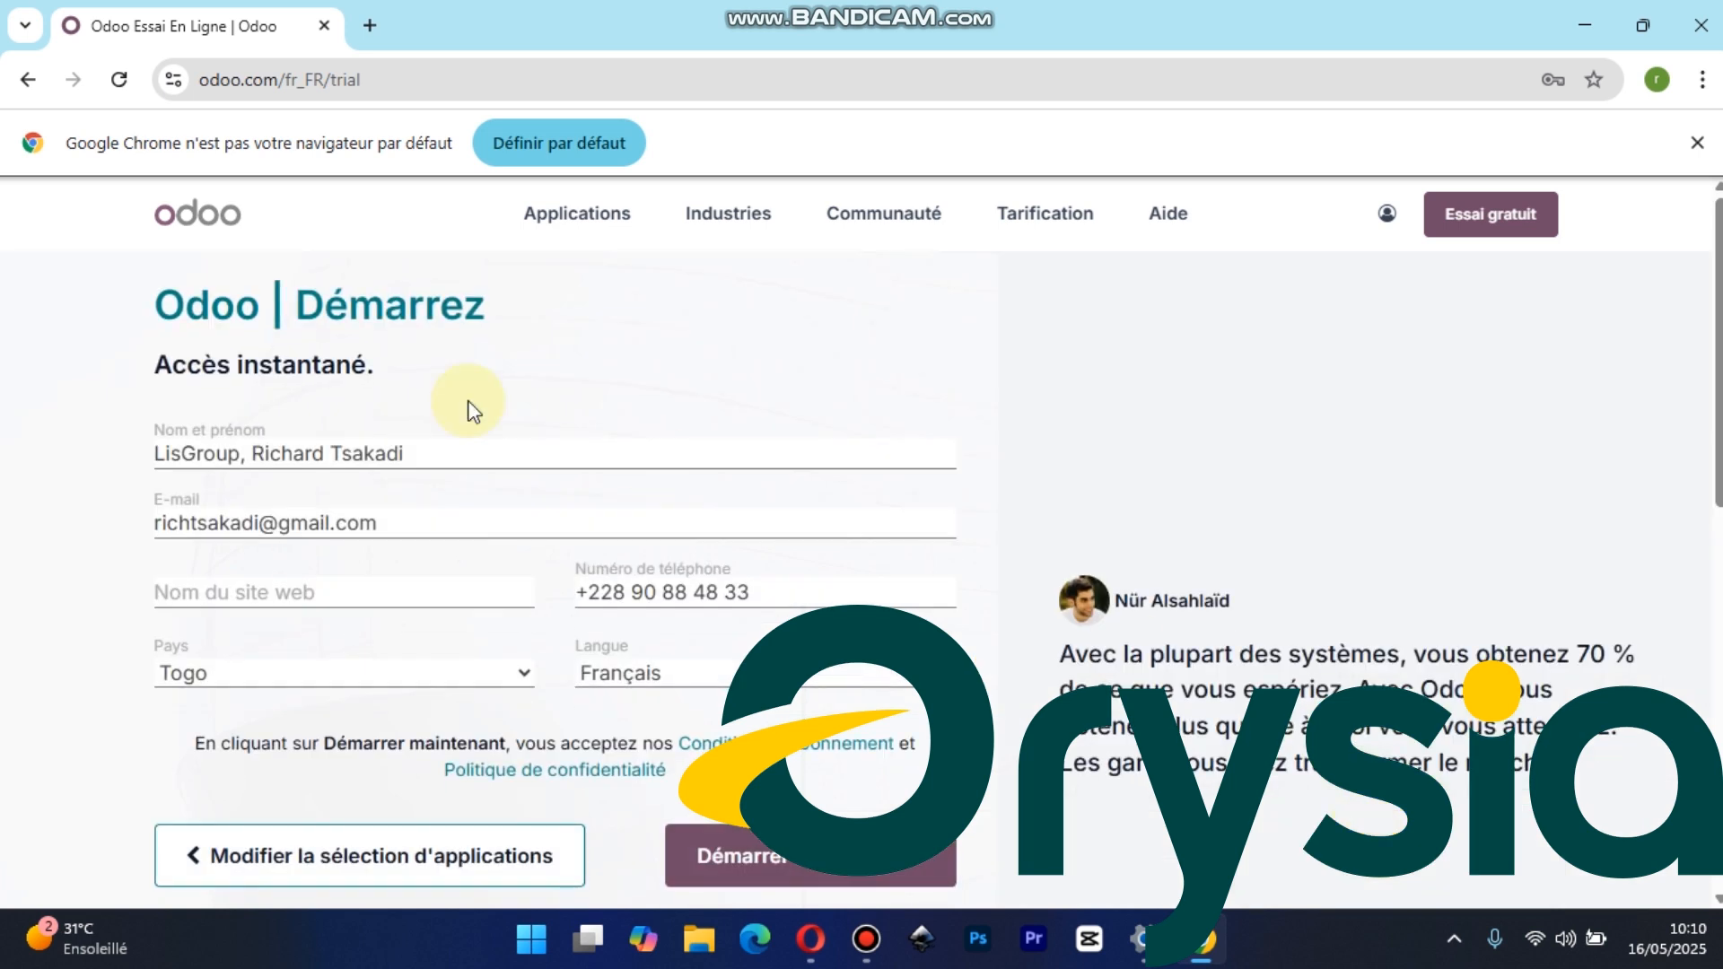
drag(502, 445, 161, 453)
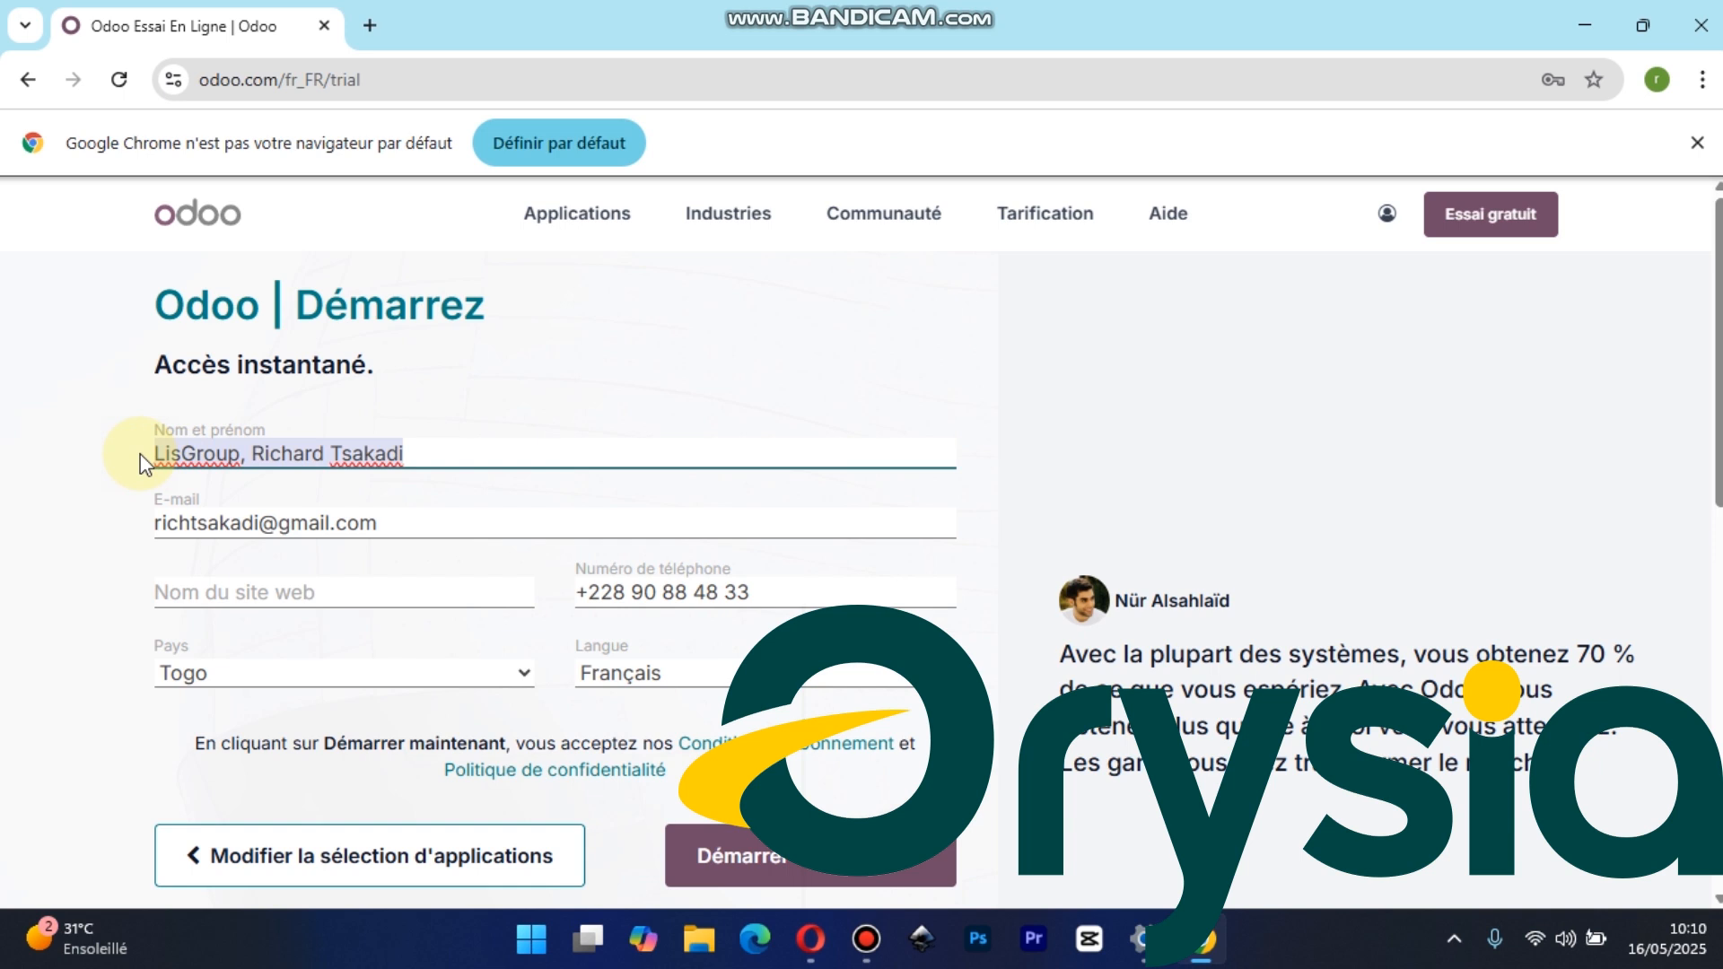
key(BackSpace)
text(orys)
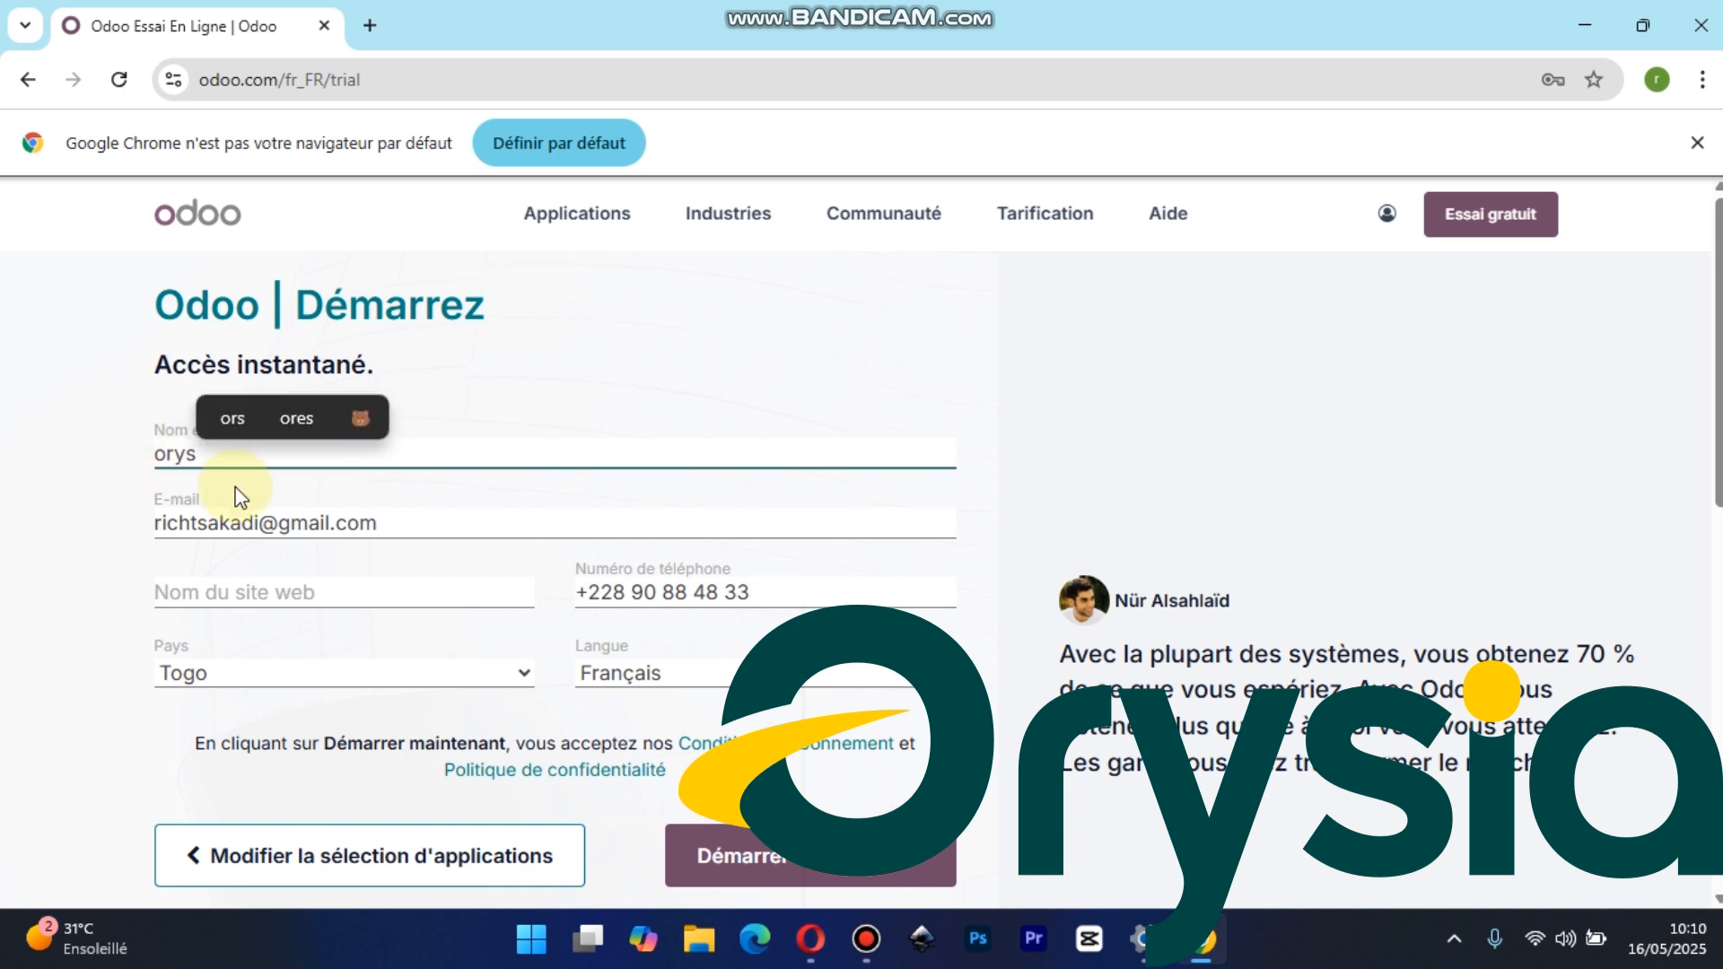
click(403, 524)
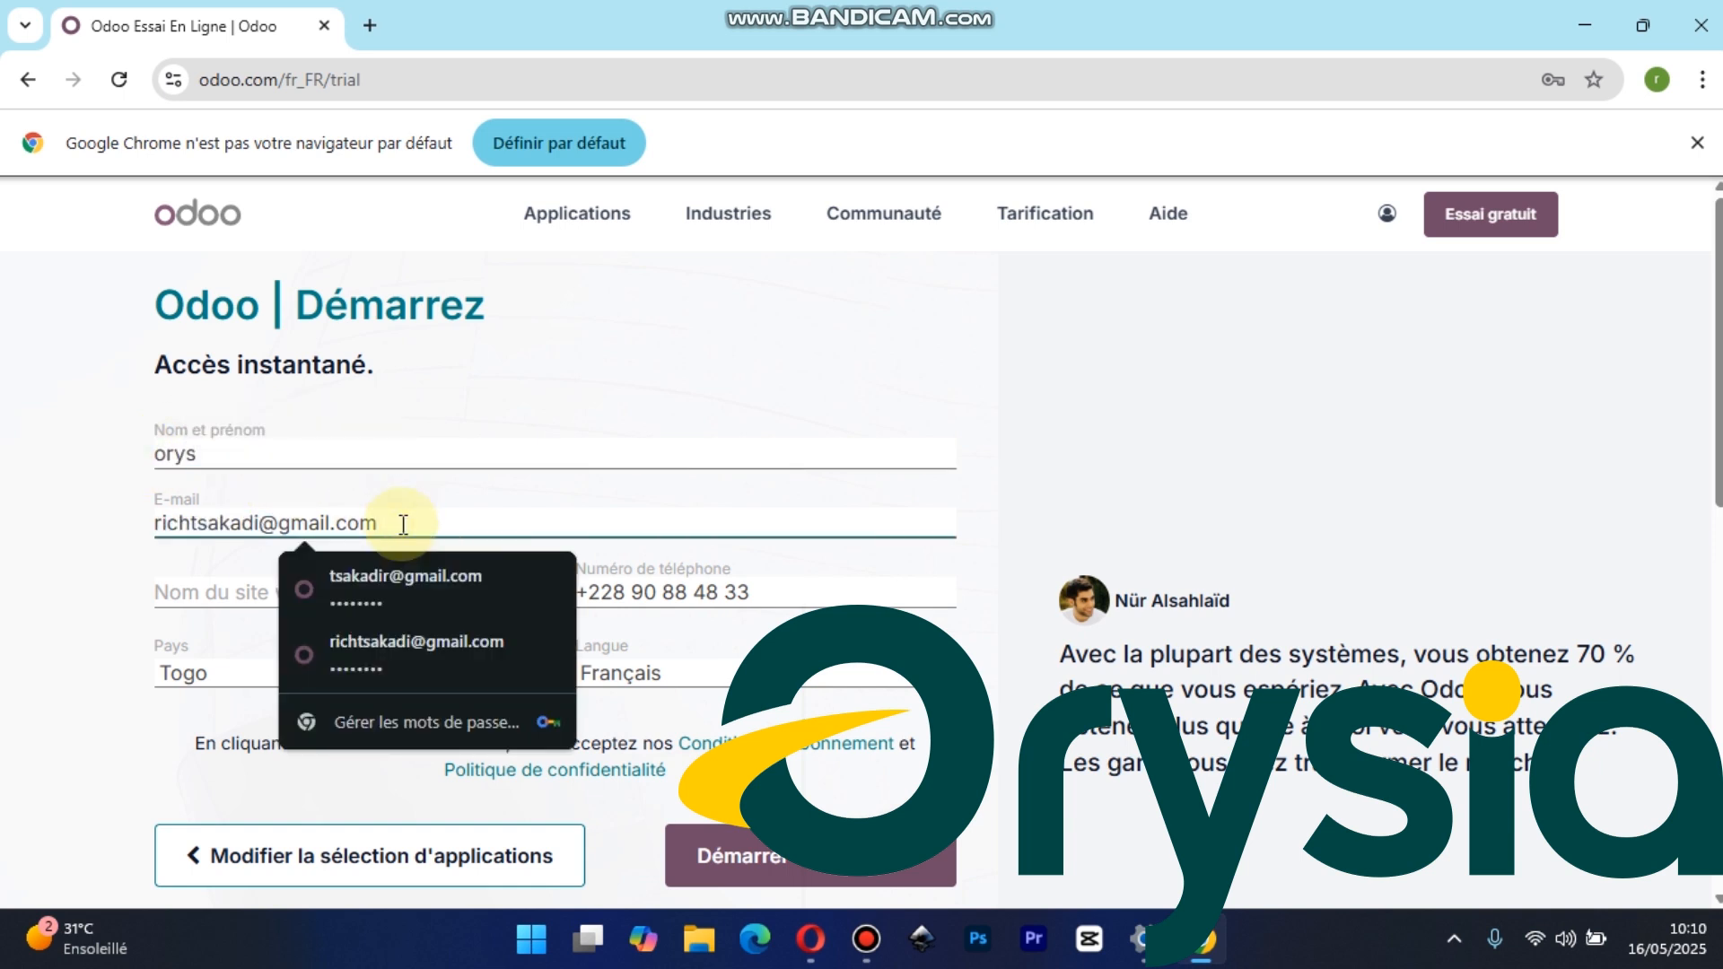
click(424, 578)
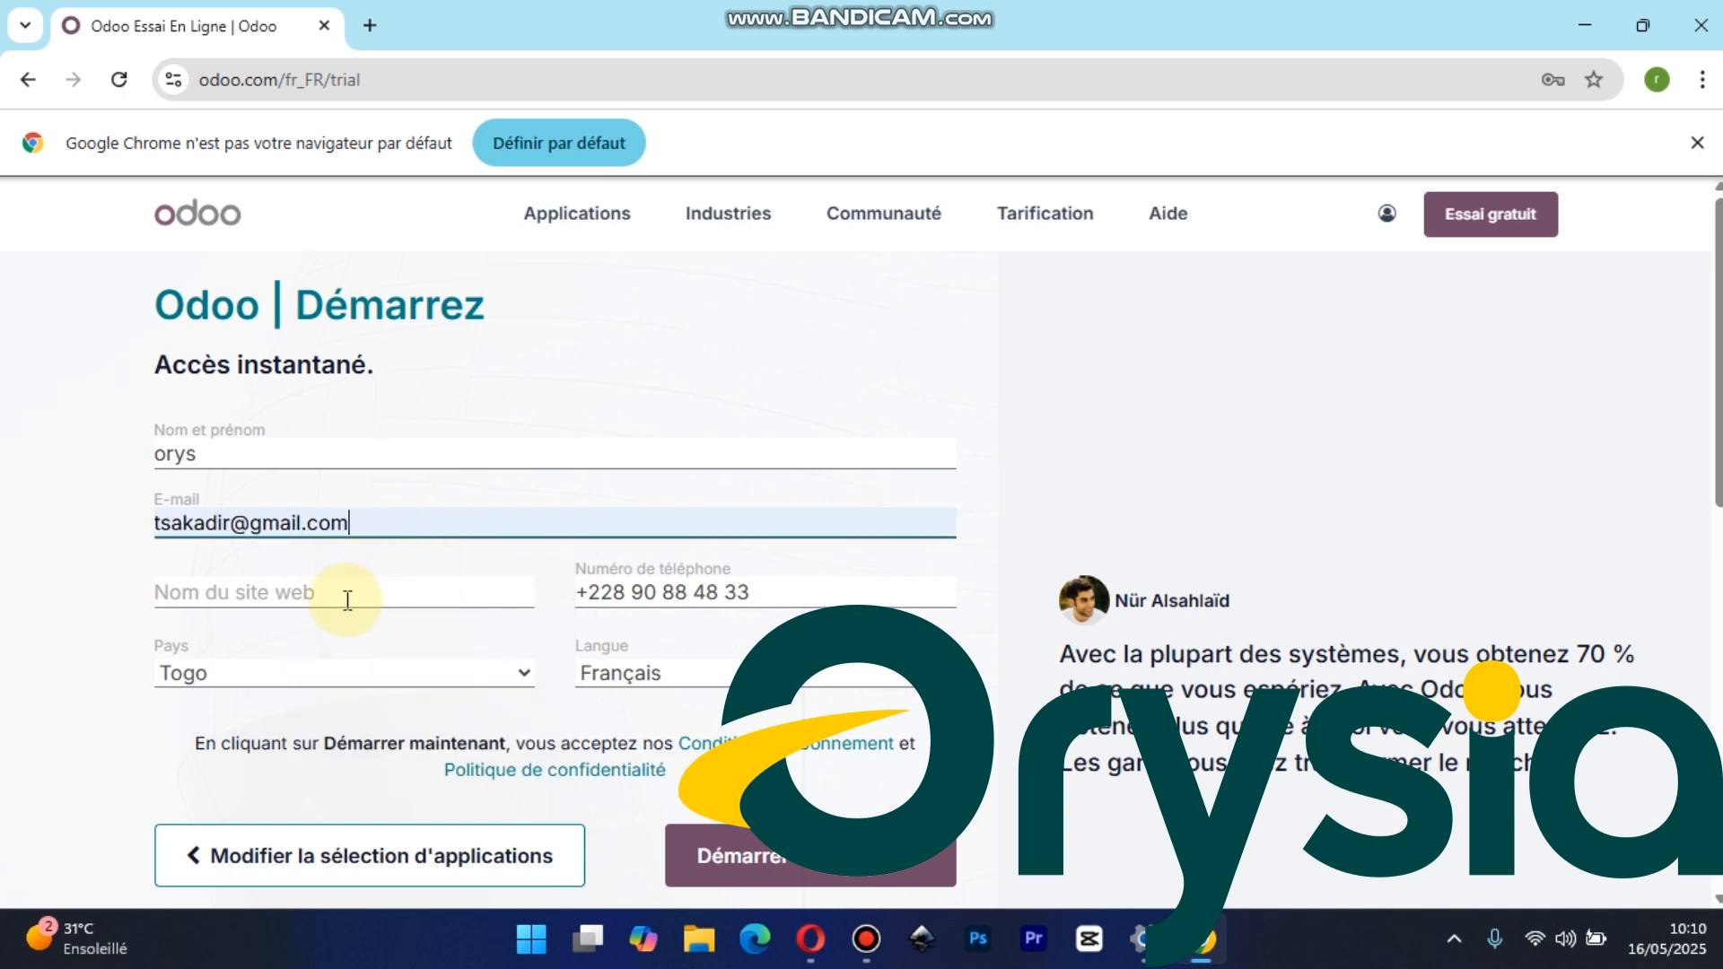
Name the website "orys" and replace the phone number after the country code with the new contact number
click(347, 600)
text(ory)
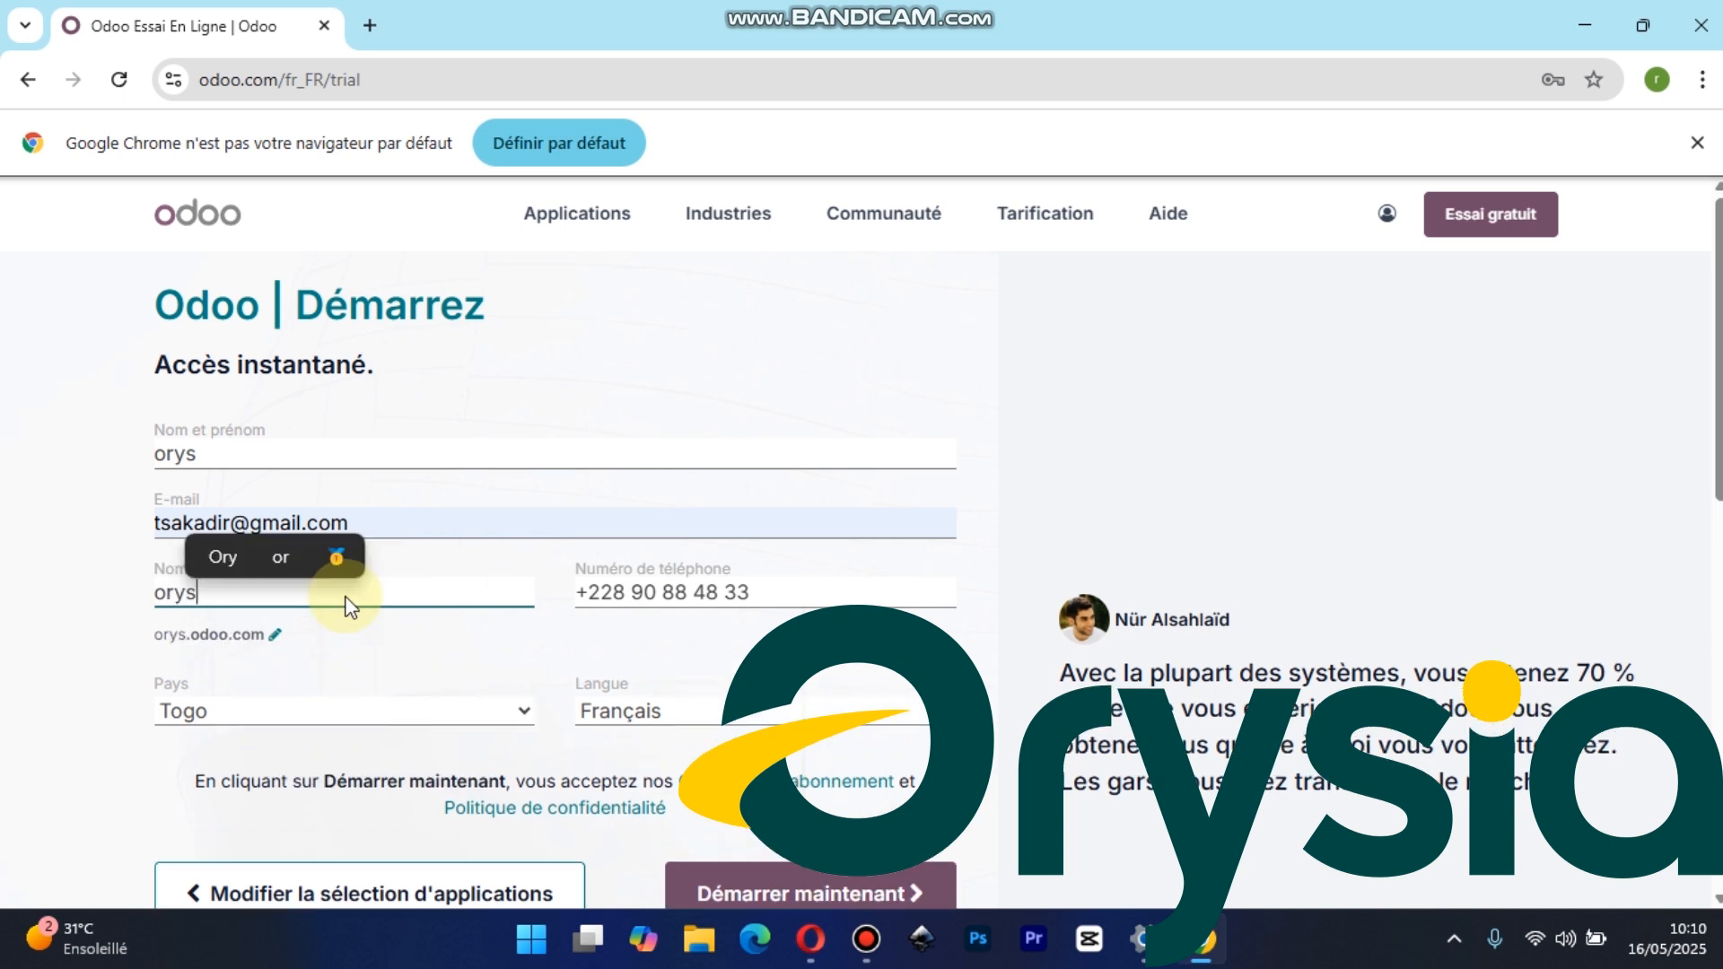
text(s)
drag(769, 595, 625, 593)
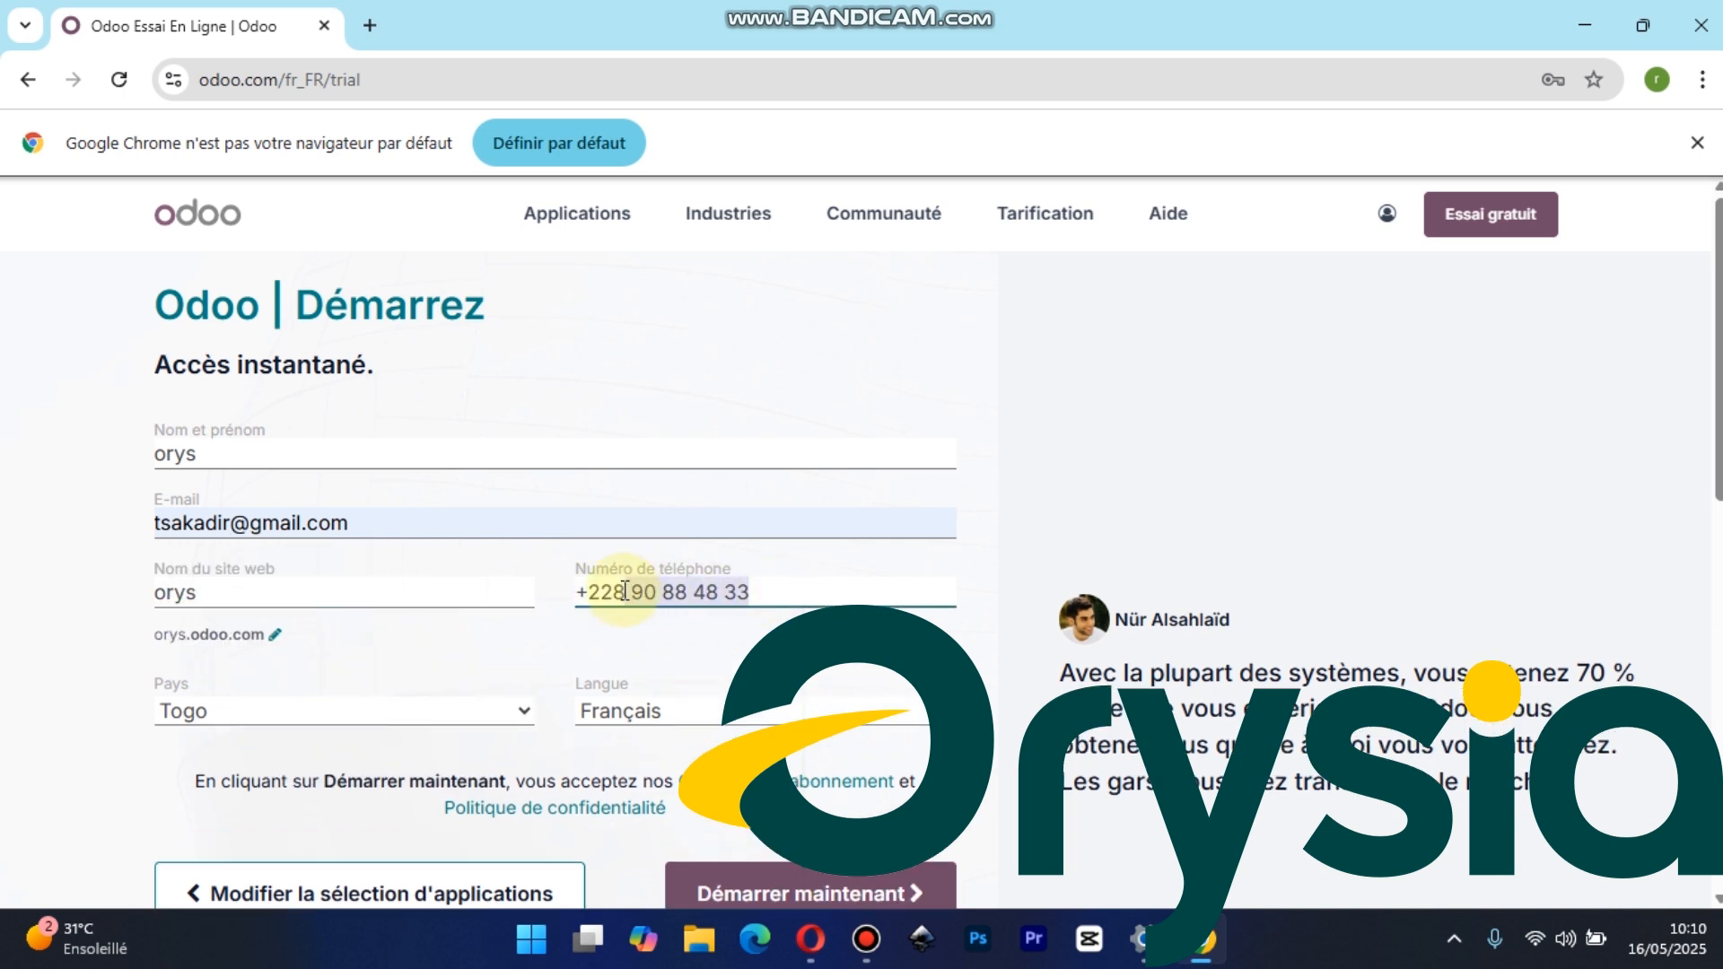
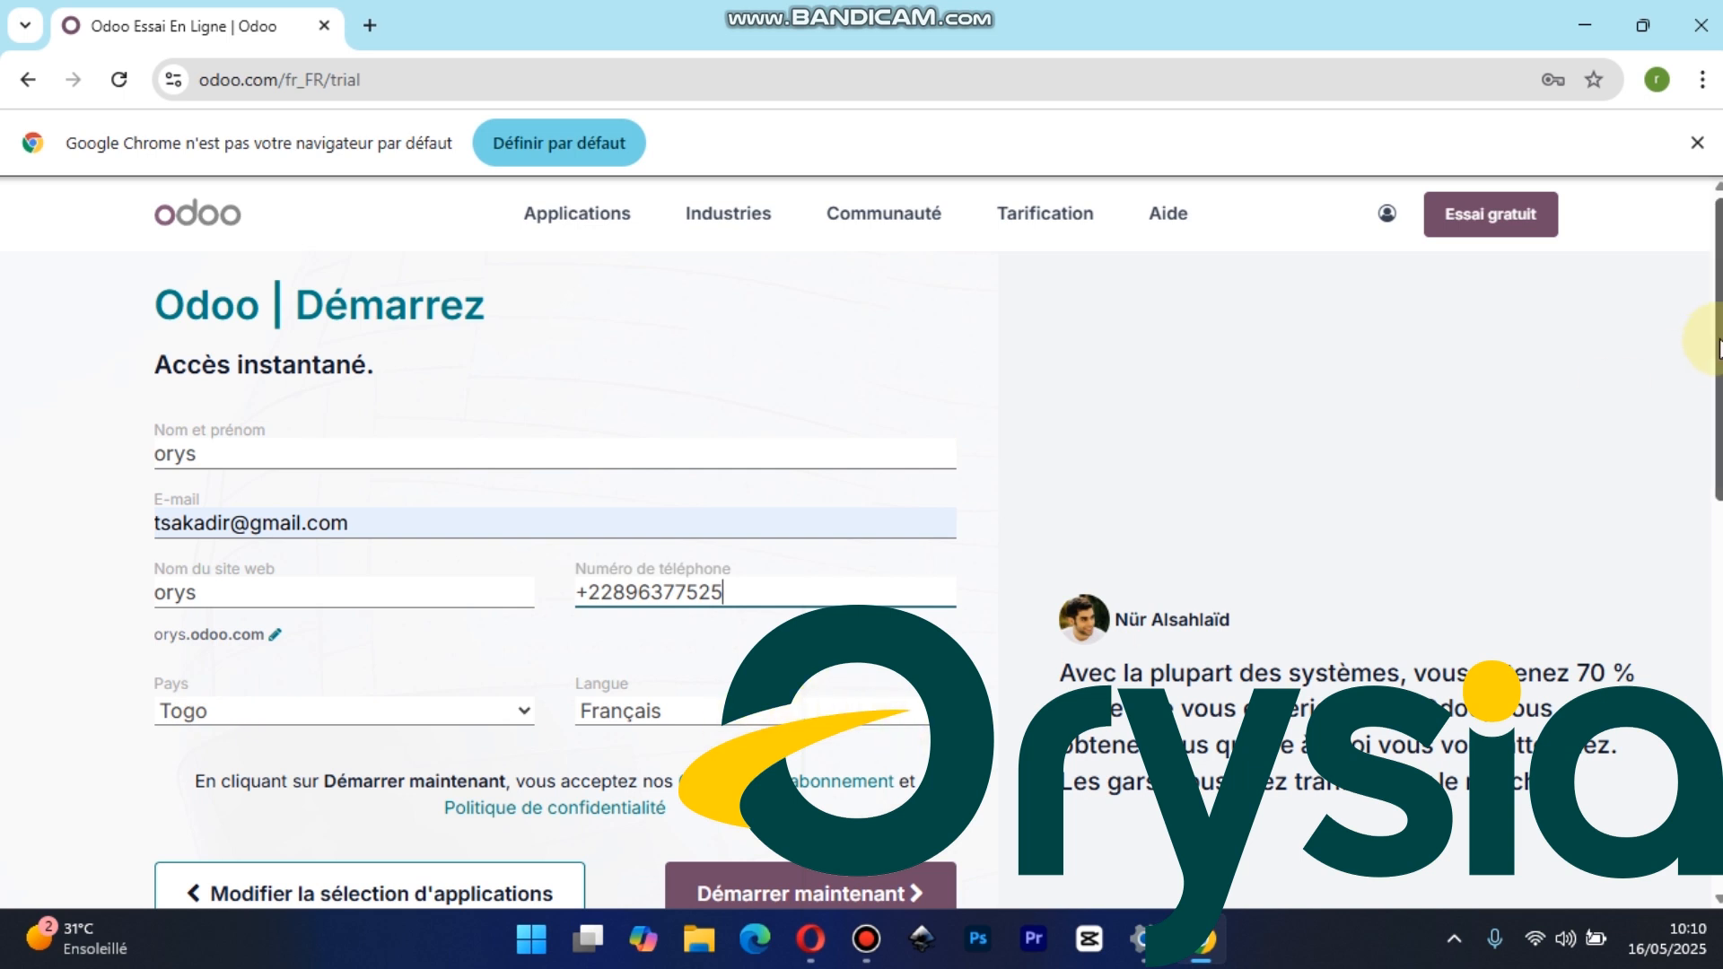
Submit the sign-up form to start the trial and dismiss the browser's default-browser notice
scroll(1646, 549, down, 5)
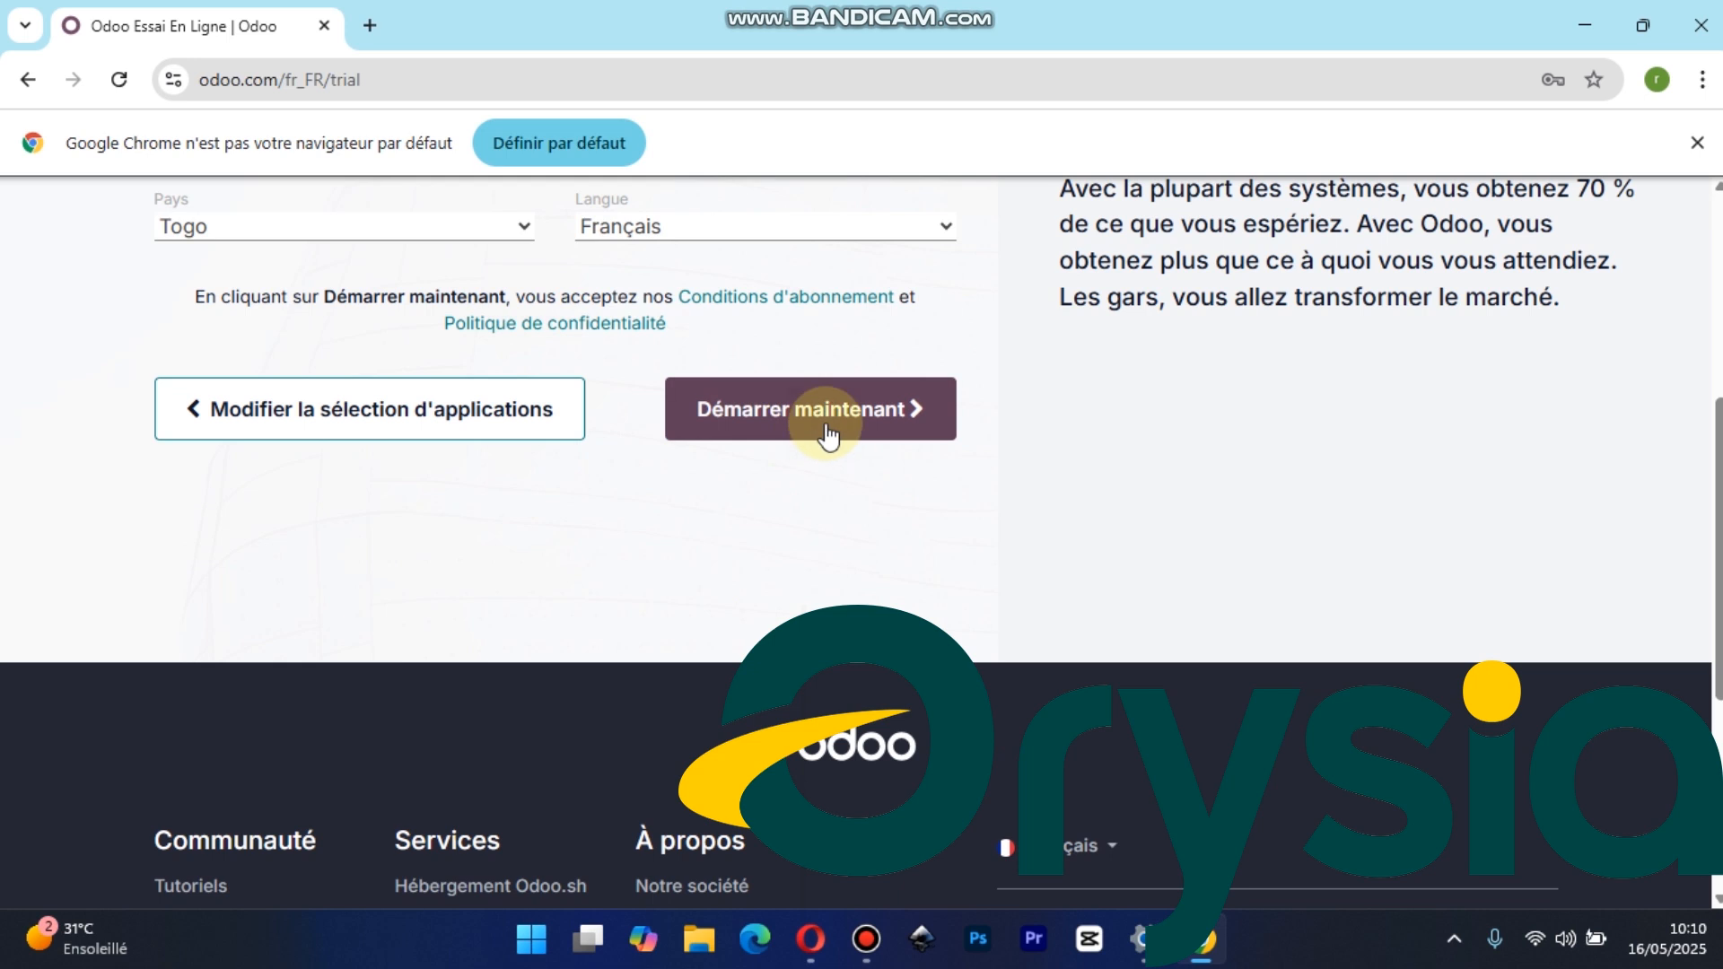
click(825, 427)
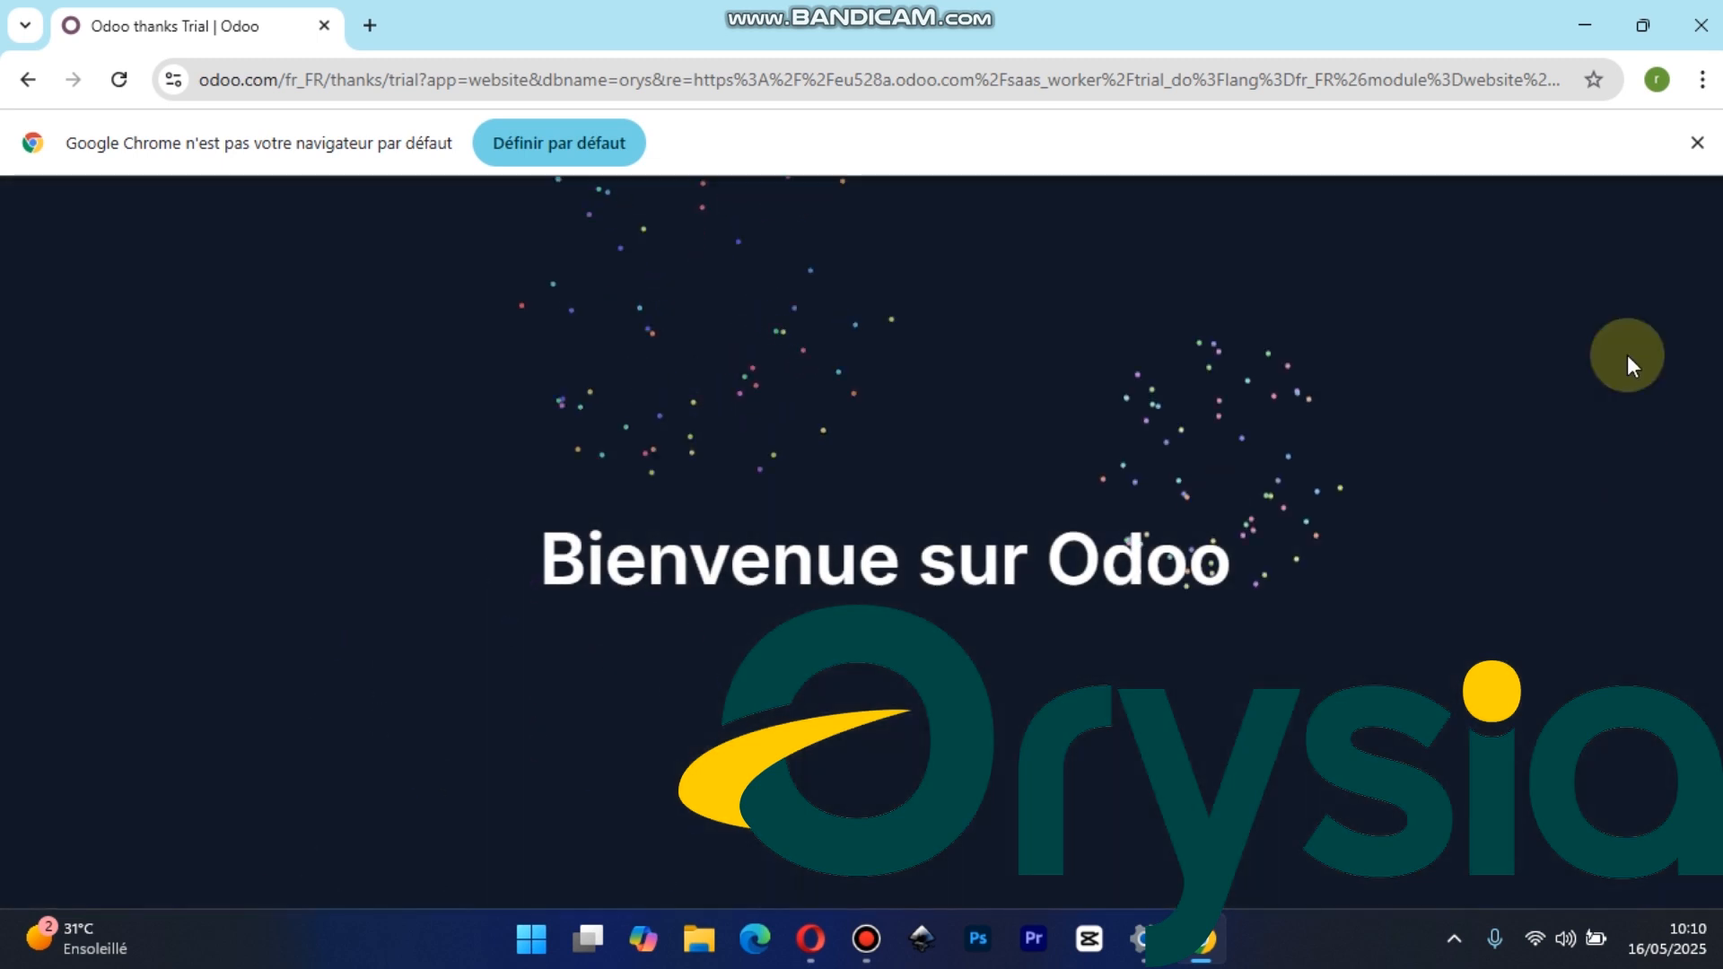
click(1696, 142)
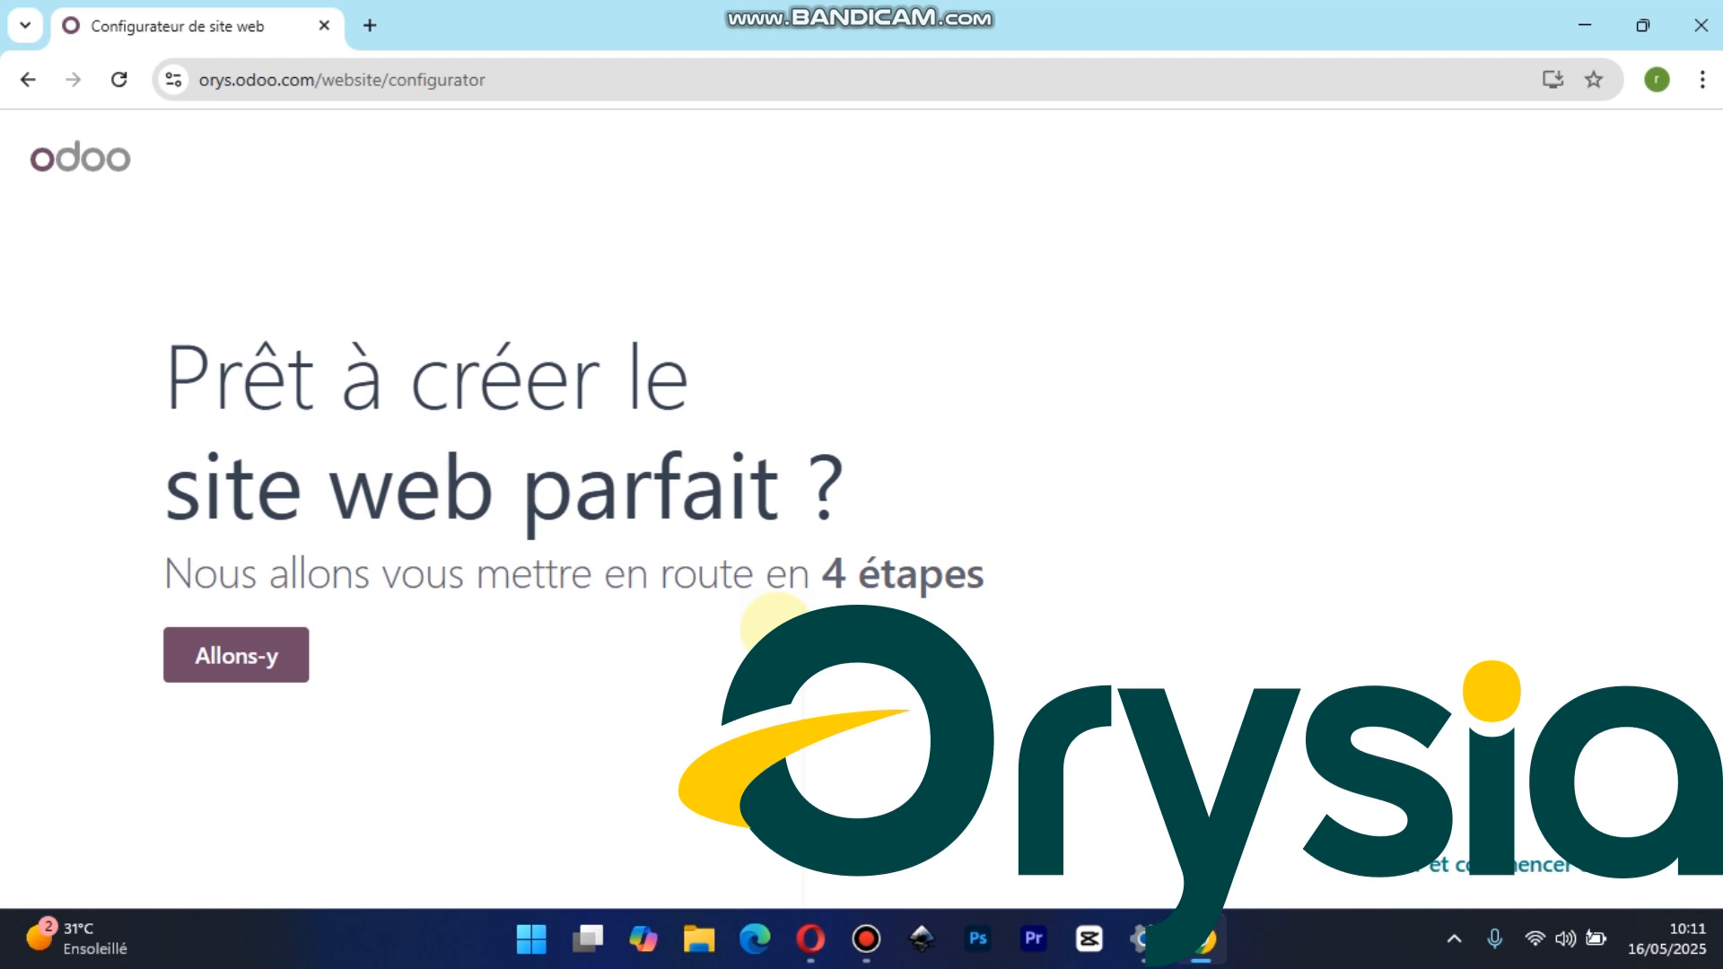
Start the site configurator, request "un site web d'entreprise" for a "vente de voiture" business and choose its main objective
click(225, 653)
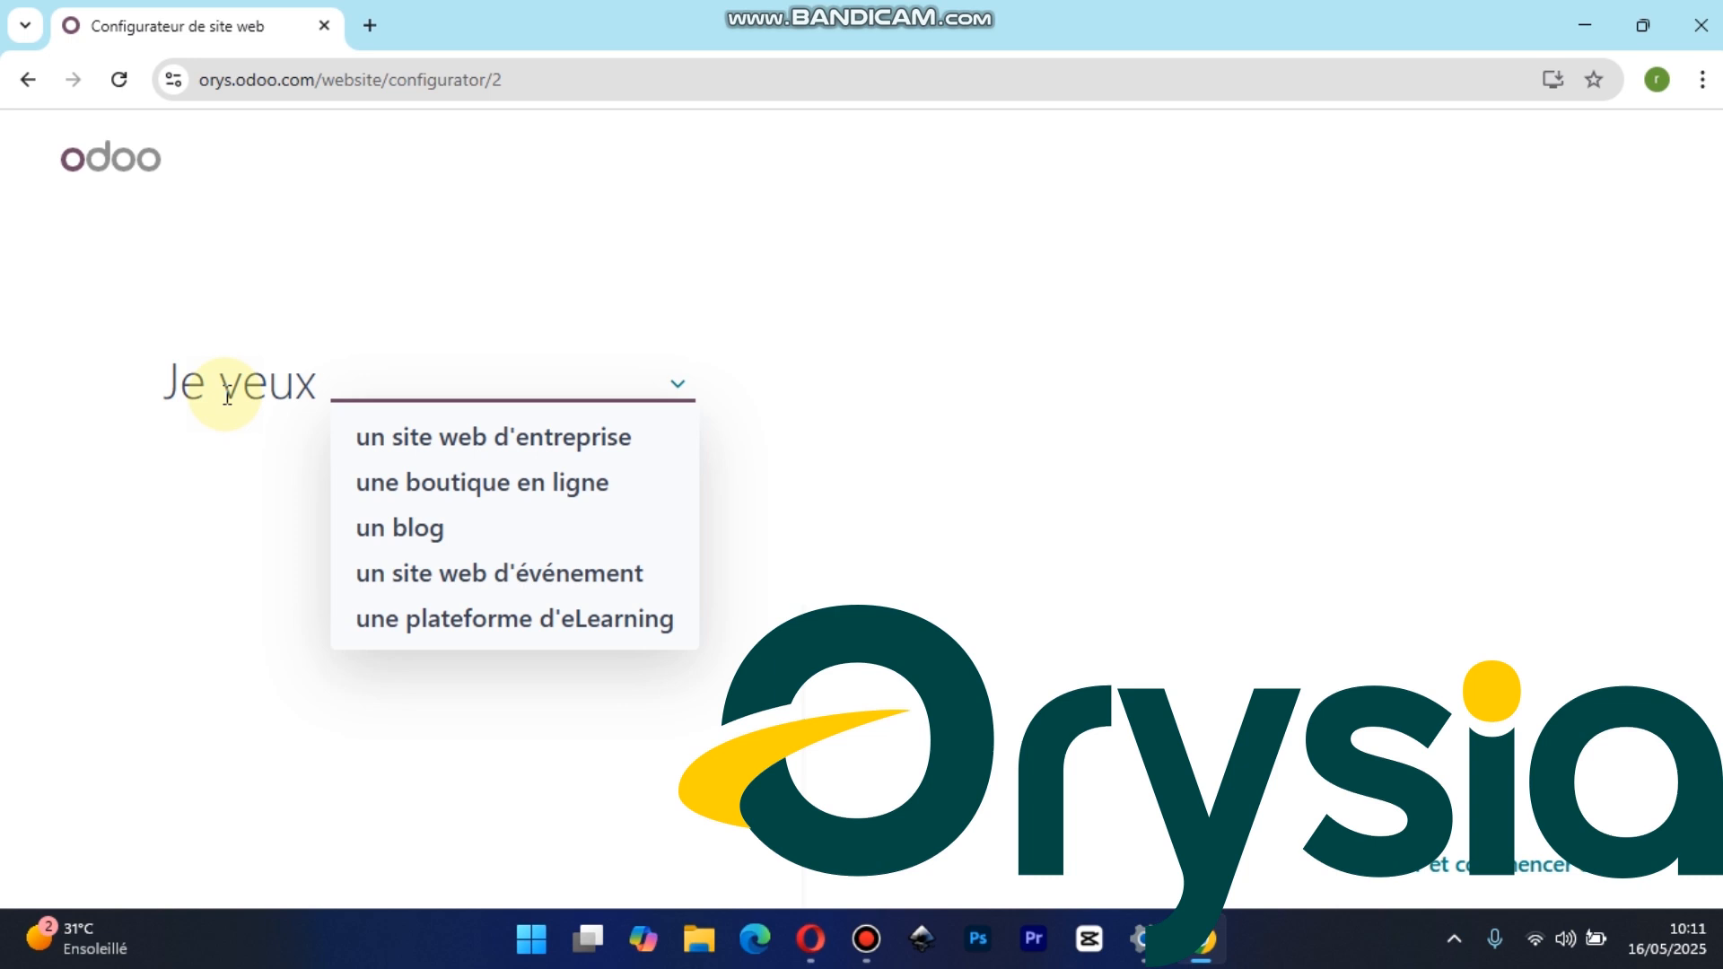
click(512, 438)
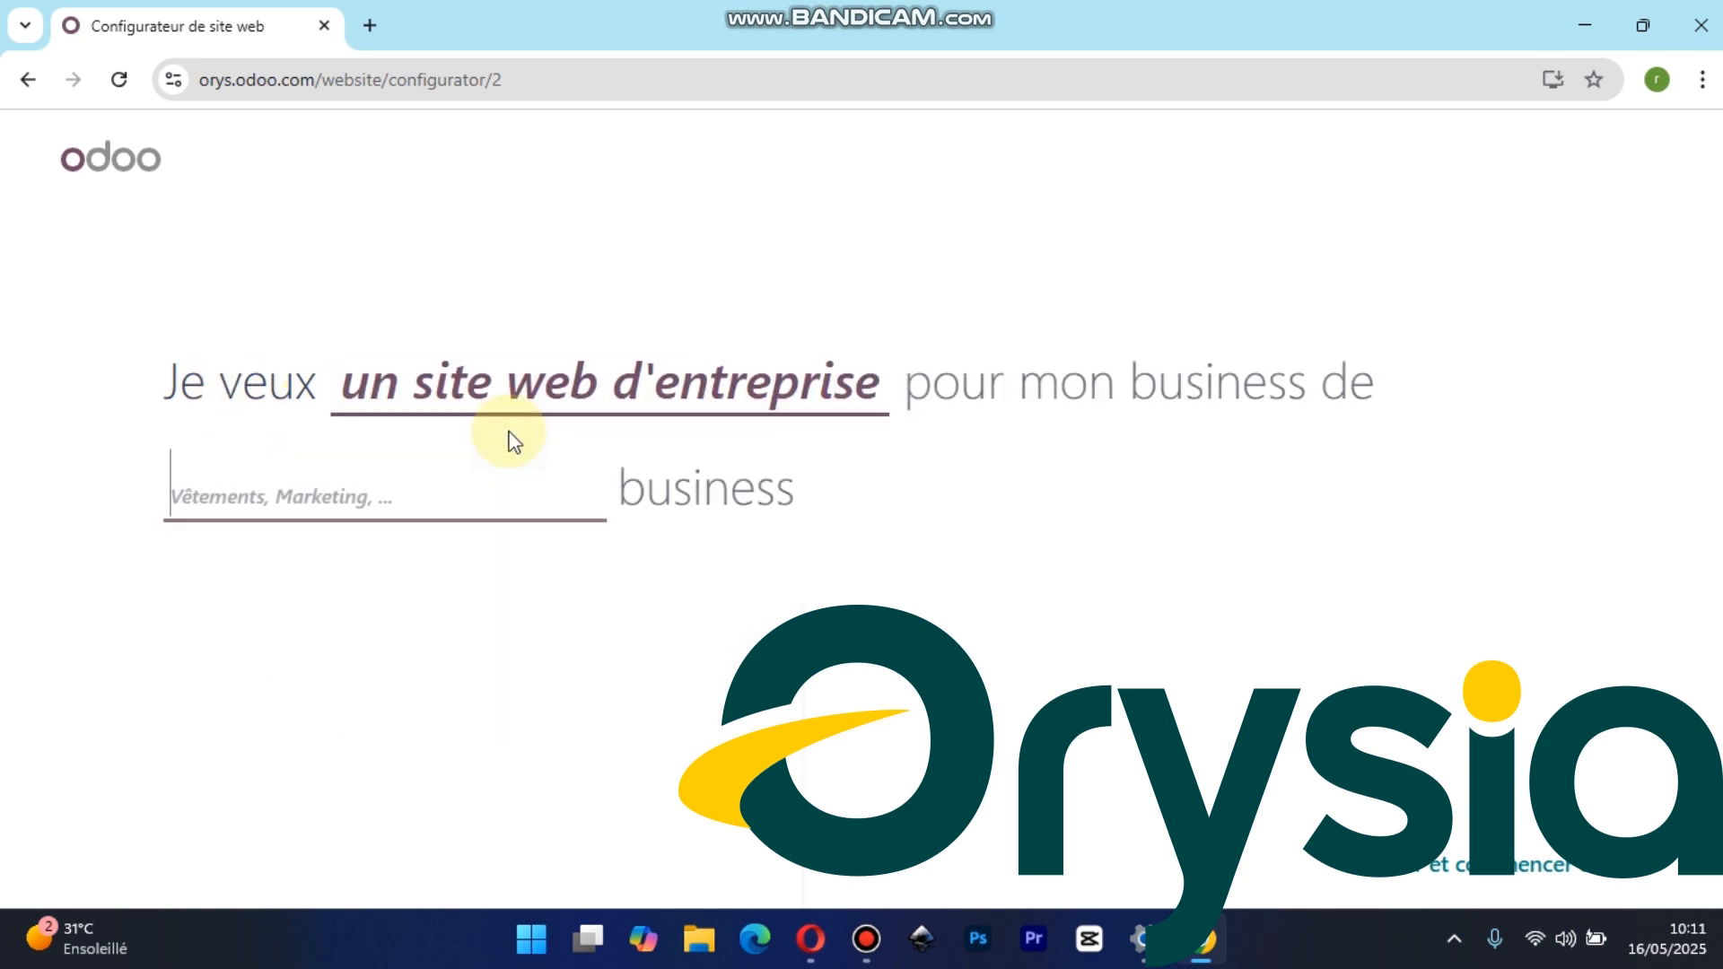
click(337, 502)
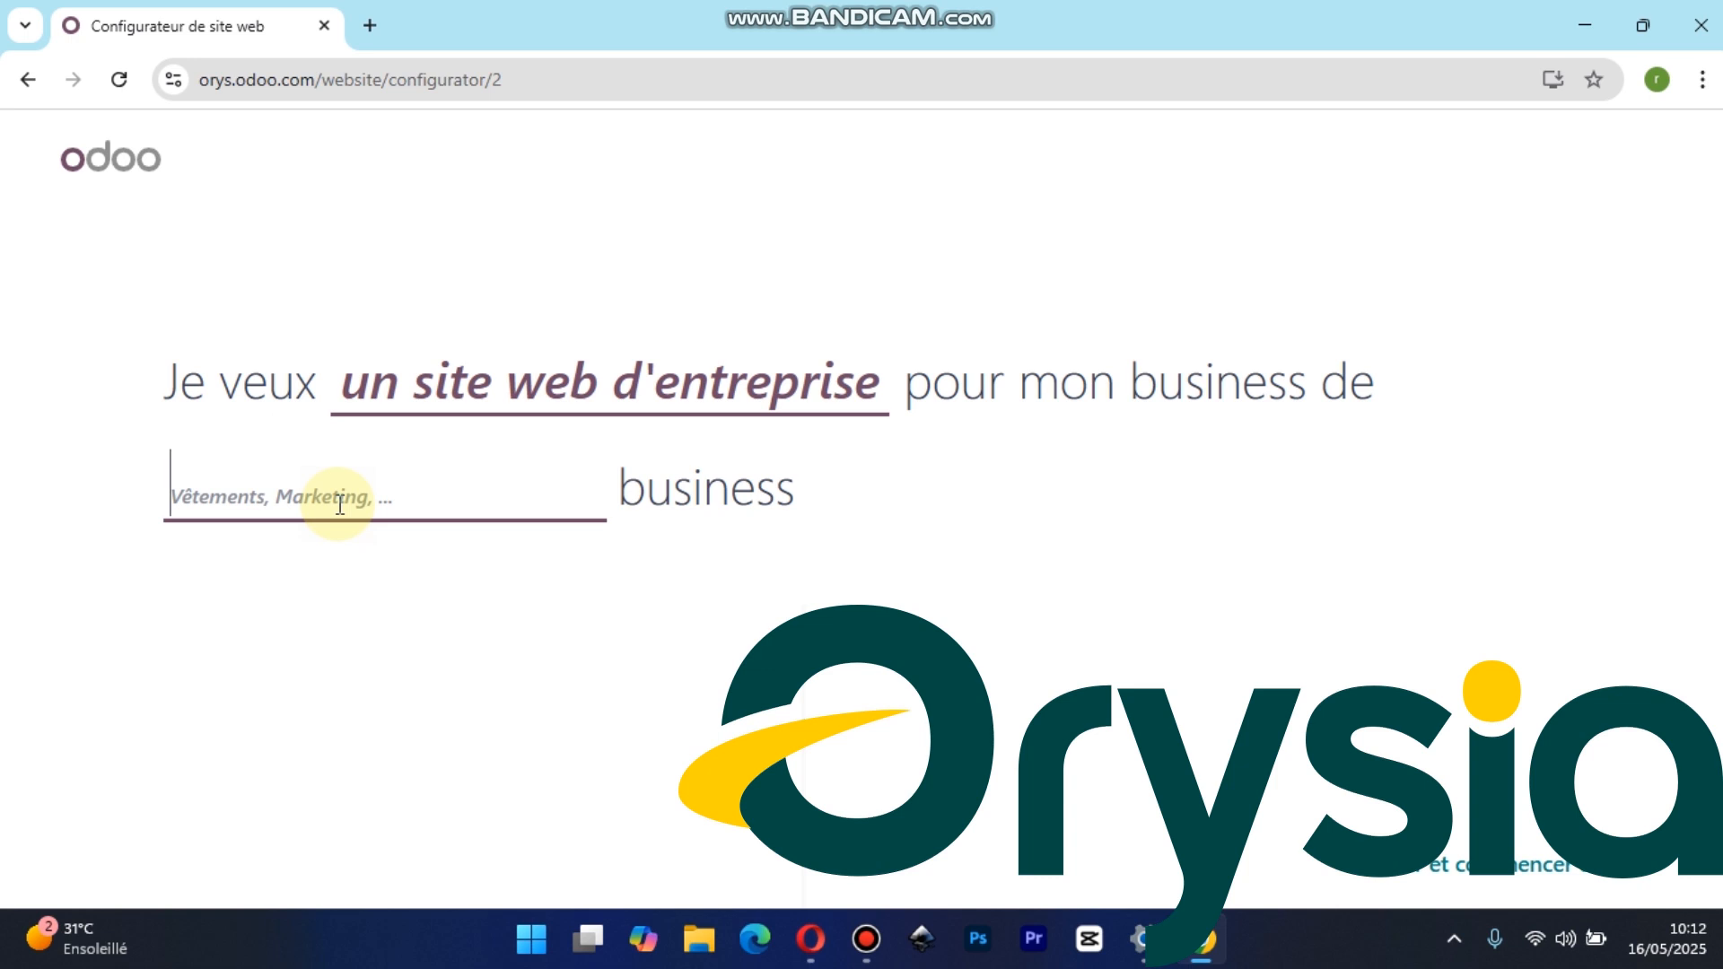
text(v)
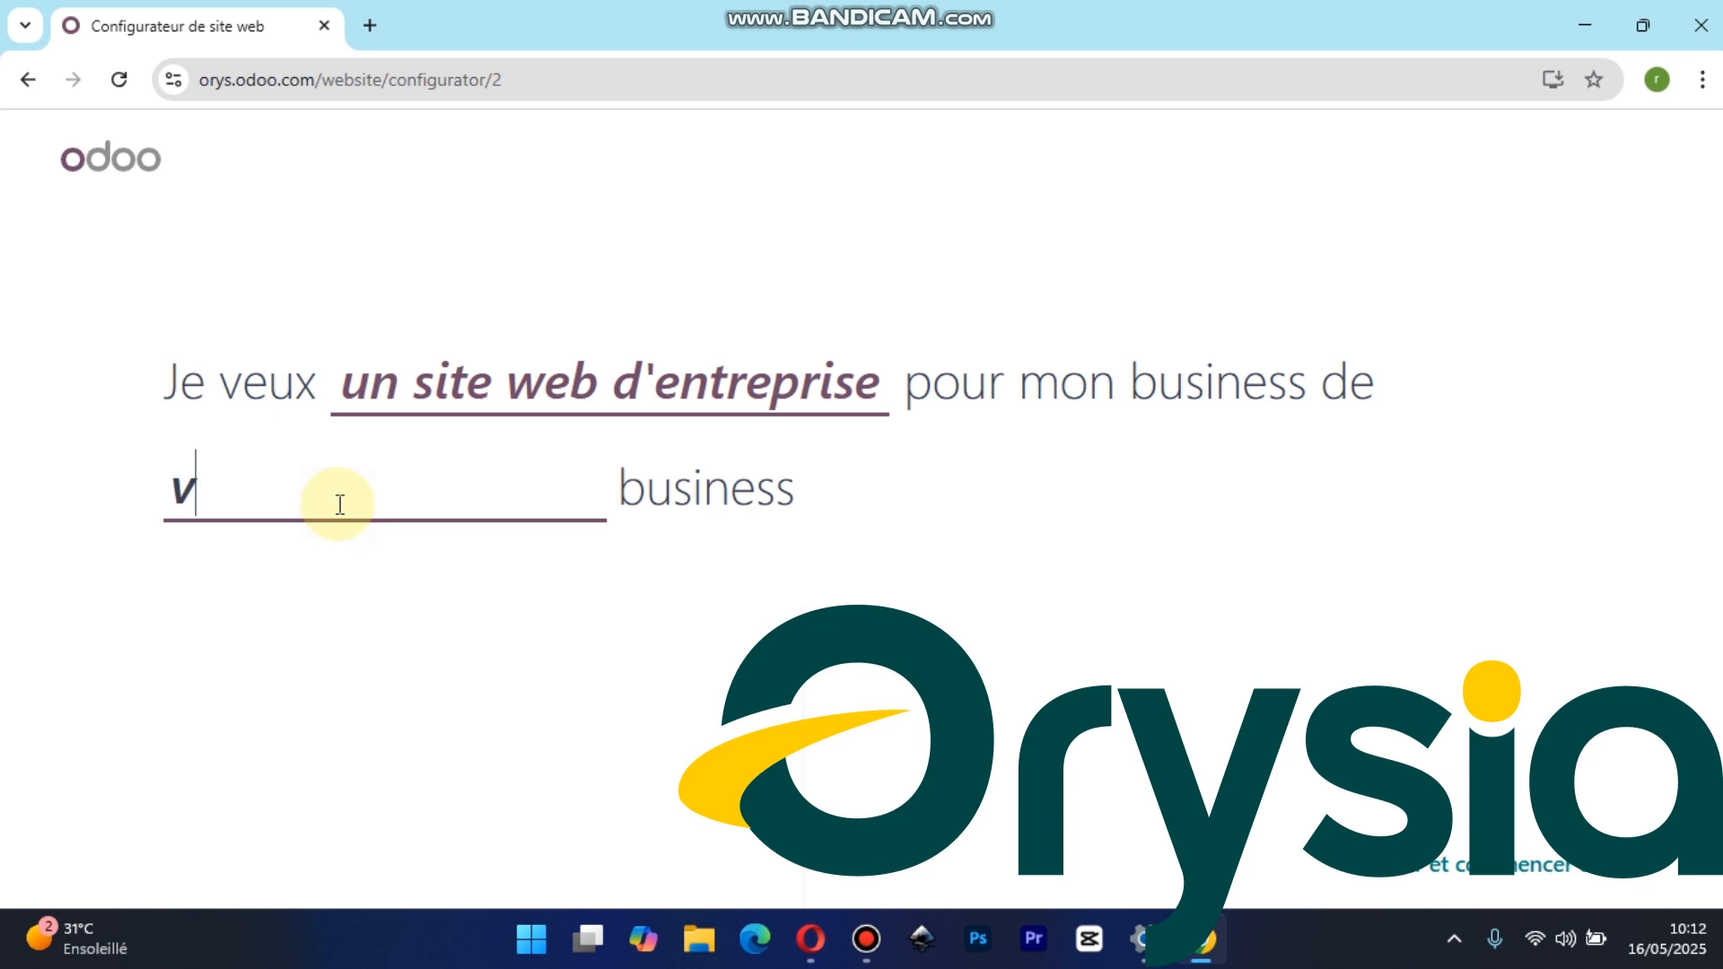
text(ente de voi)
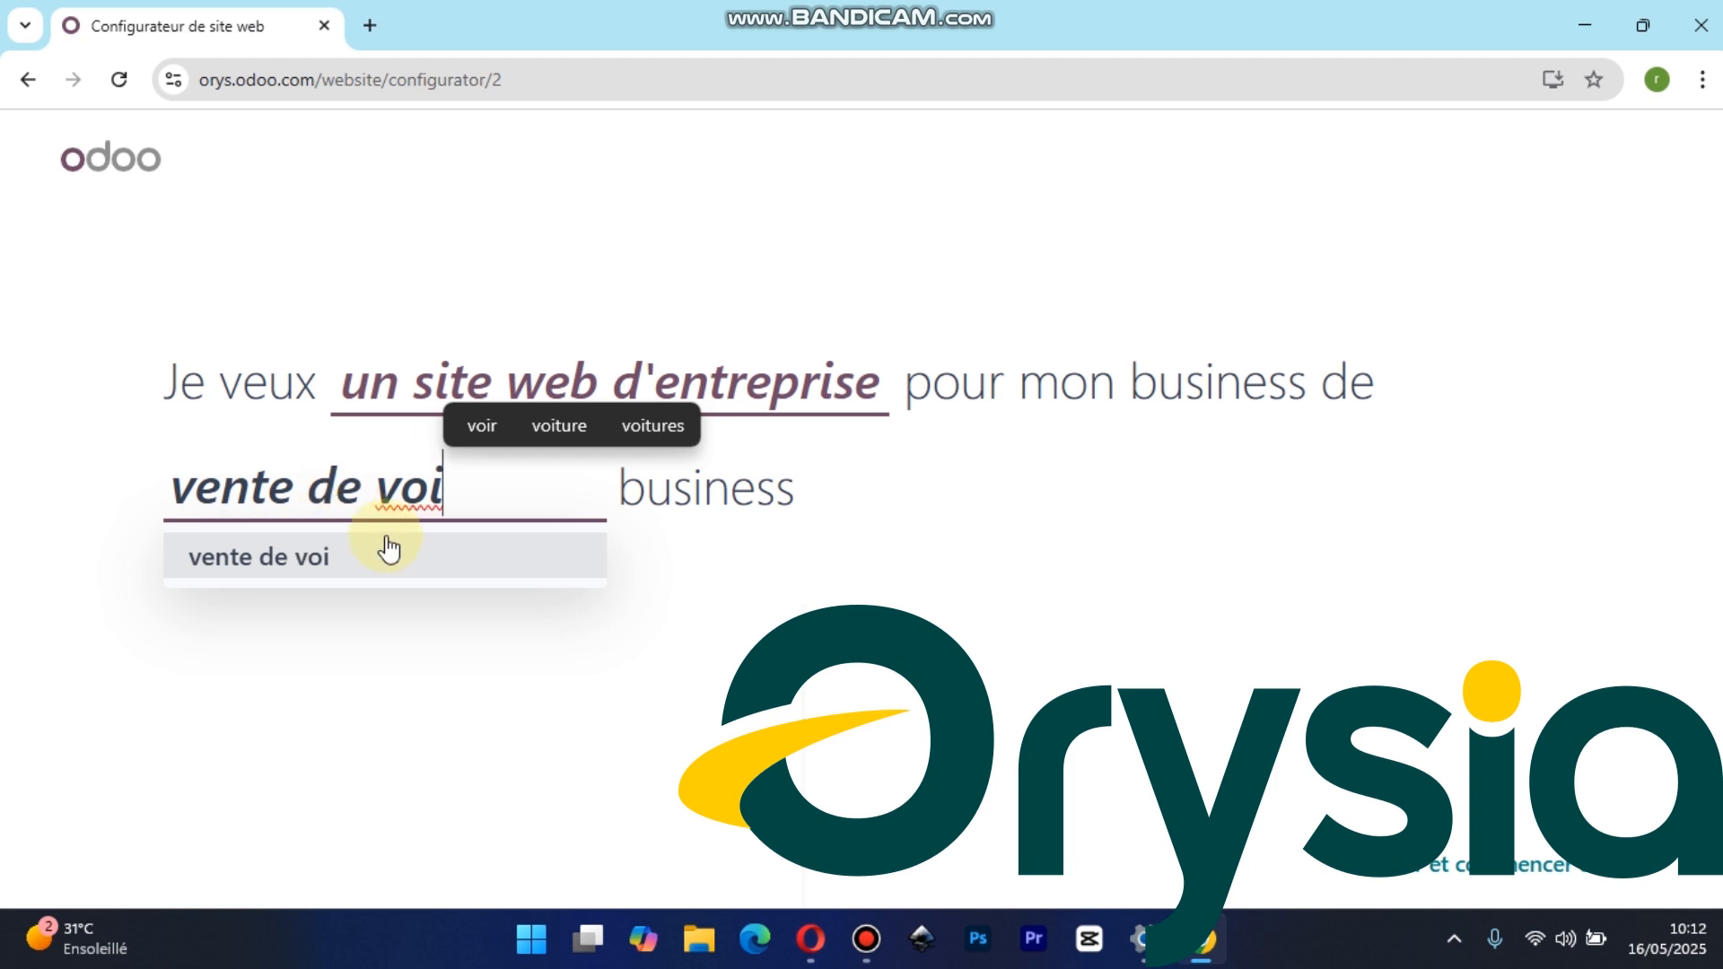
text(ture)
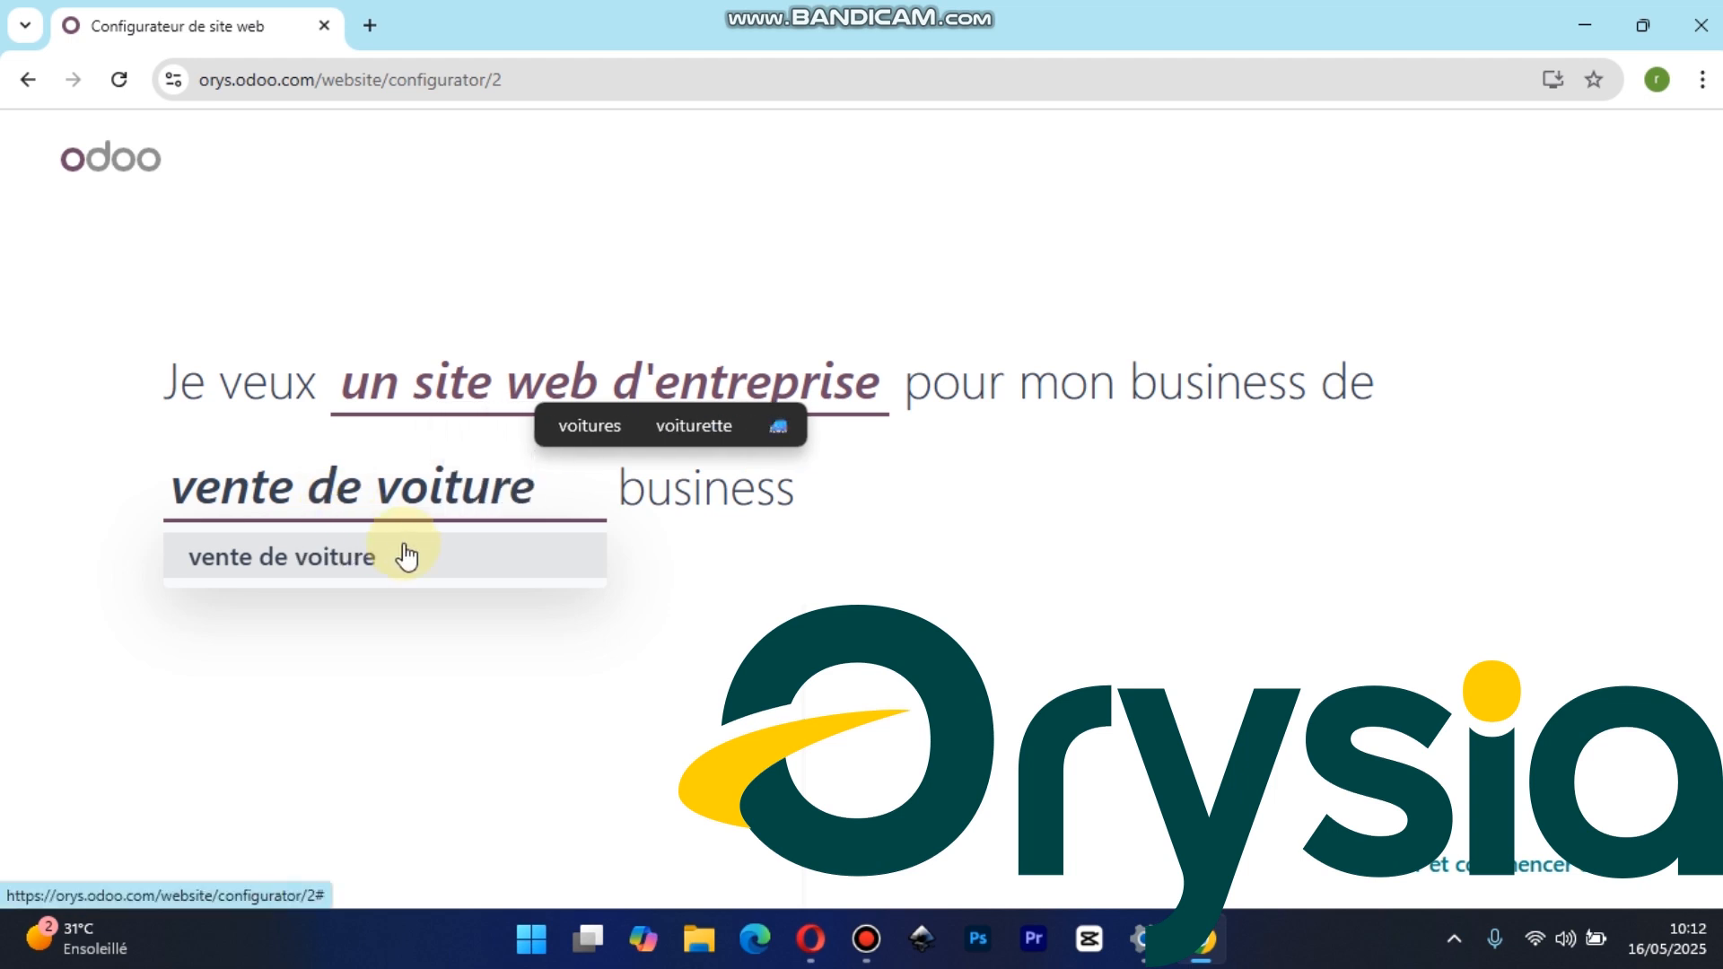
click(416, 567)
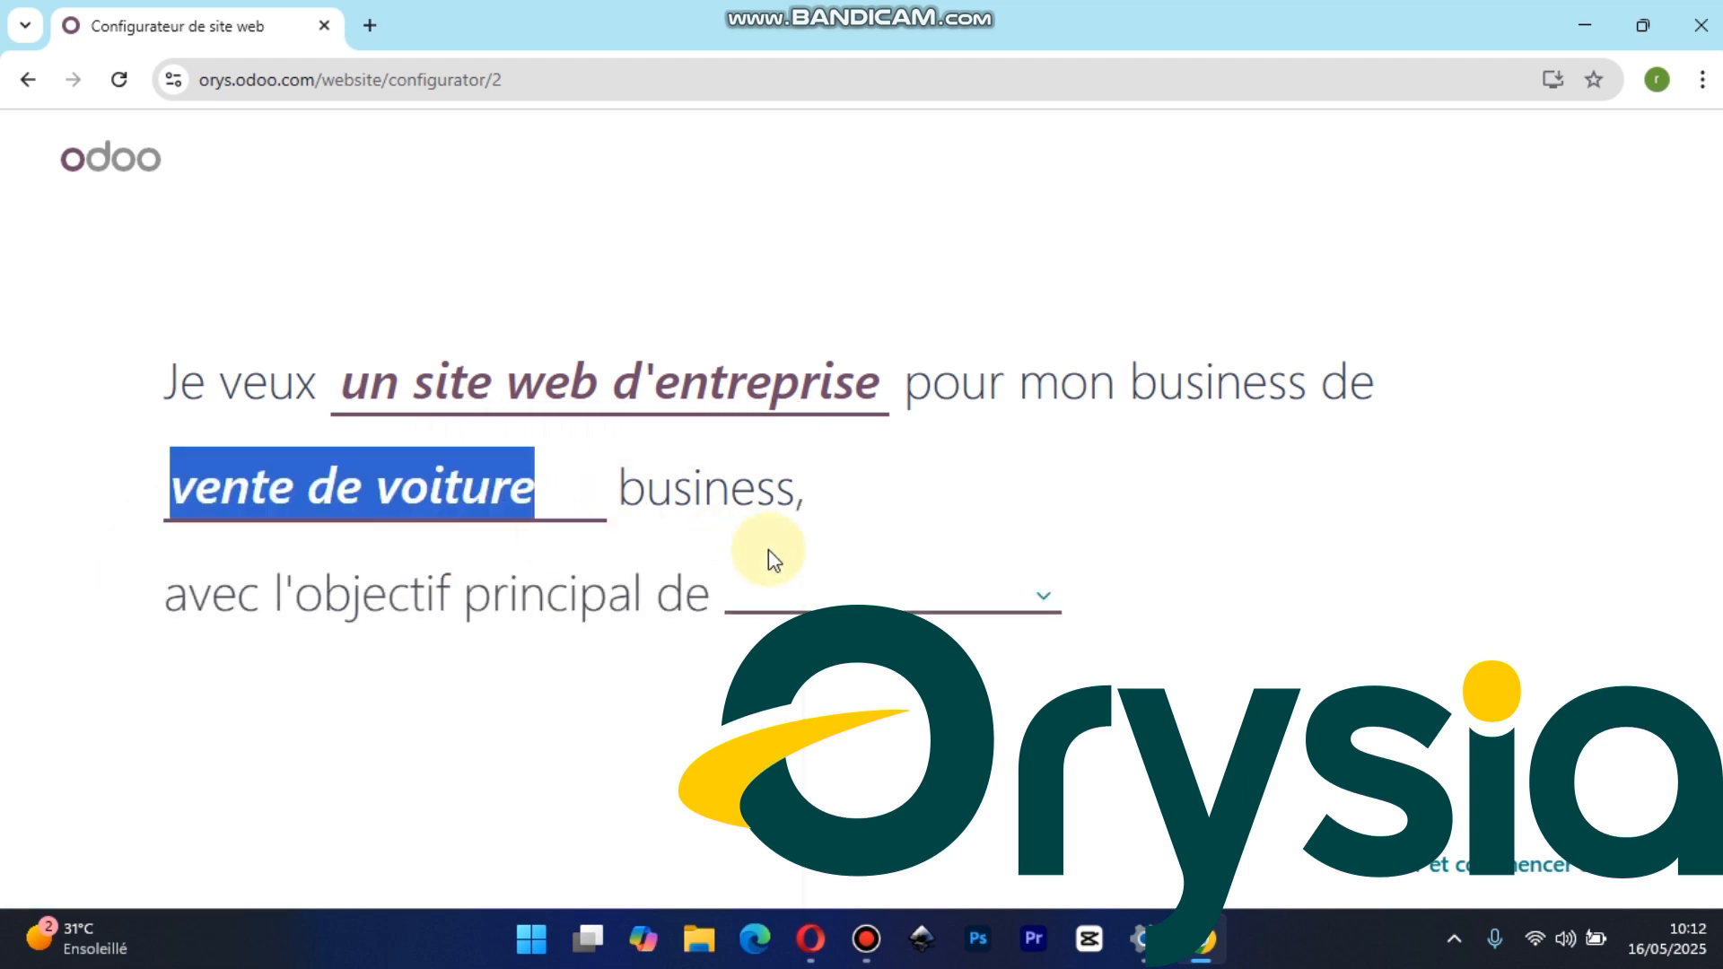
click(851, 597)
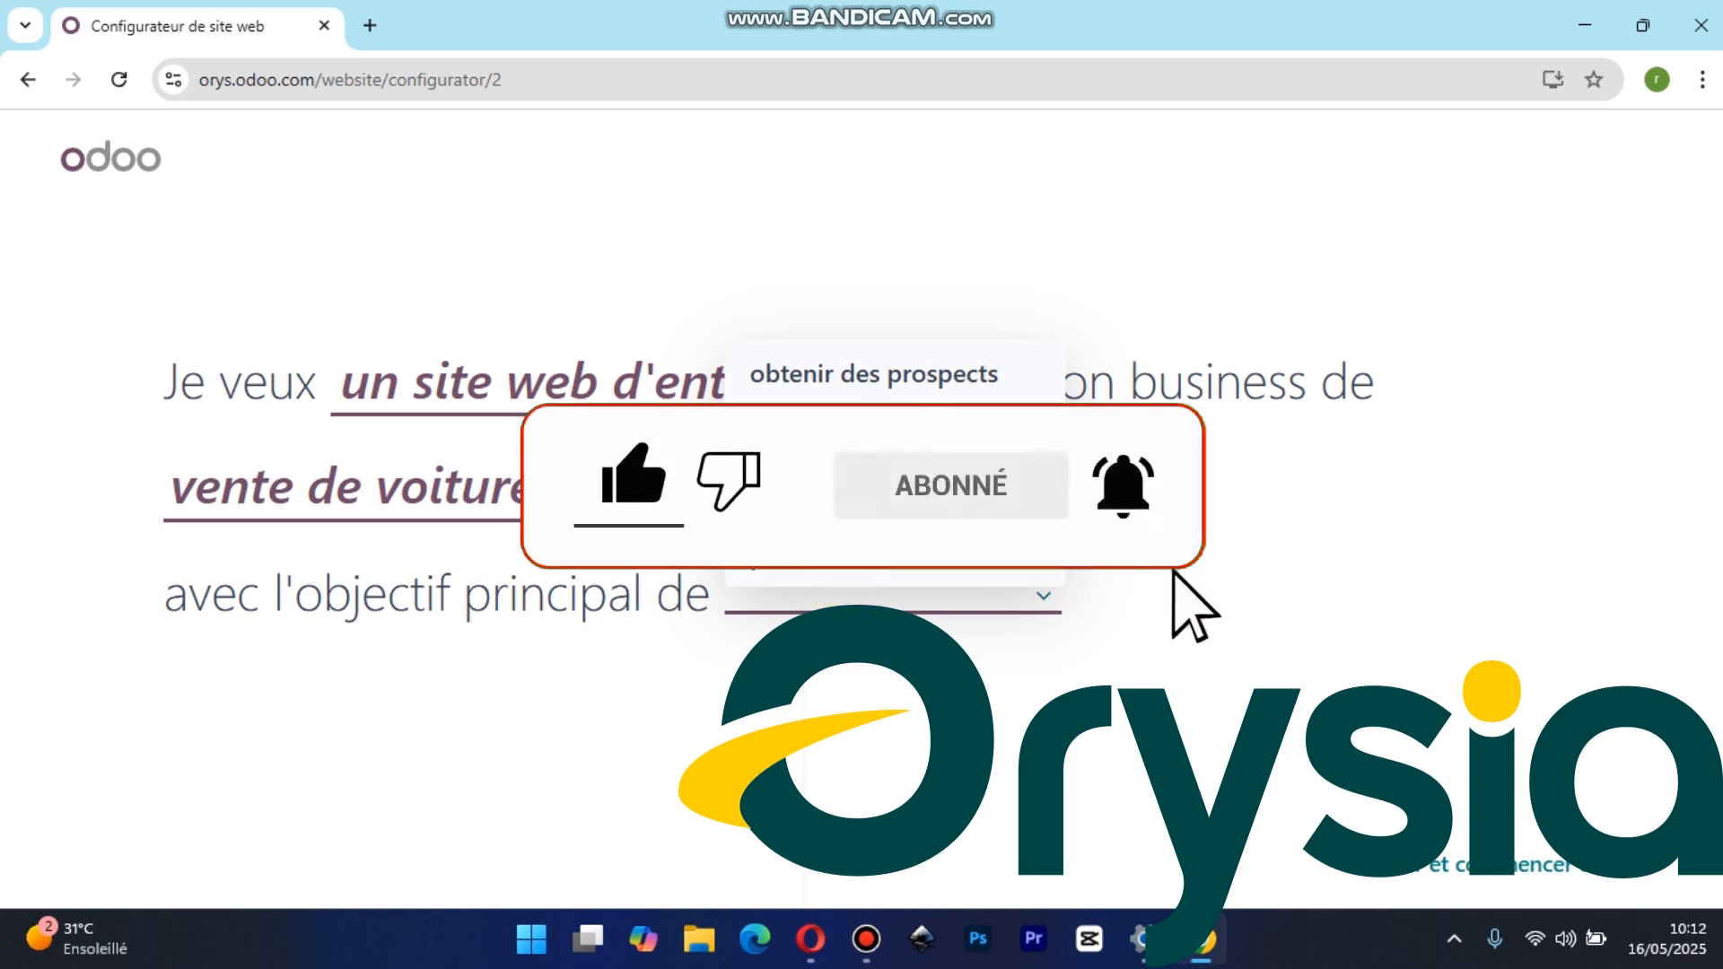
click(900, 467)
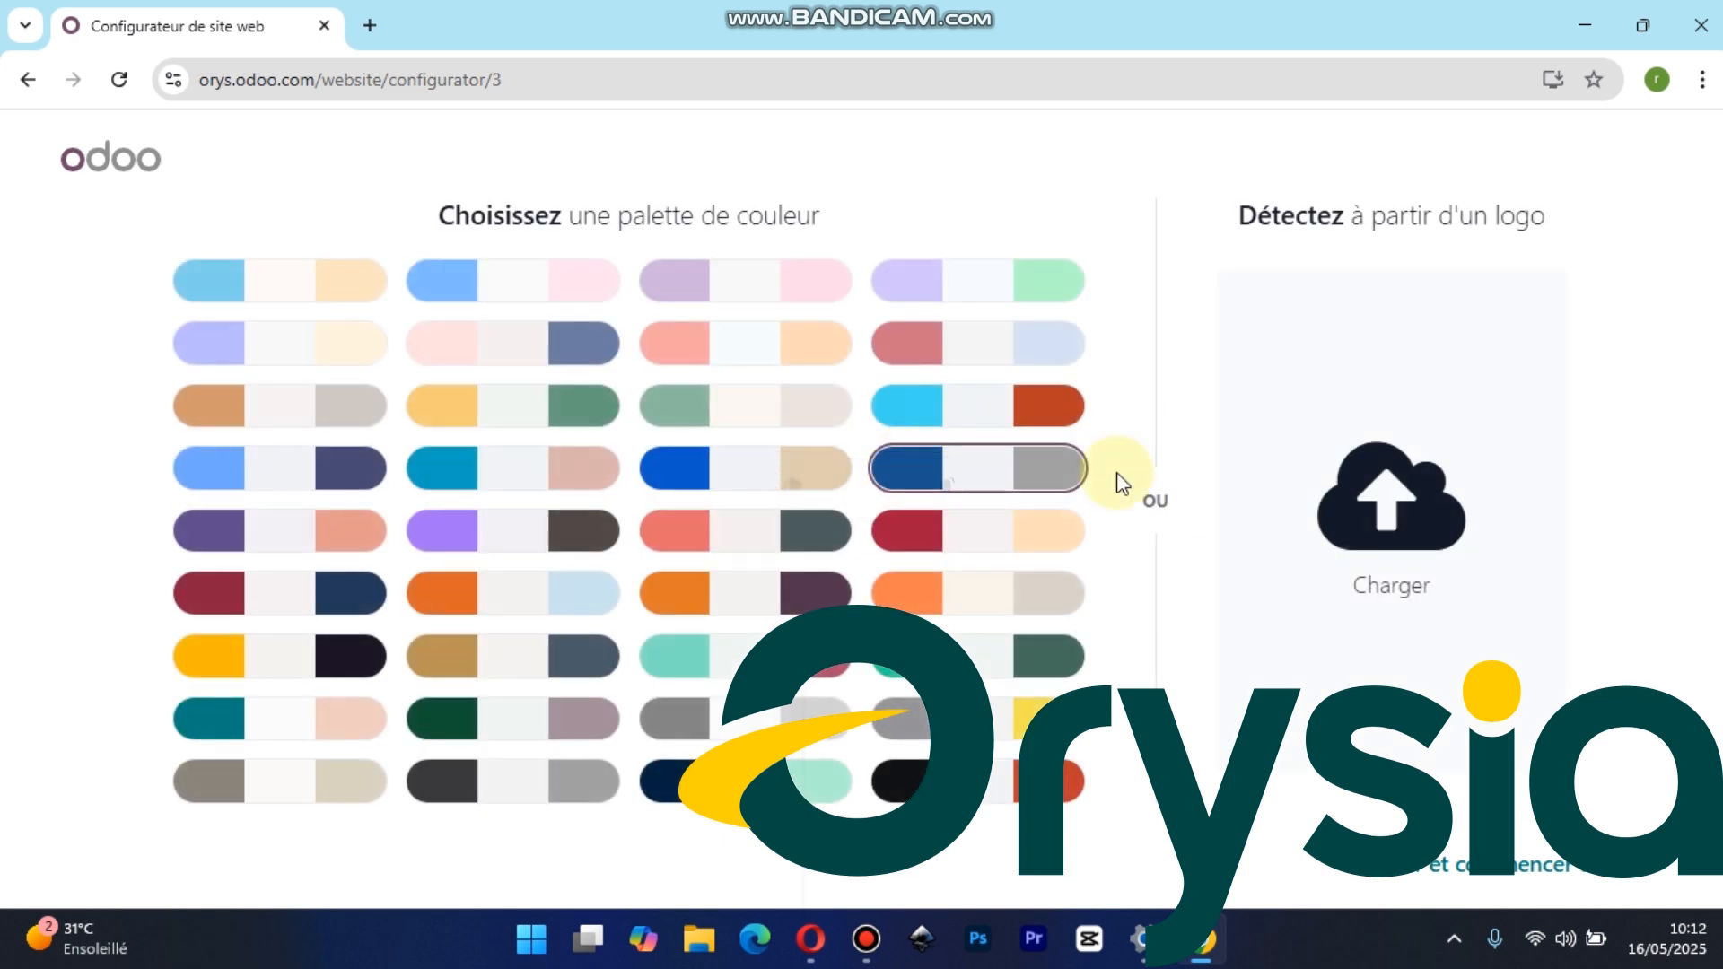
Upload the "Log" image from the pinned Orysia folder as the logo and continue with the color palette detected from it
click(1362, 518)
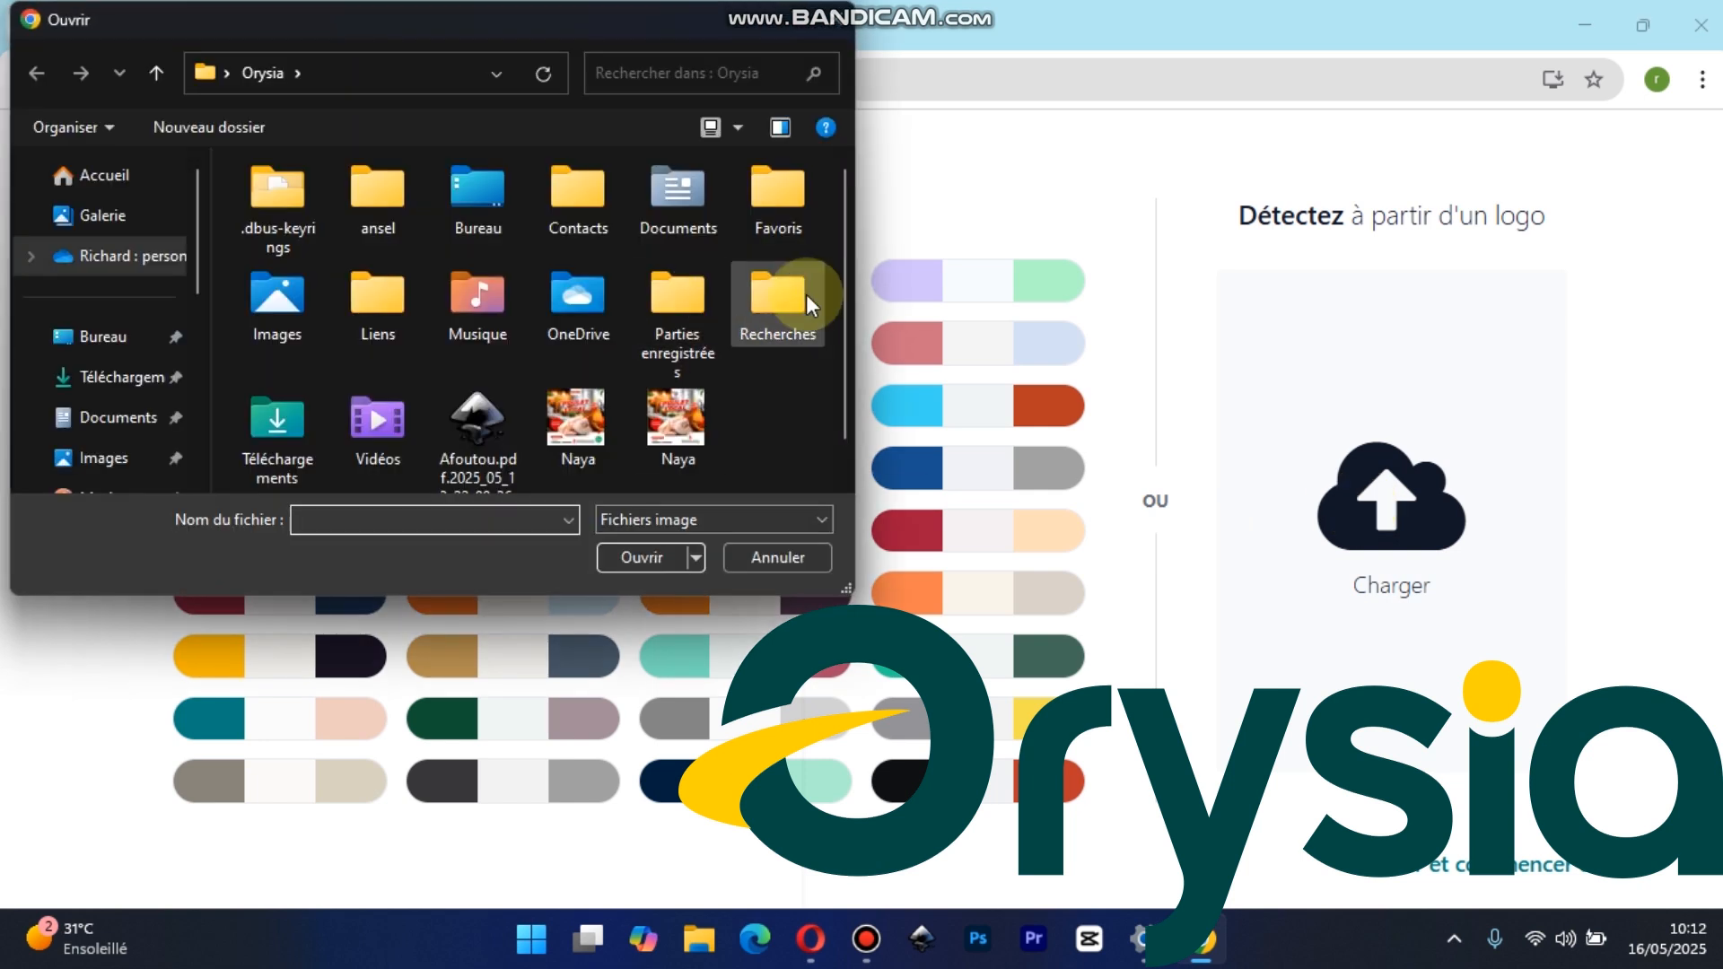
drag(849, 322, 849, 352)
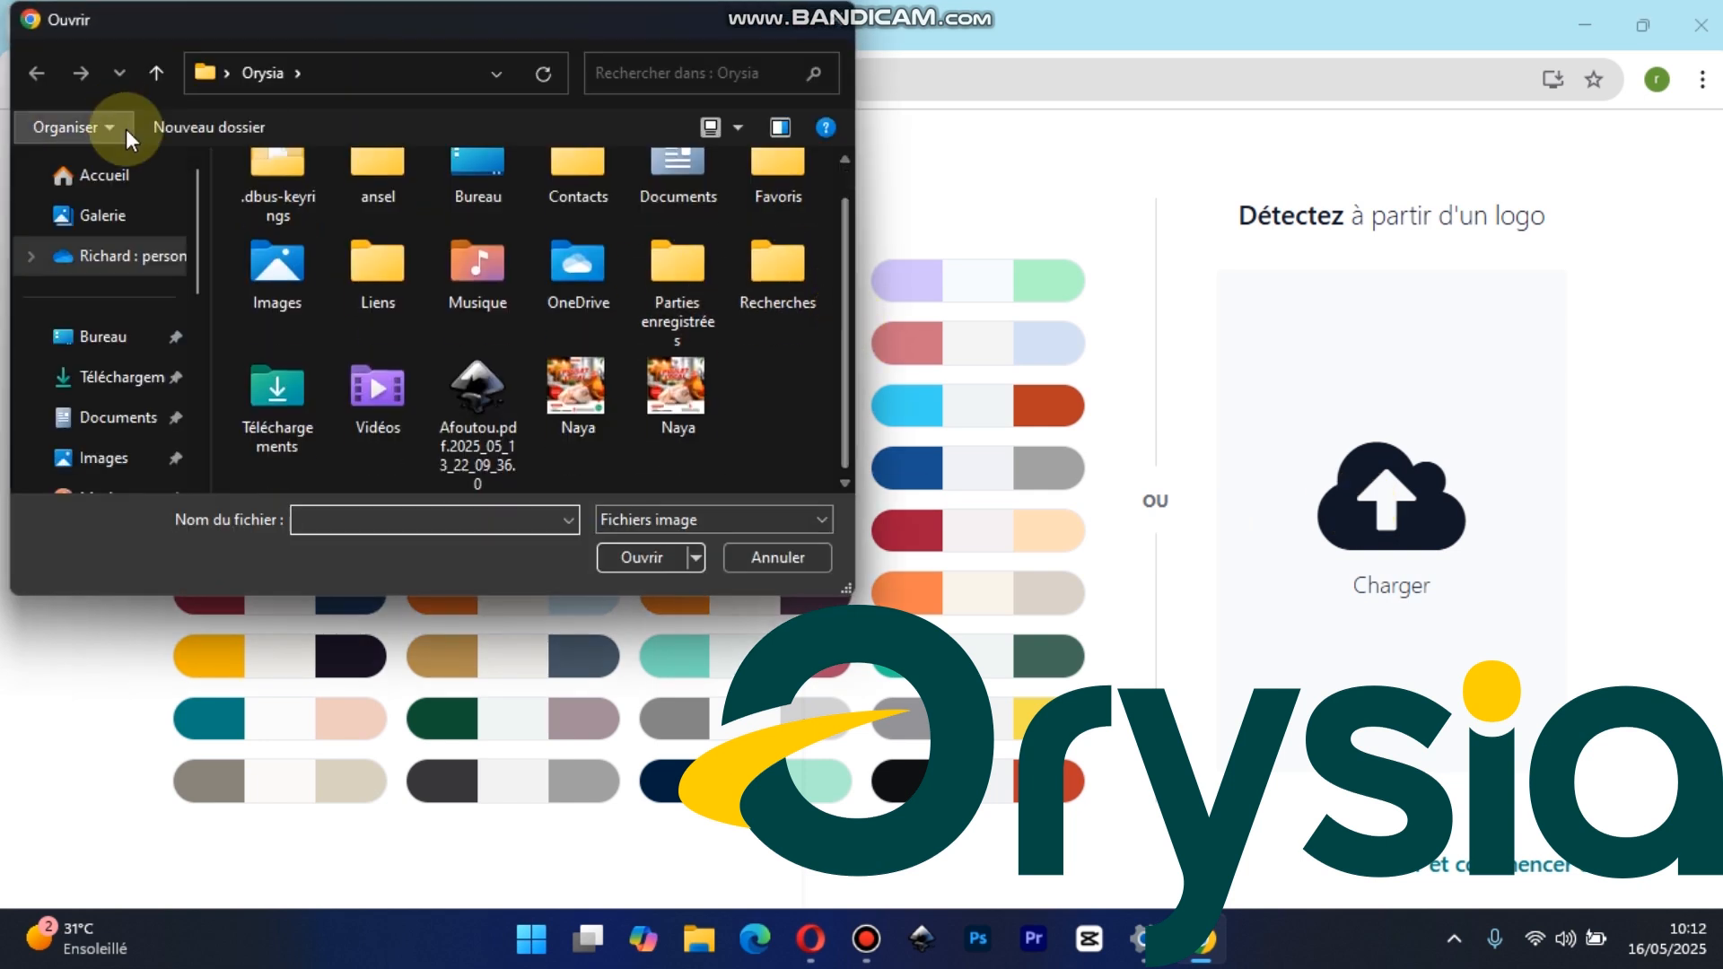
drag(198, 241, 202, 367)
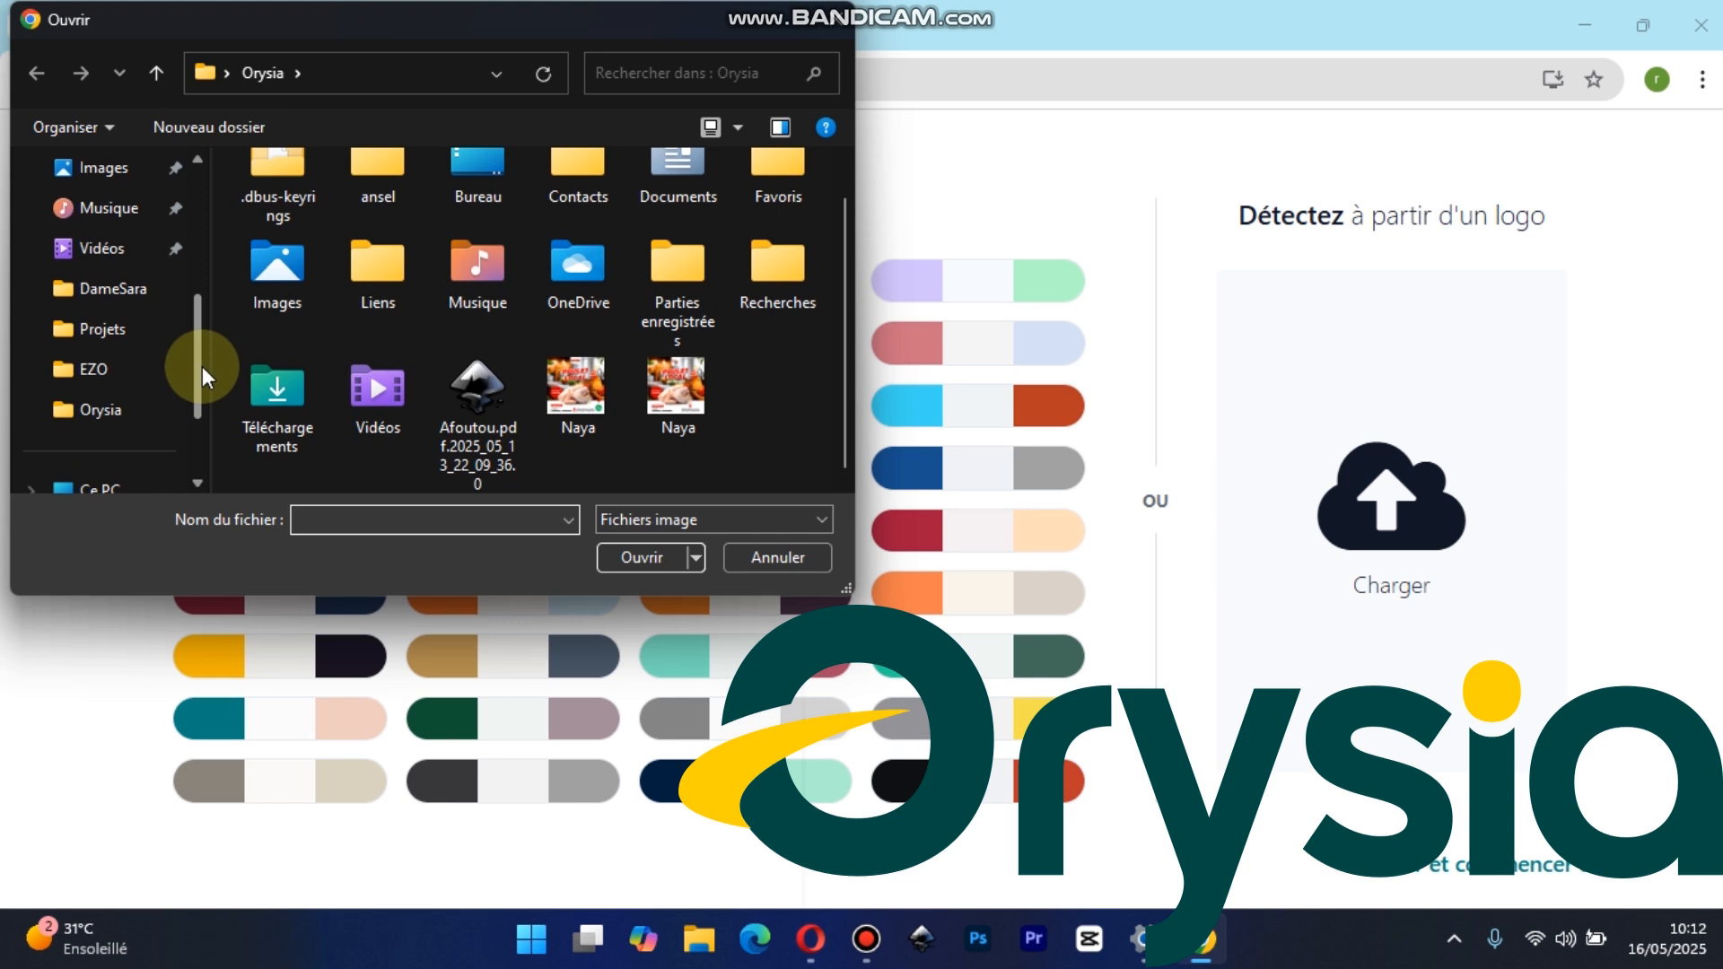
click(94, 414)
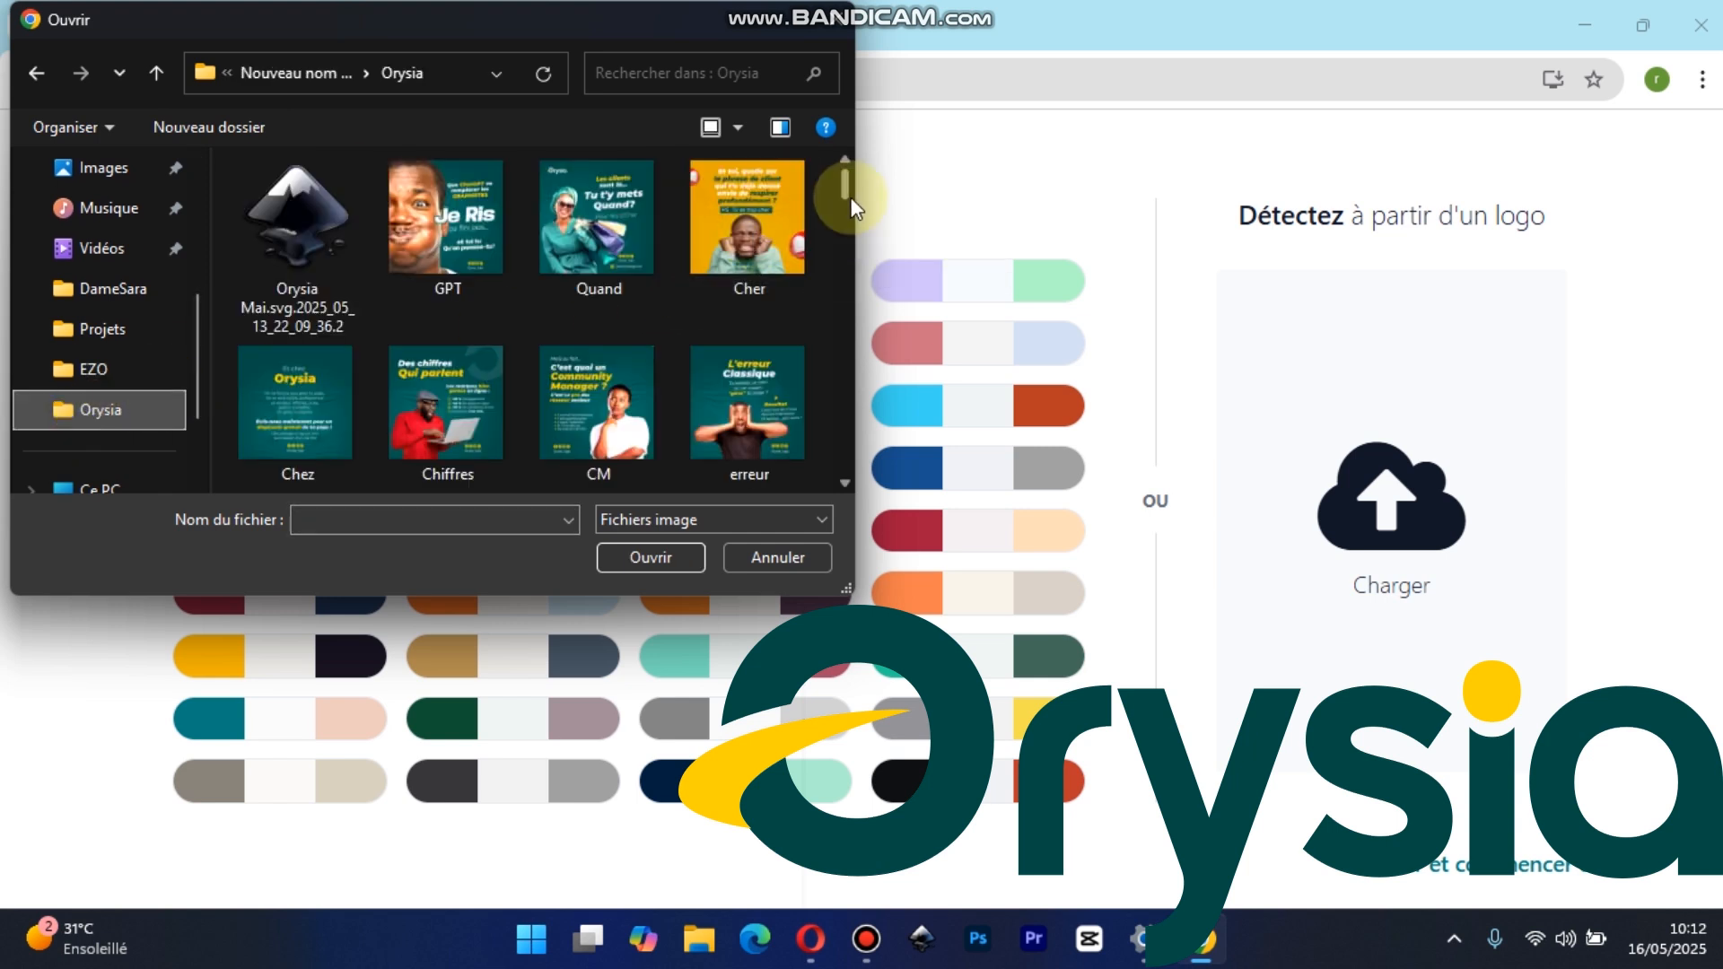
drag(847, 197, 863, 268)
click(617, 283)
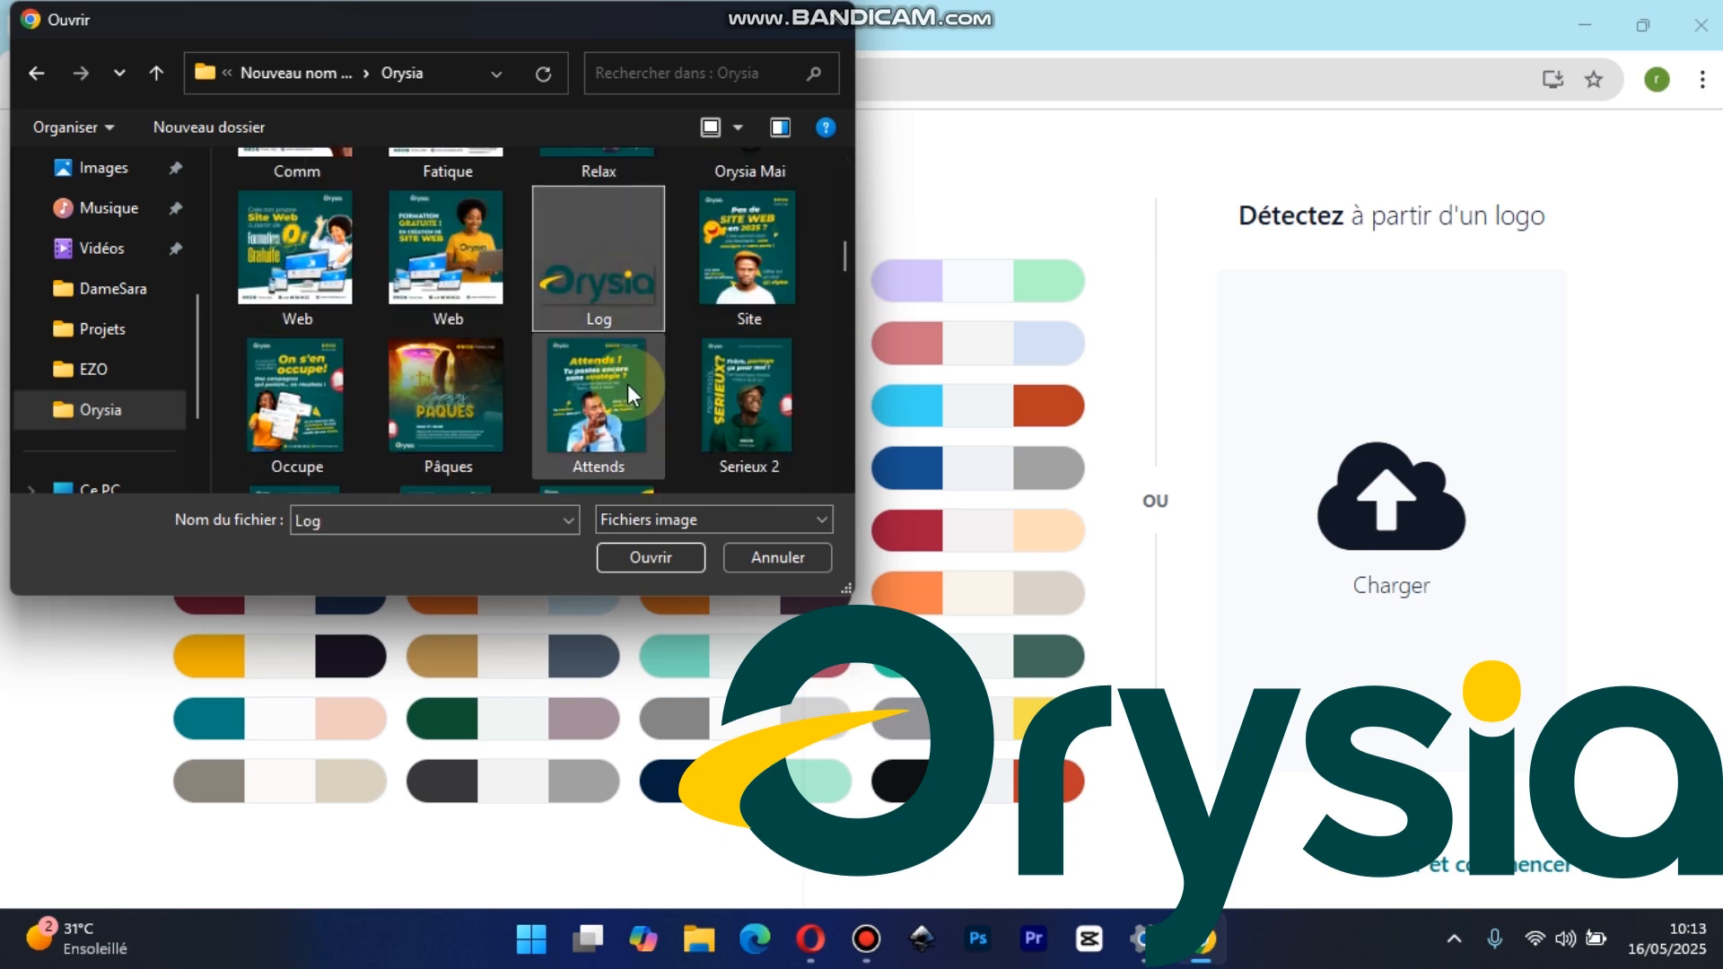
click(645, 556)
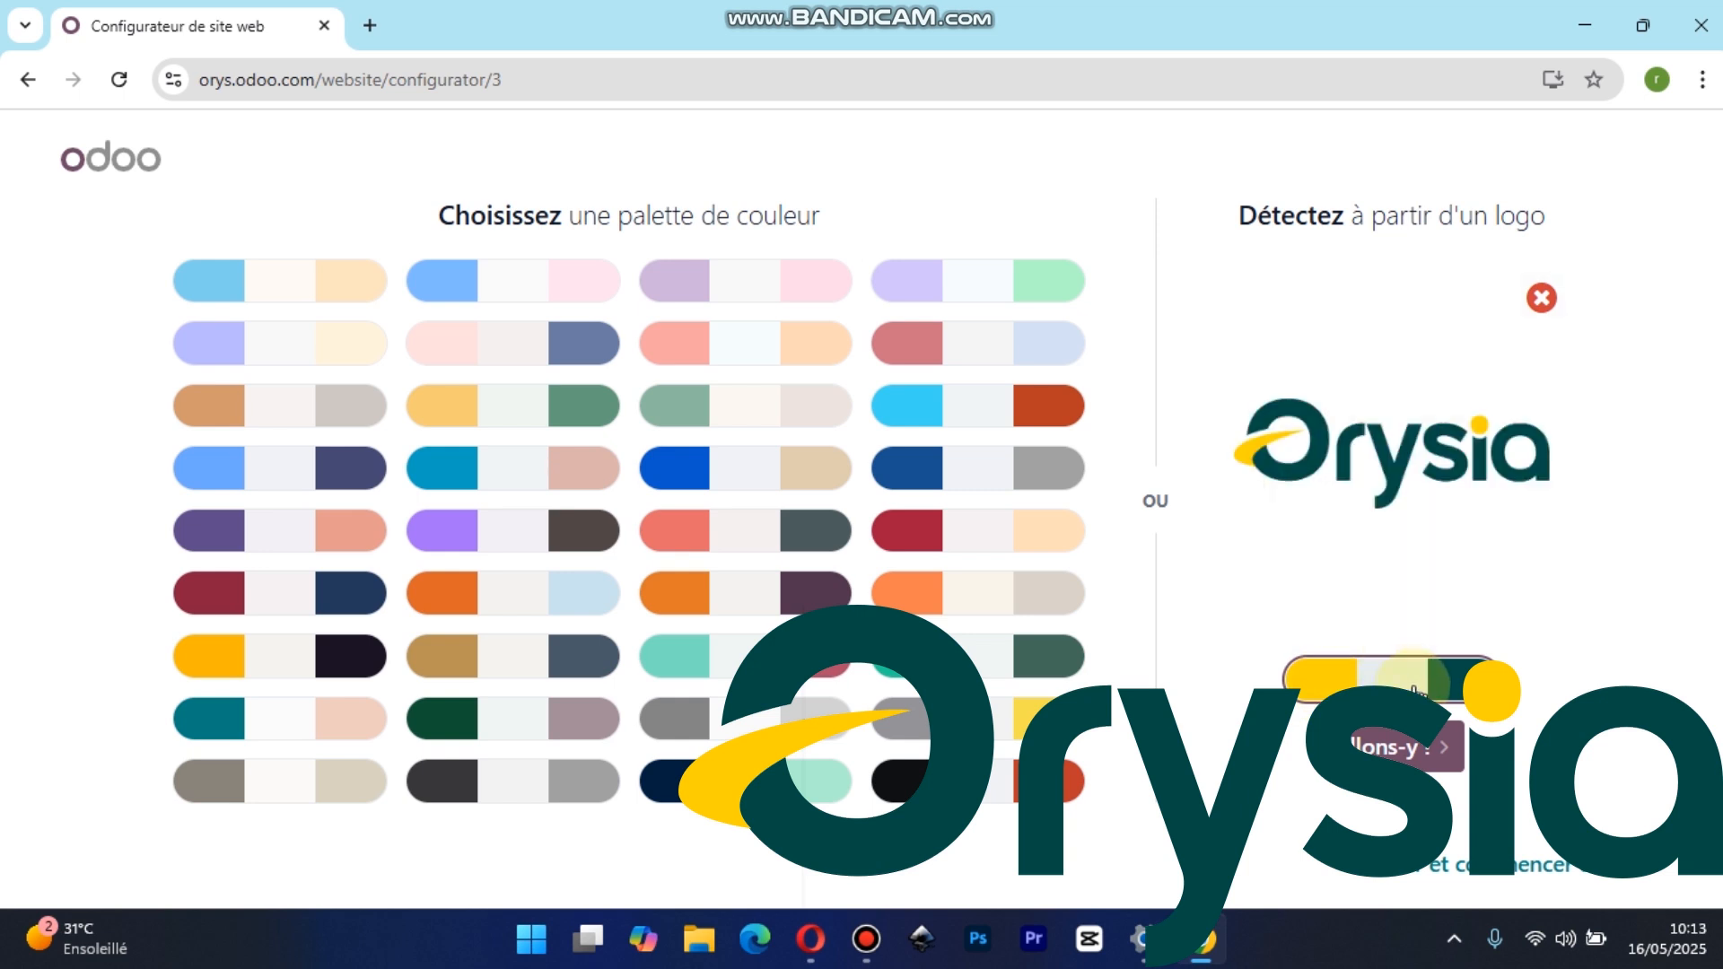
click(1405, 750)
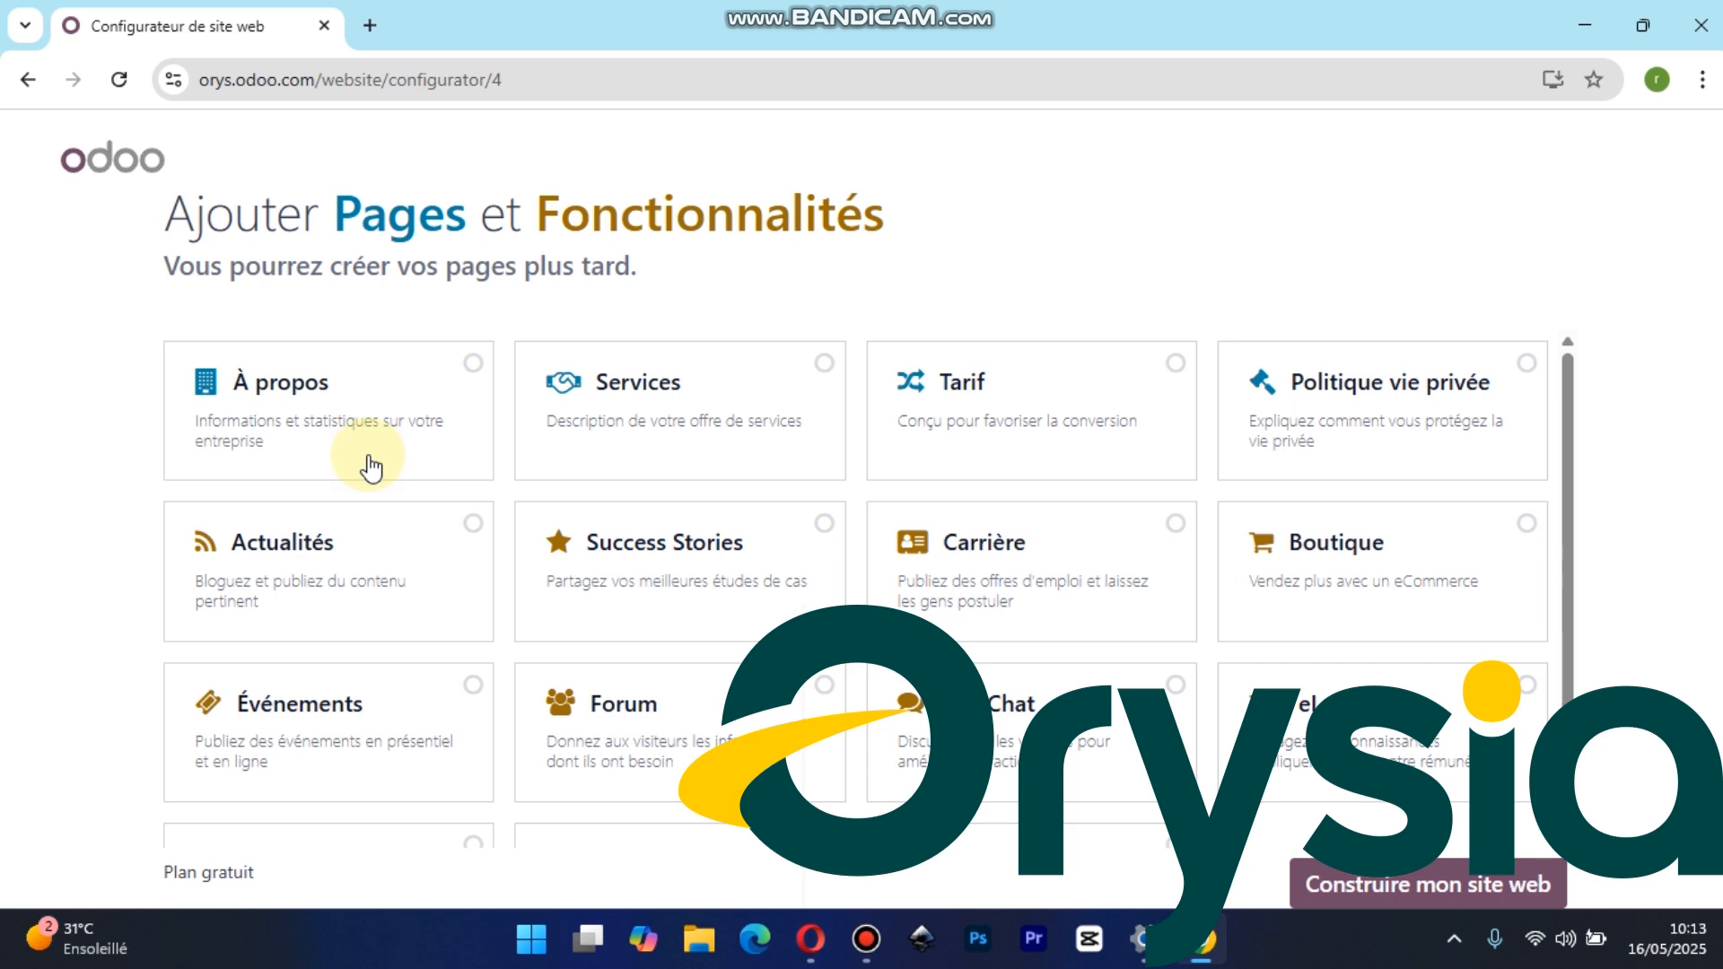
Select À propos, Services, Tarif, Boutique and Événements as the website's pages and features
click(470, 366)
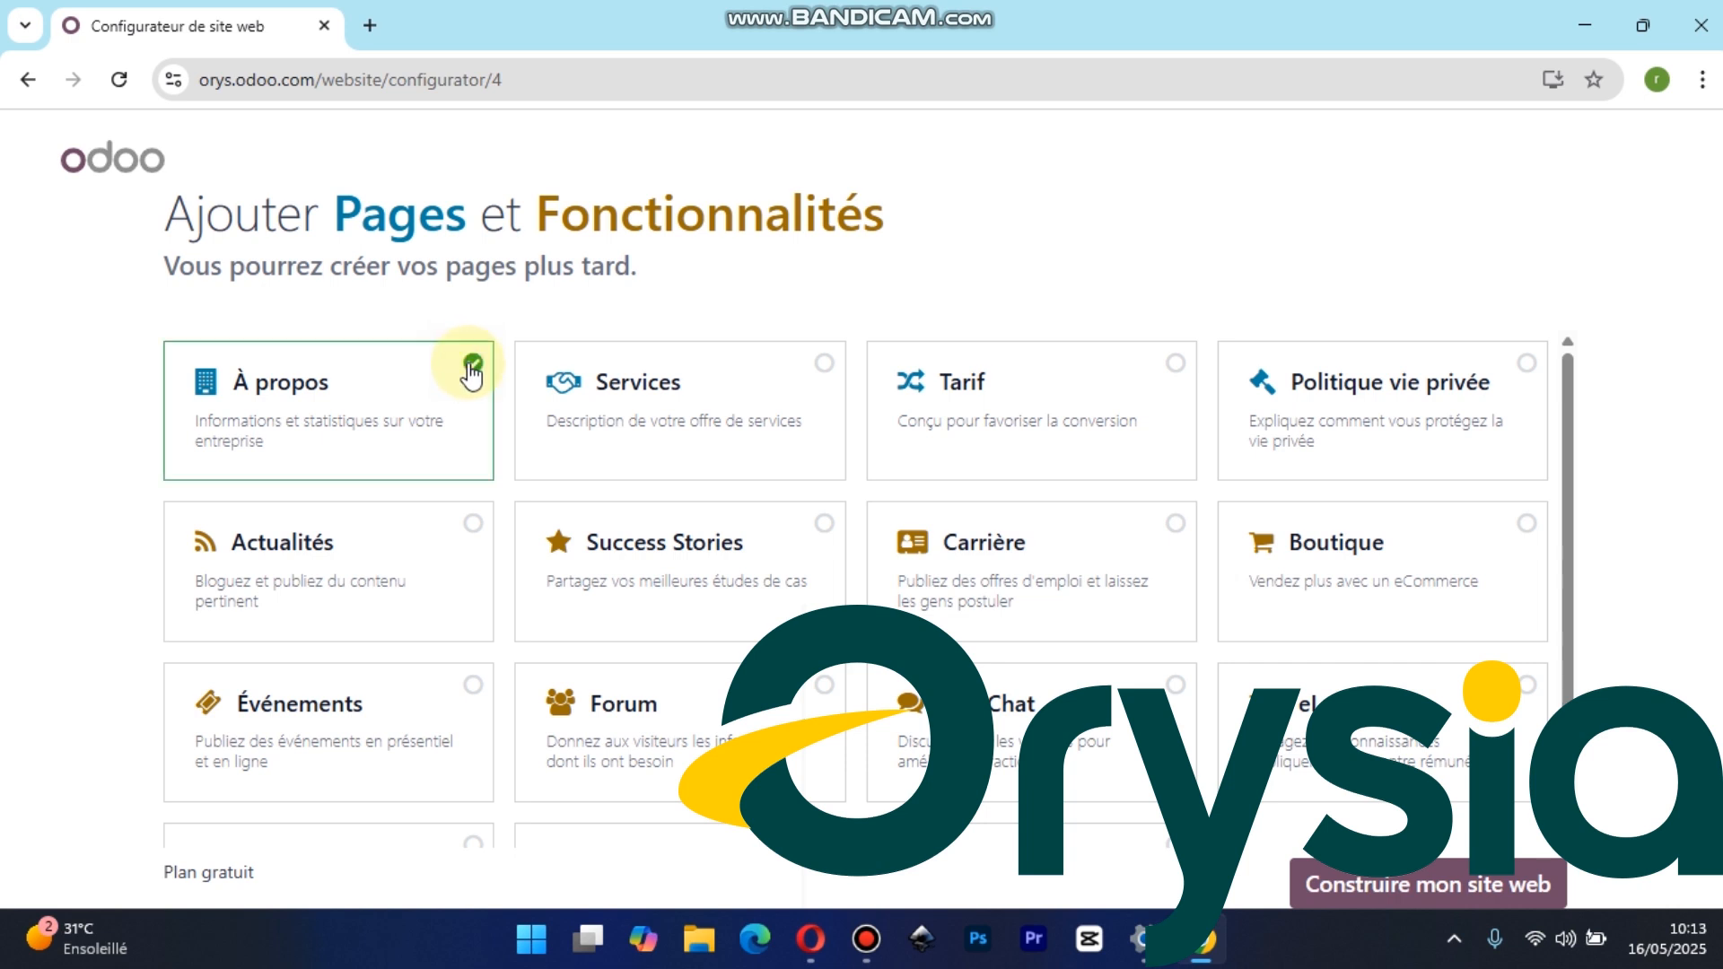
click(822, 370)
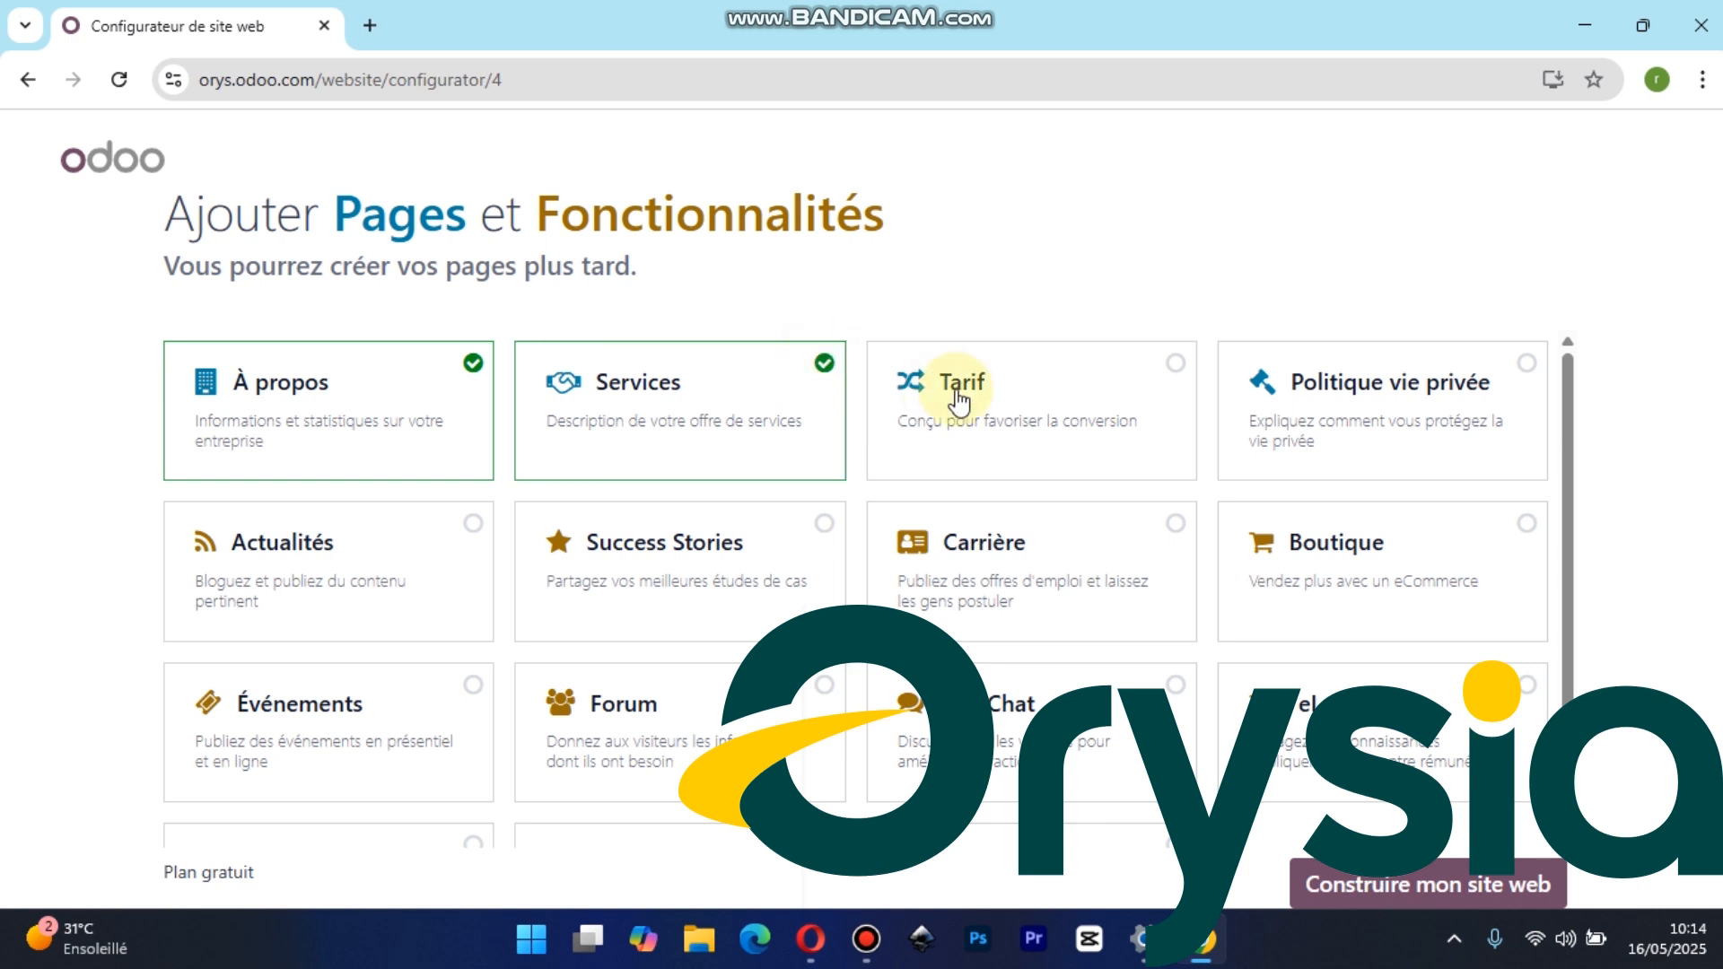
click(1176, 368)
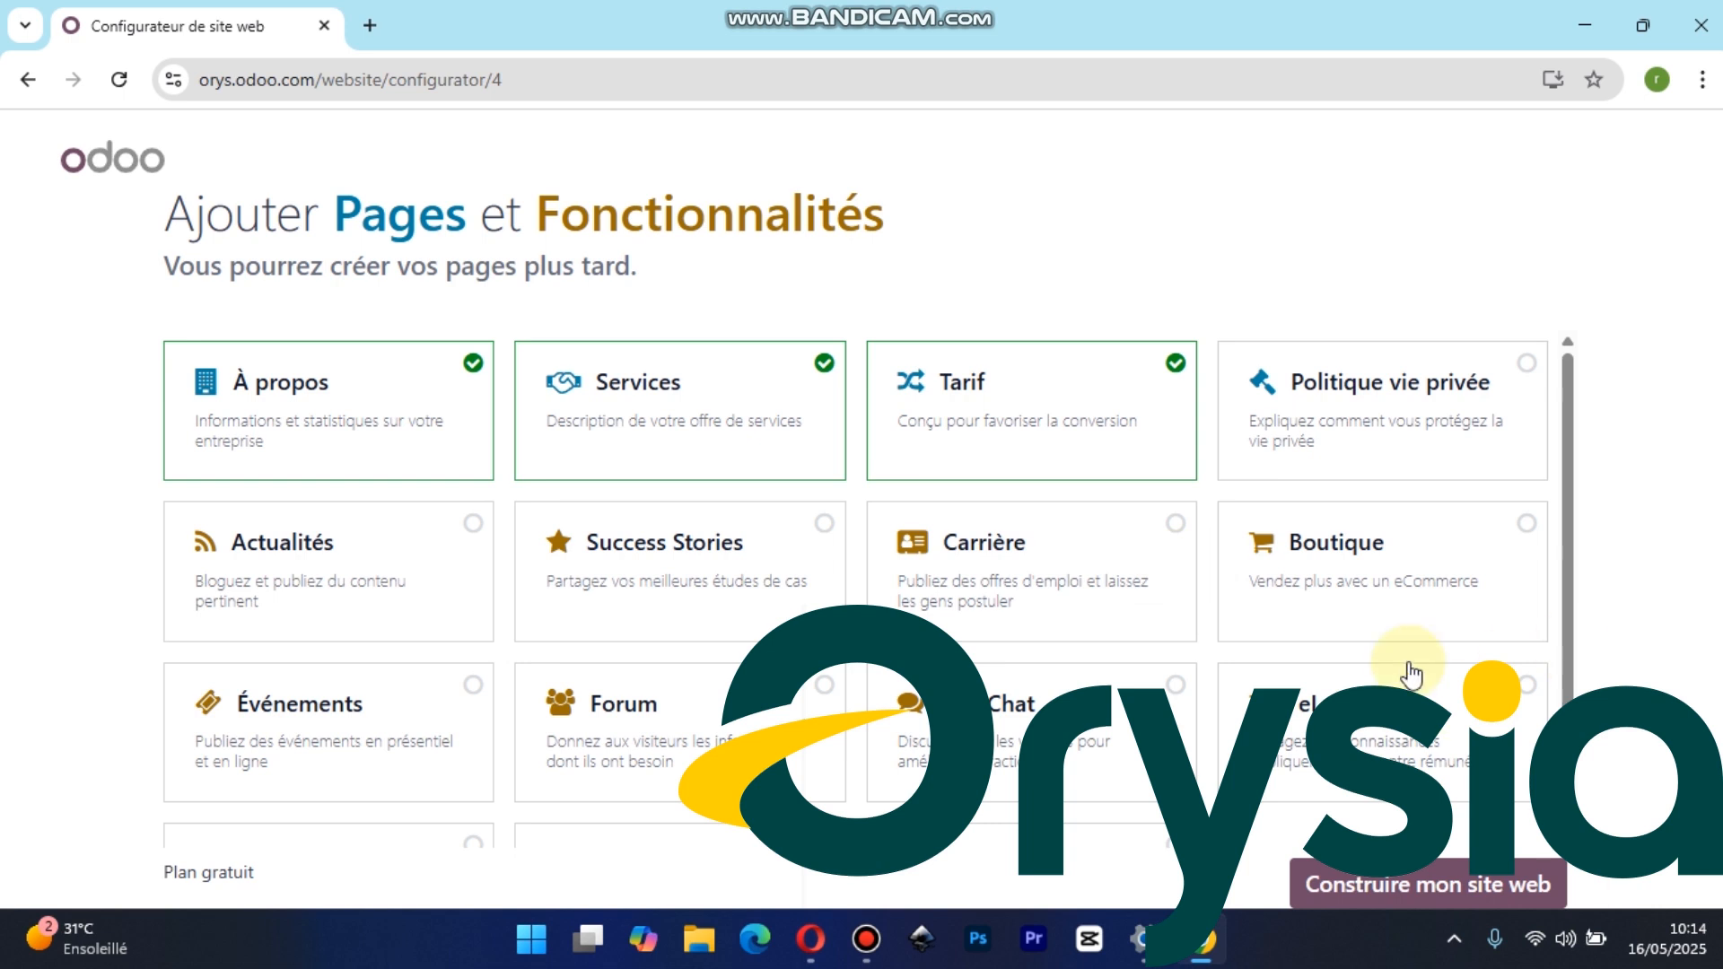
drag(1569, 566, 1587, 669)
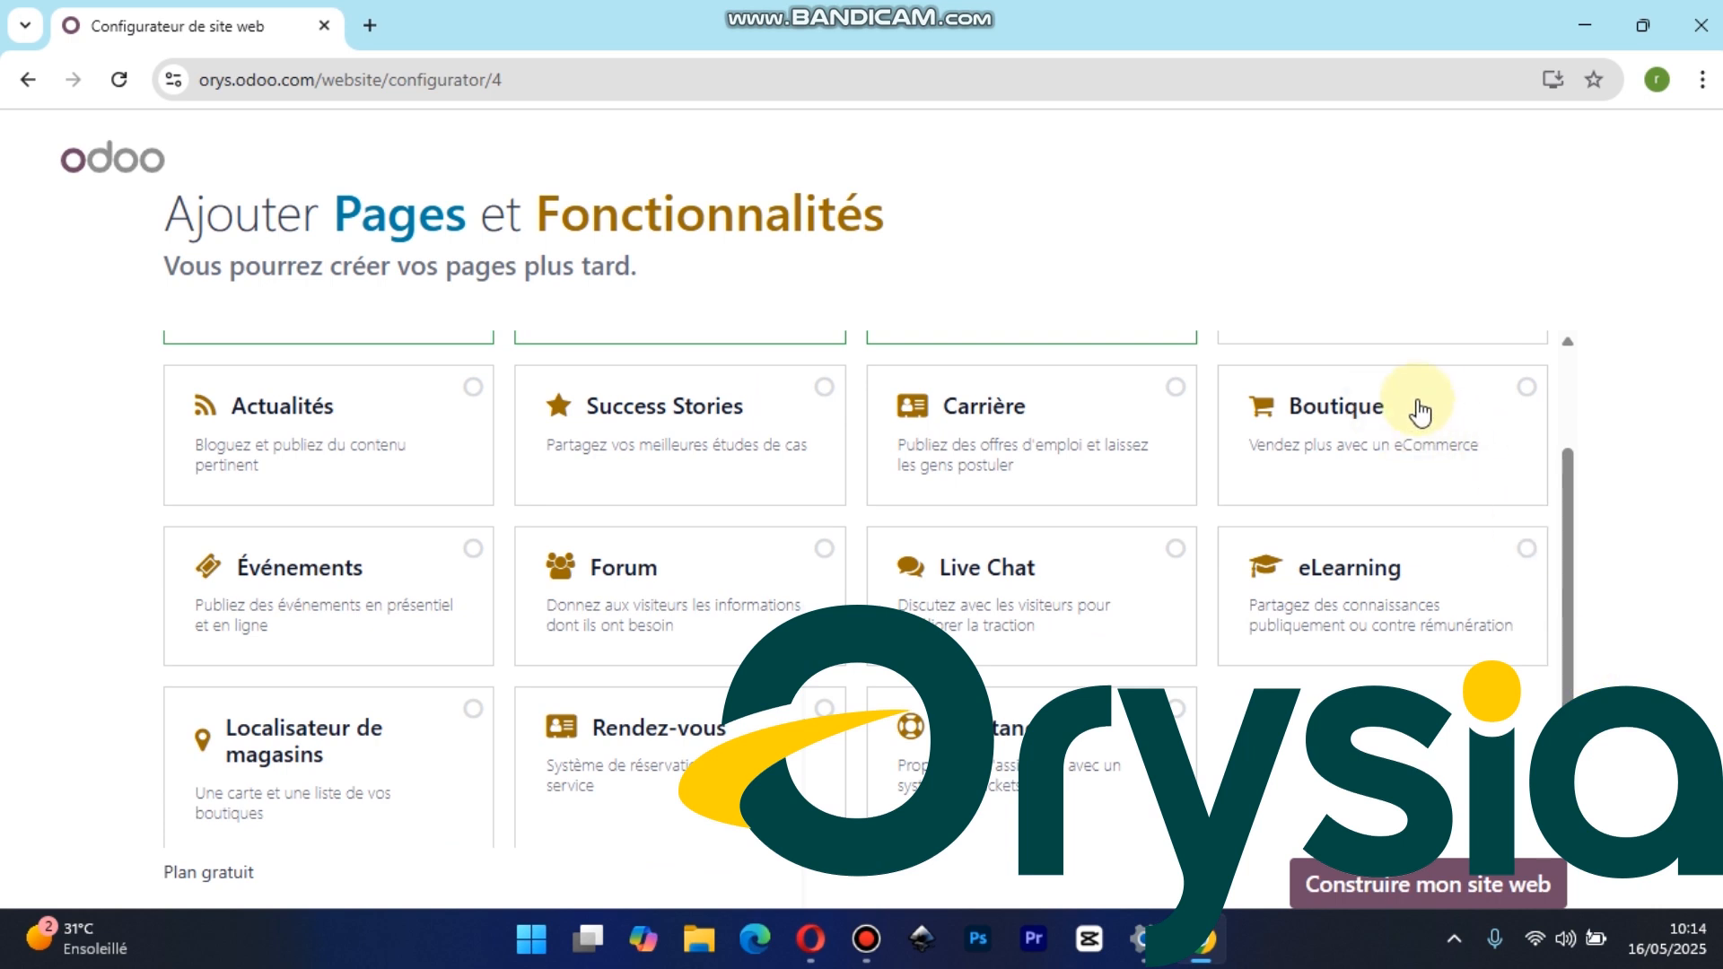
click(1524, 391)
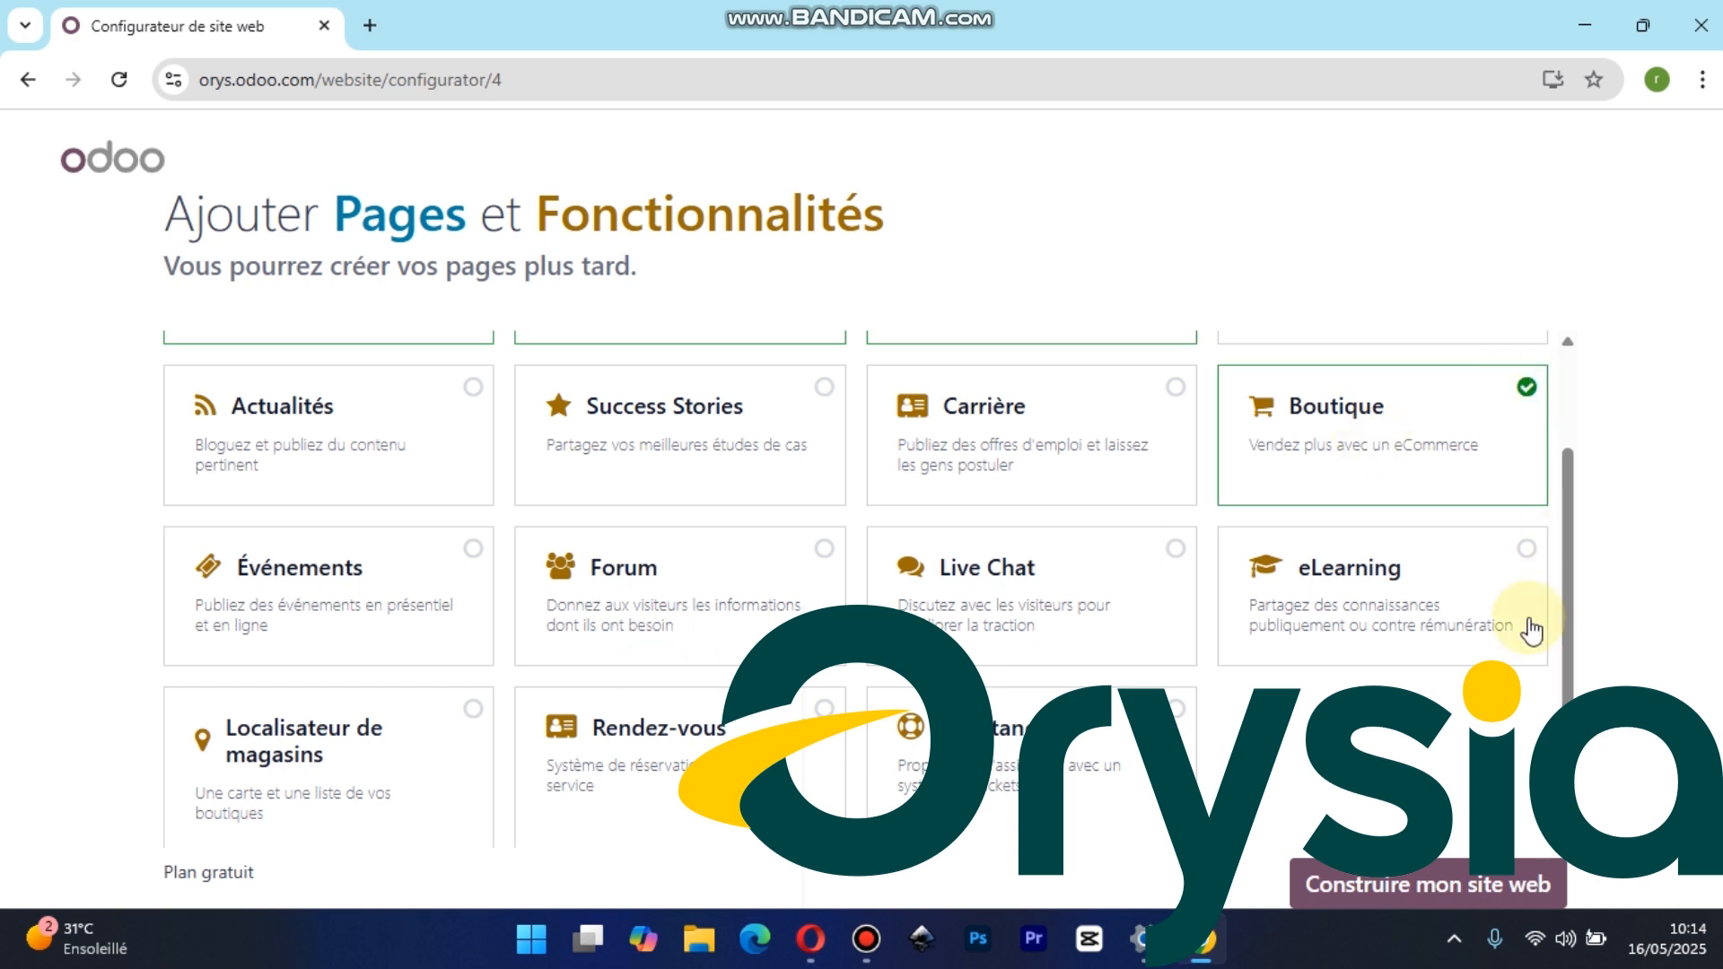
scroll(1568, 702, down, 1)
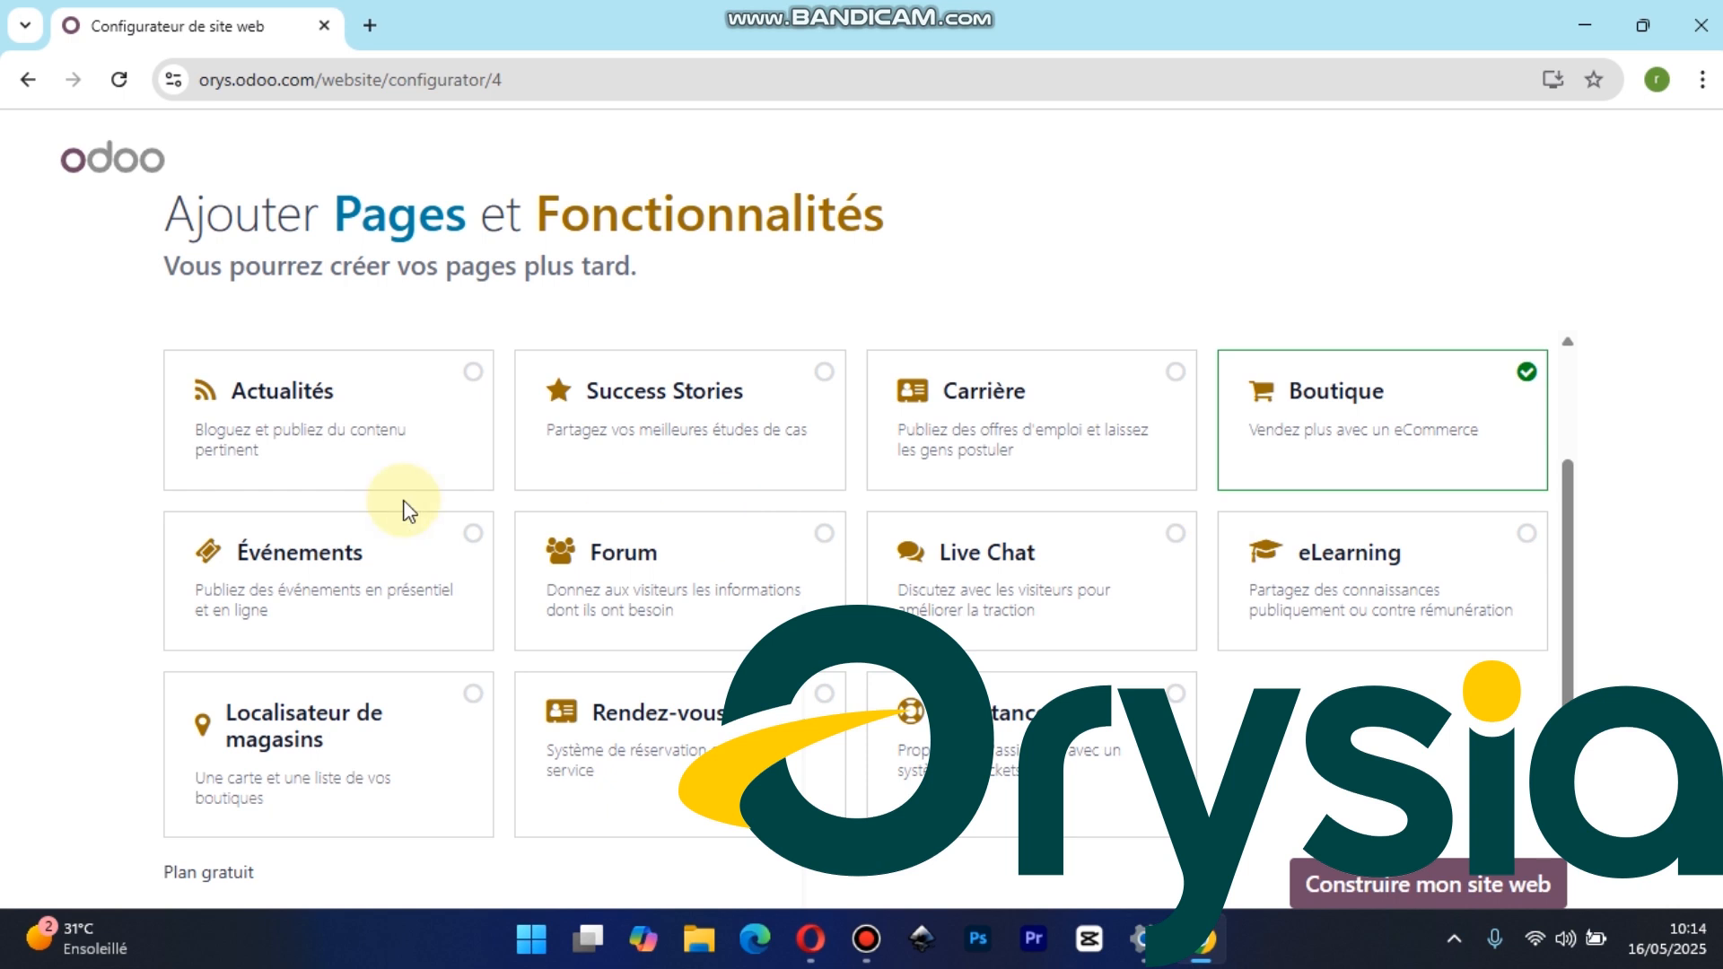
click(476, 537)
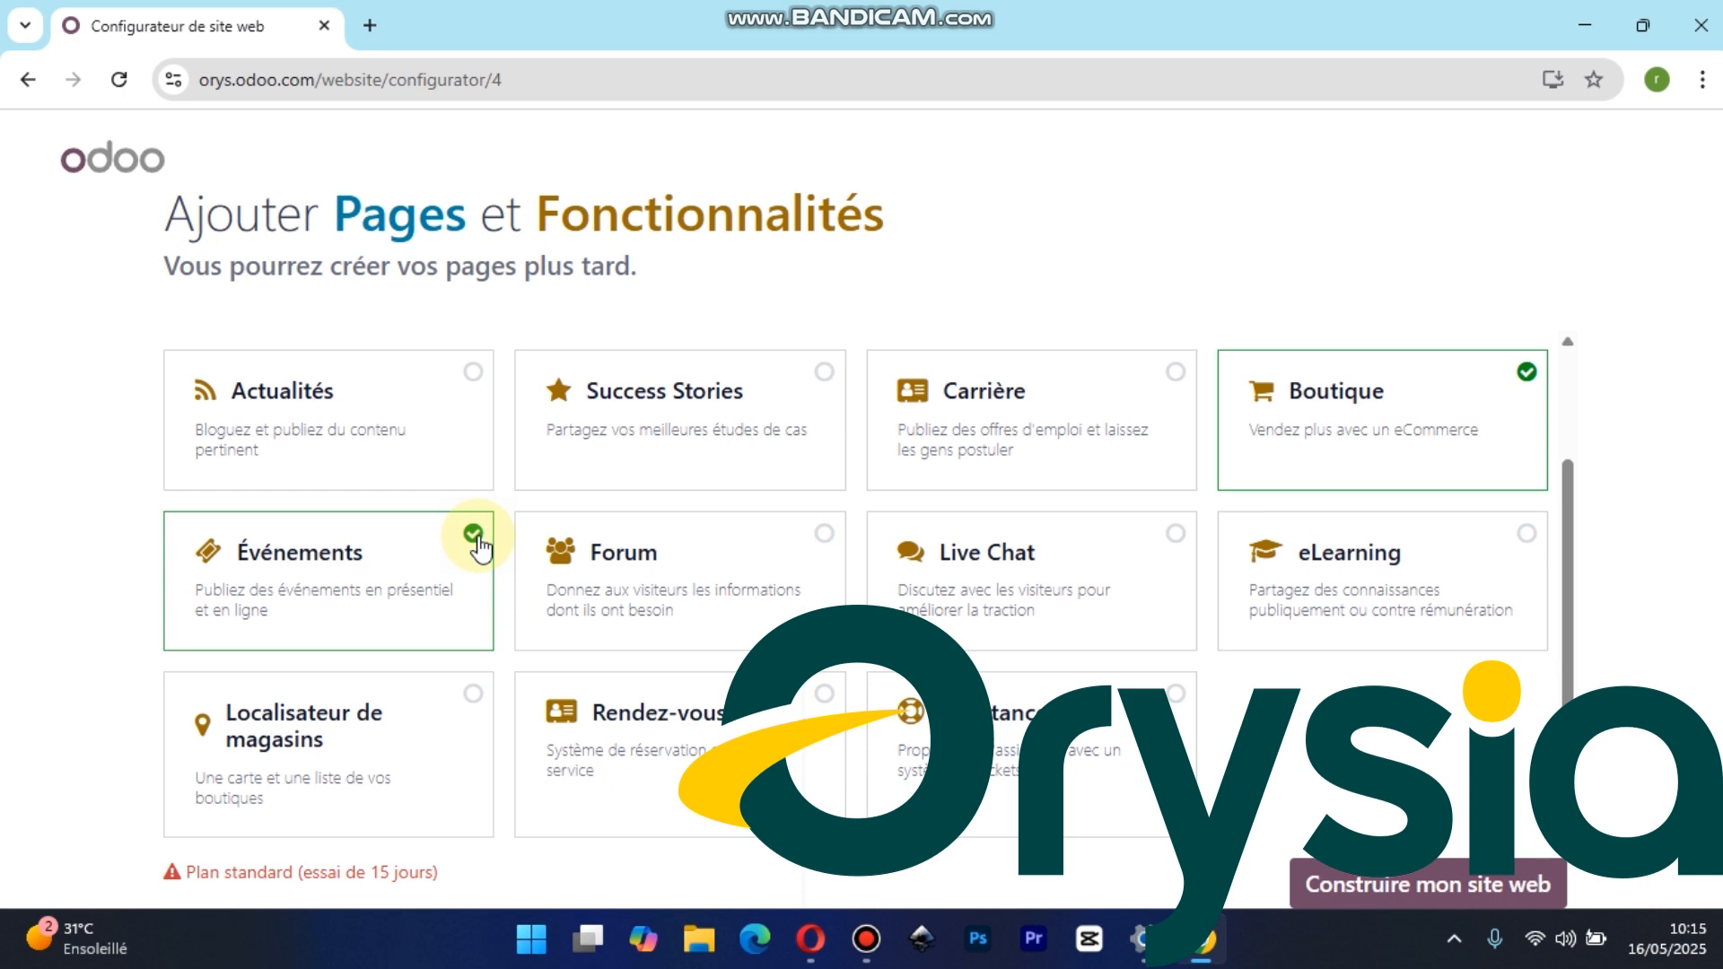
Remove Événements from the selected features and build the website with the remaining pages
click(481, 546)
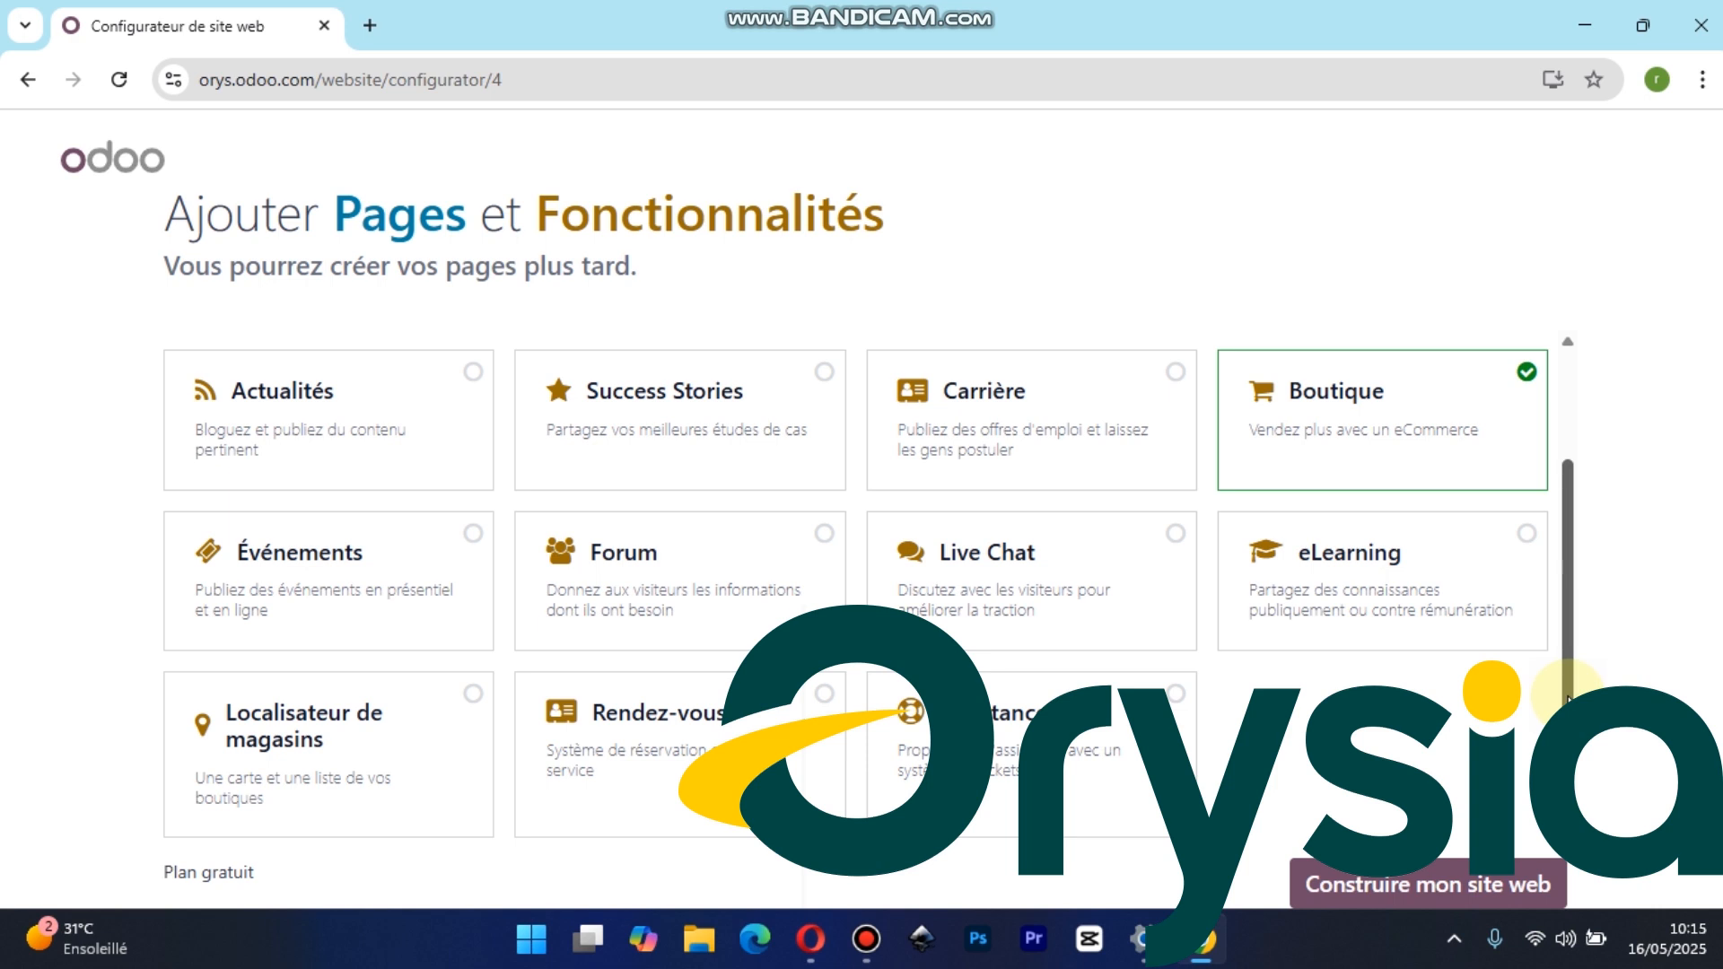
drag(1569, 698, 1585, 539)
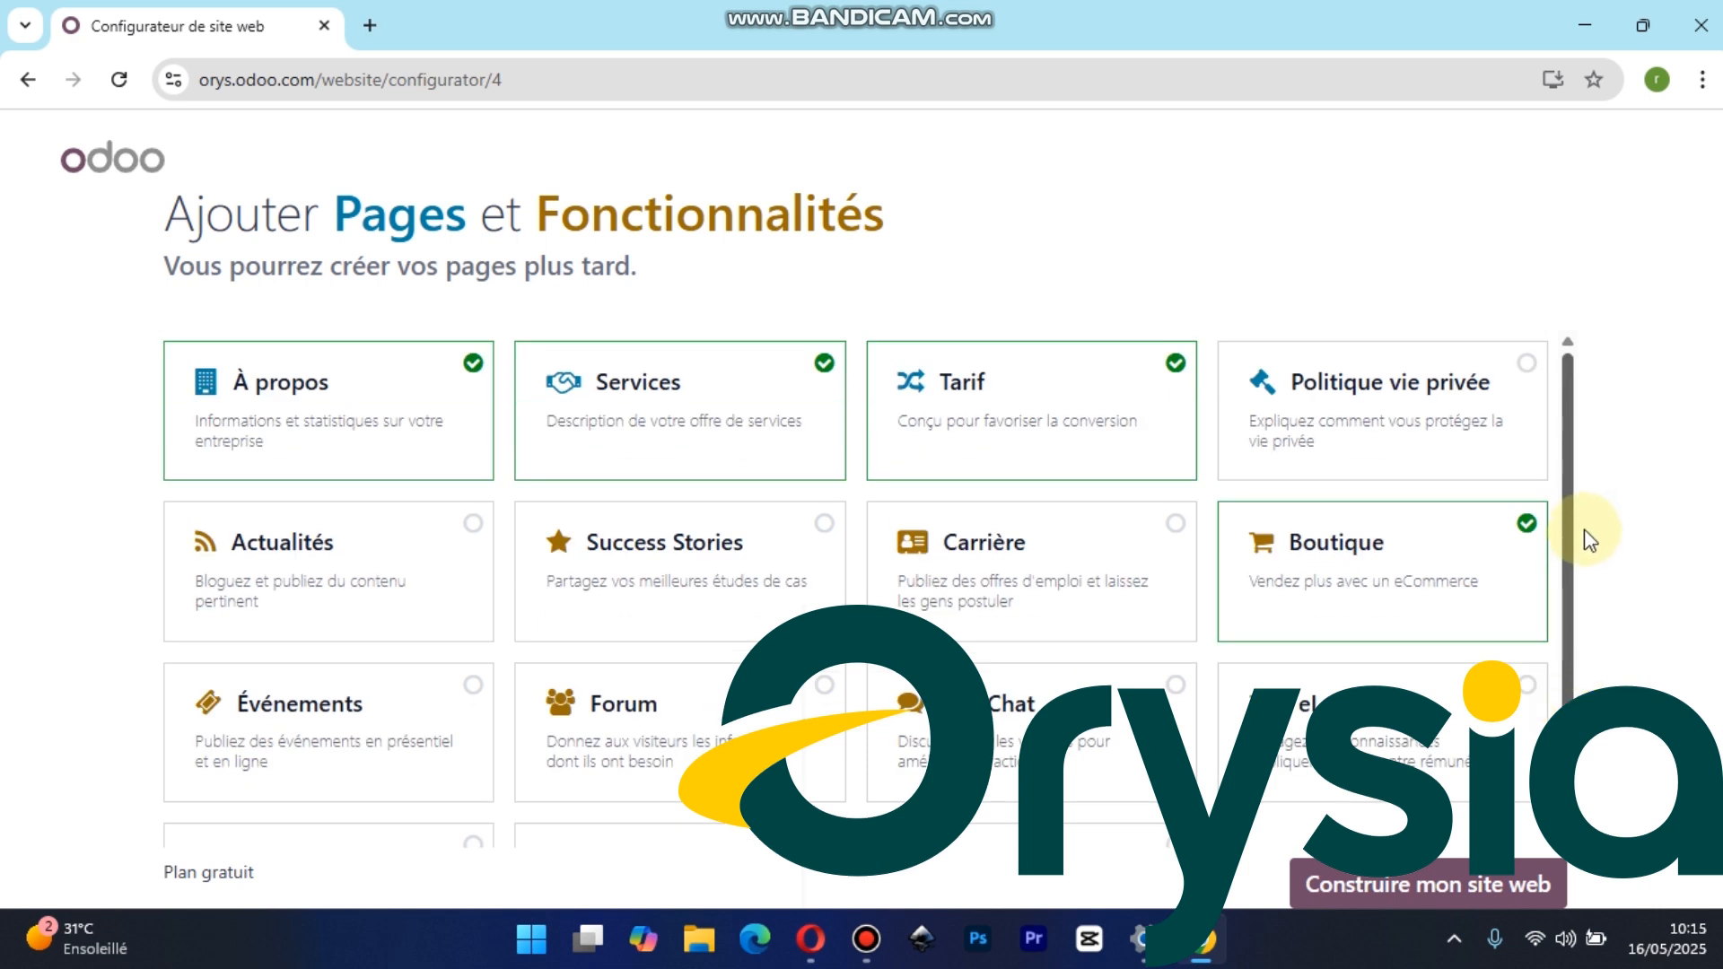
click(1423, 890)
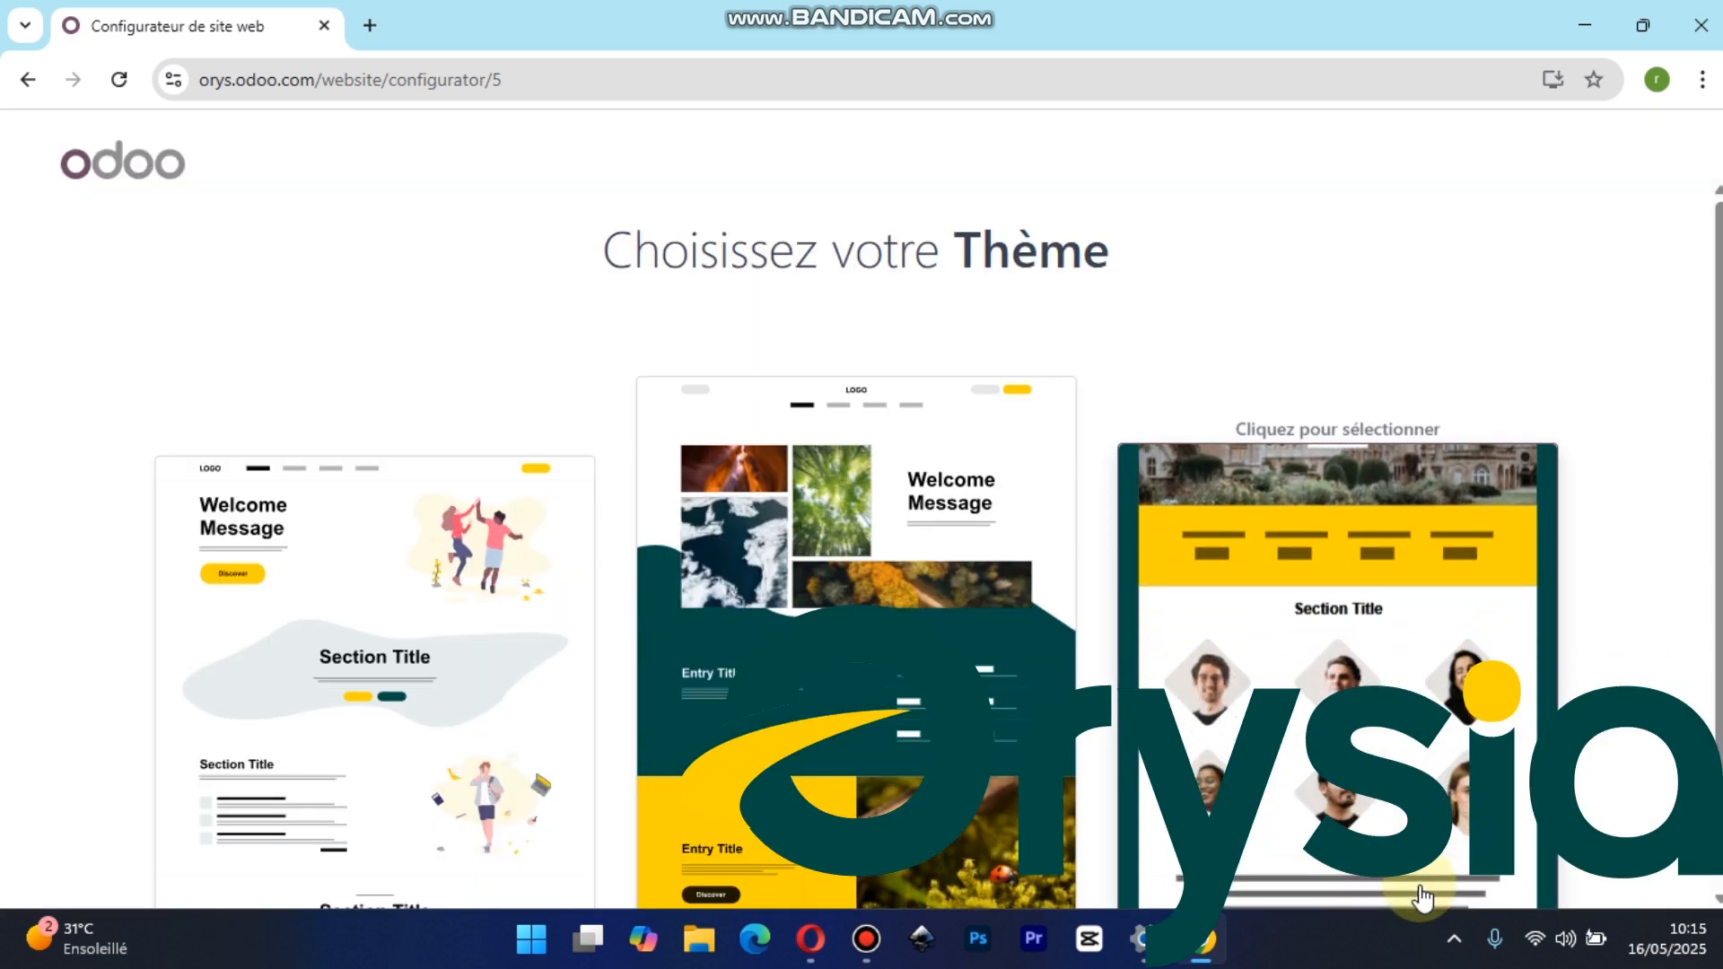
Load more themes, browse the gallery and choose the theme with a dark castle banner and sections numbered 01 to 04
mouse_move(1720, 436)
mouse_down()
mouse_move(1720, 546)
mouse_move(1720, 436)
mouse_up()
drag(1516, 789, 1701, 835)
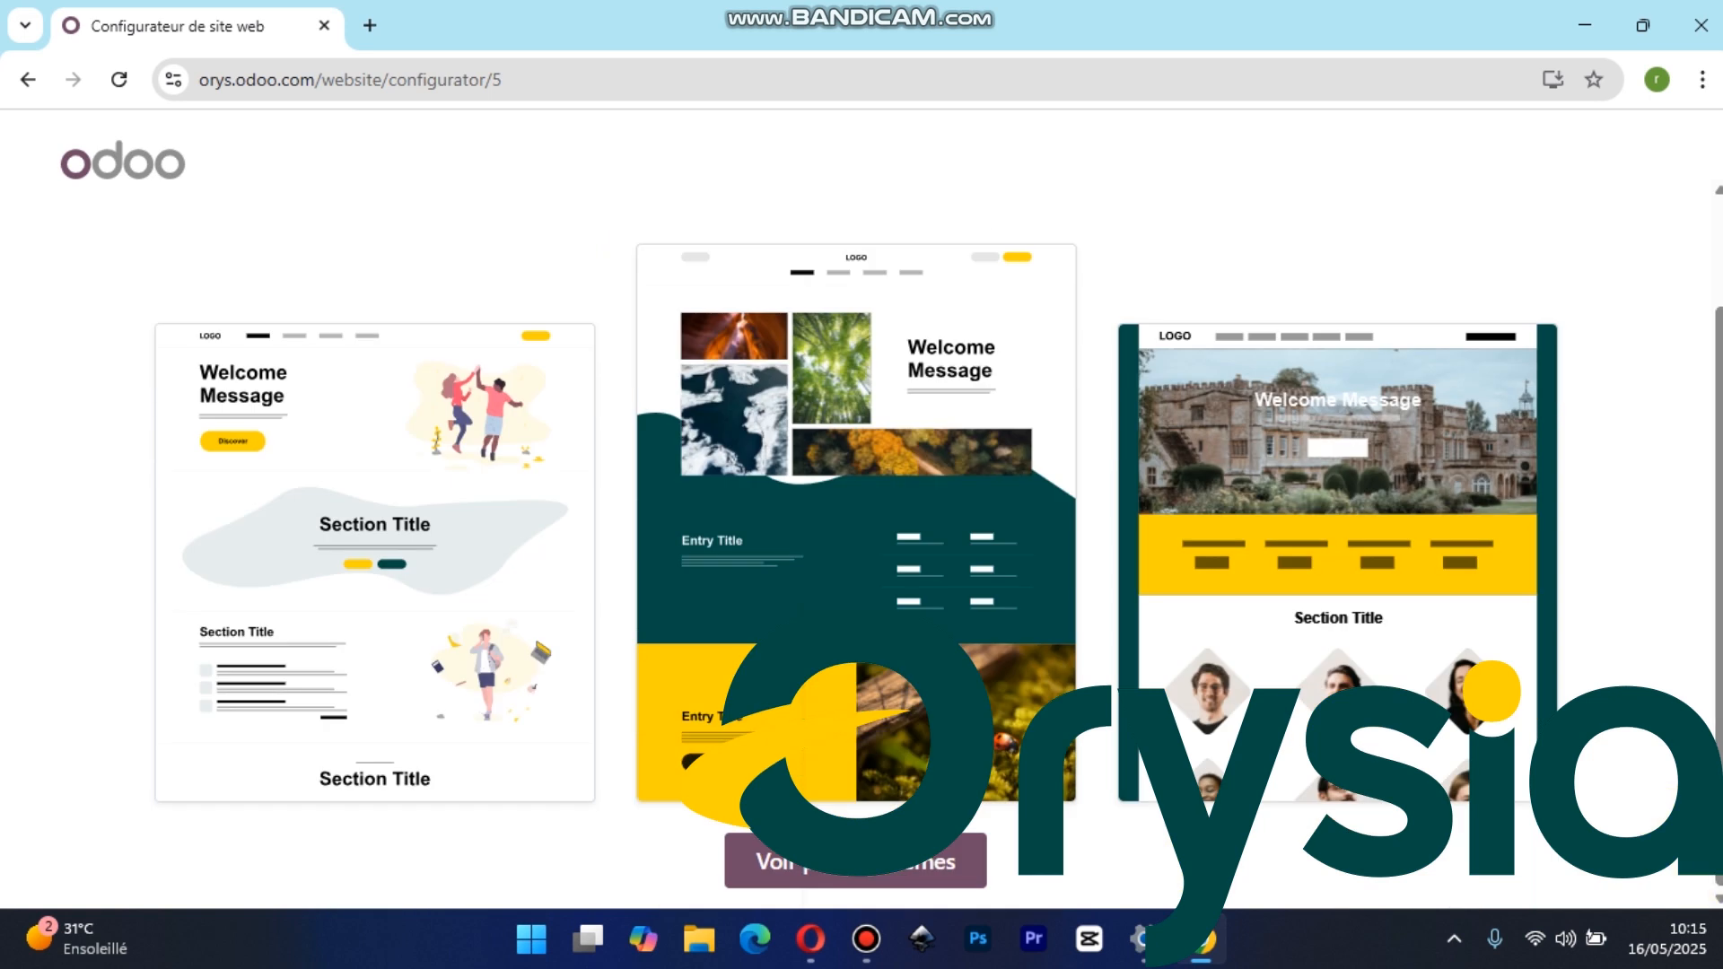
click(862, 880)
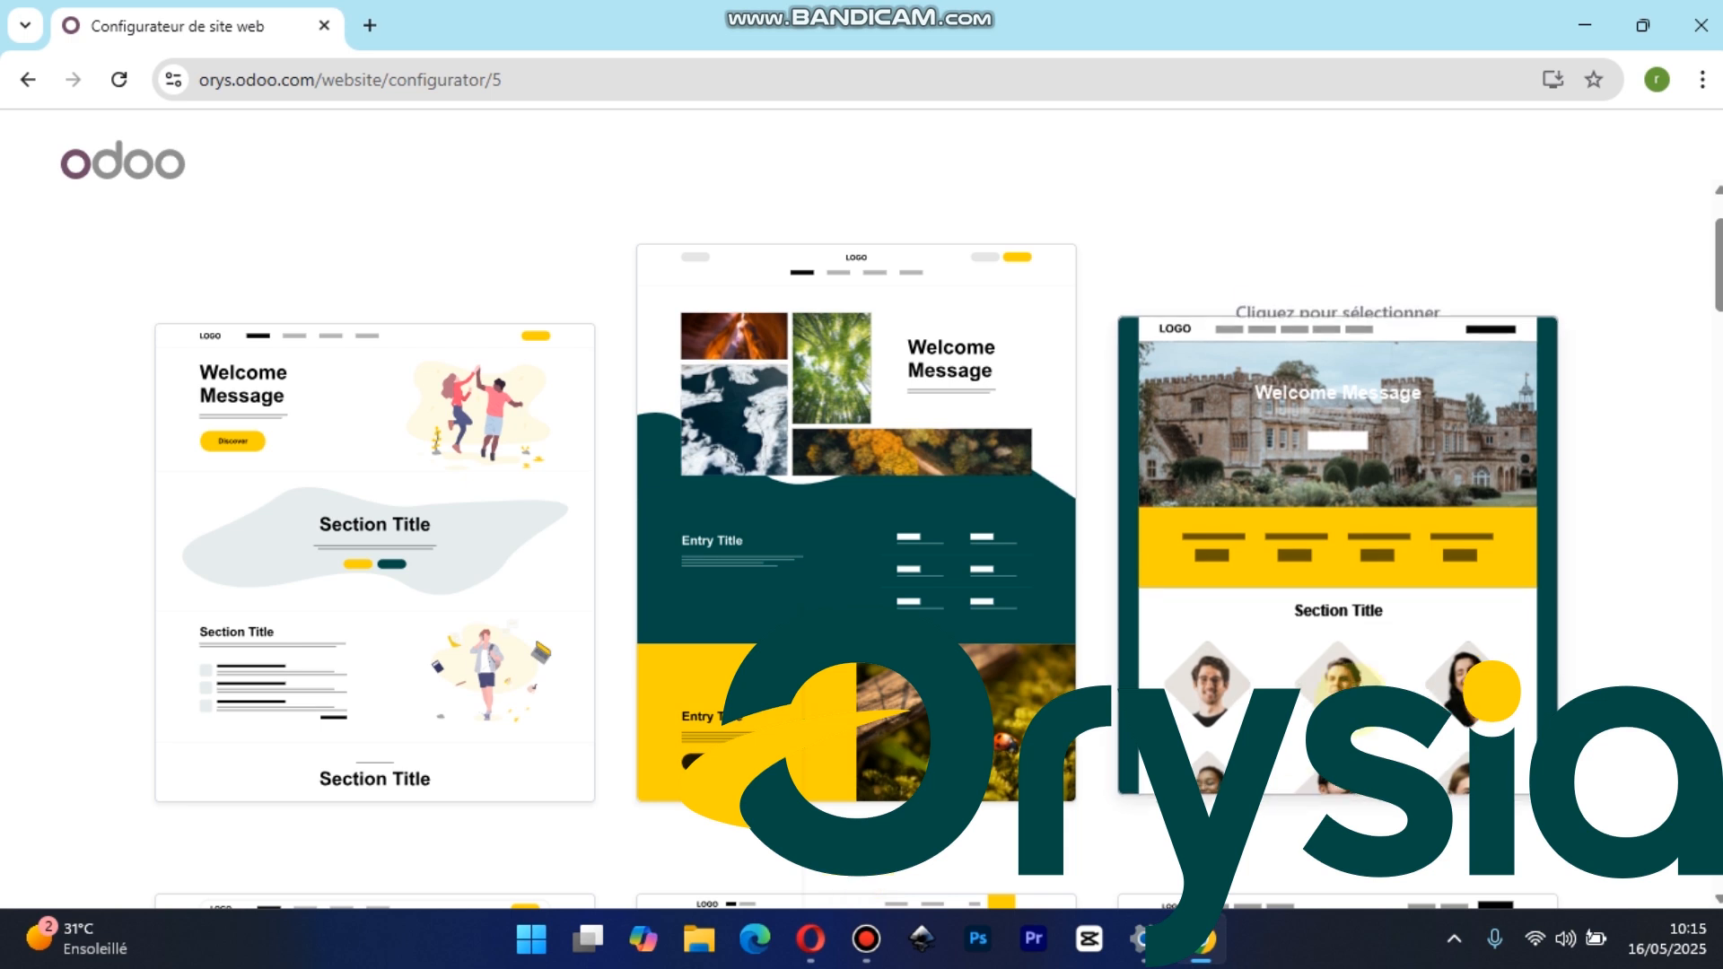
scroll(1700, 359, down, 2)
scroll(857, 538, down, 10)
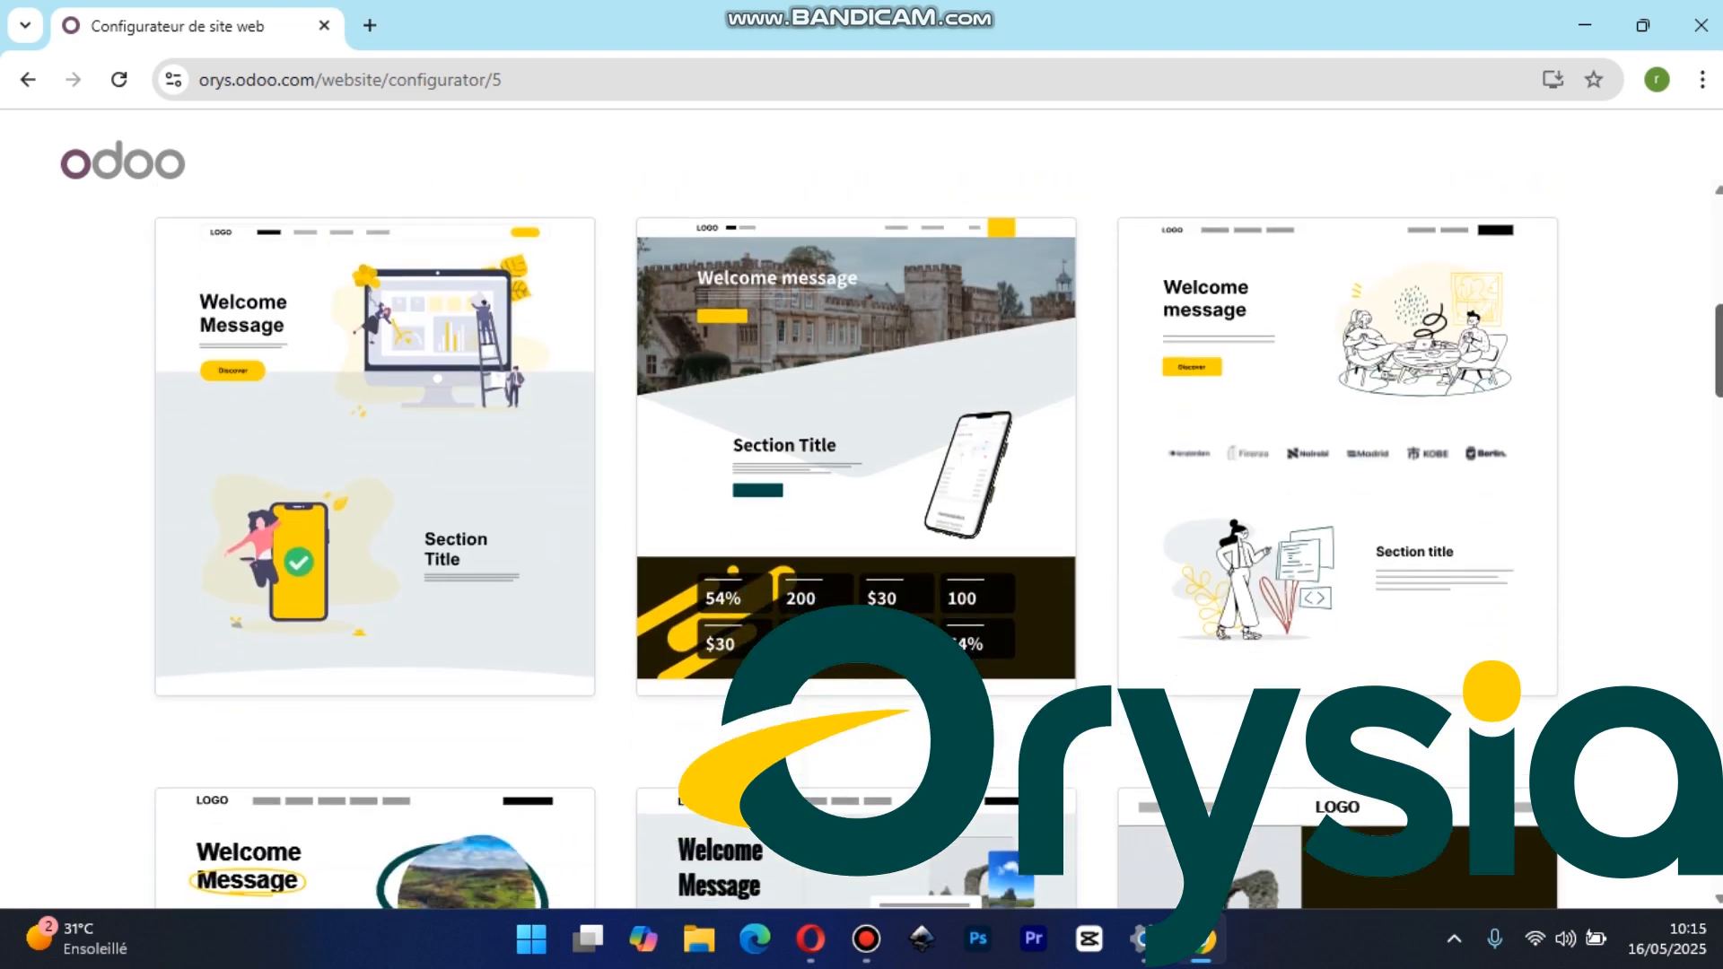
scroll(857, 539, down, 8)
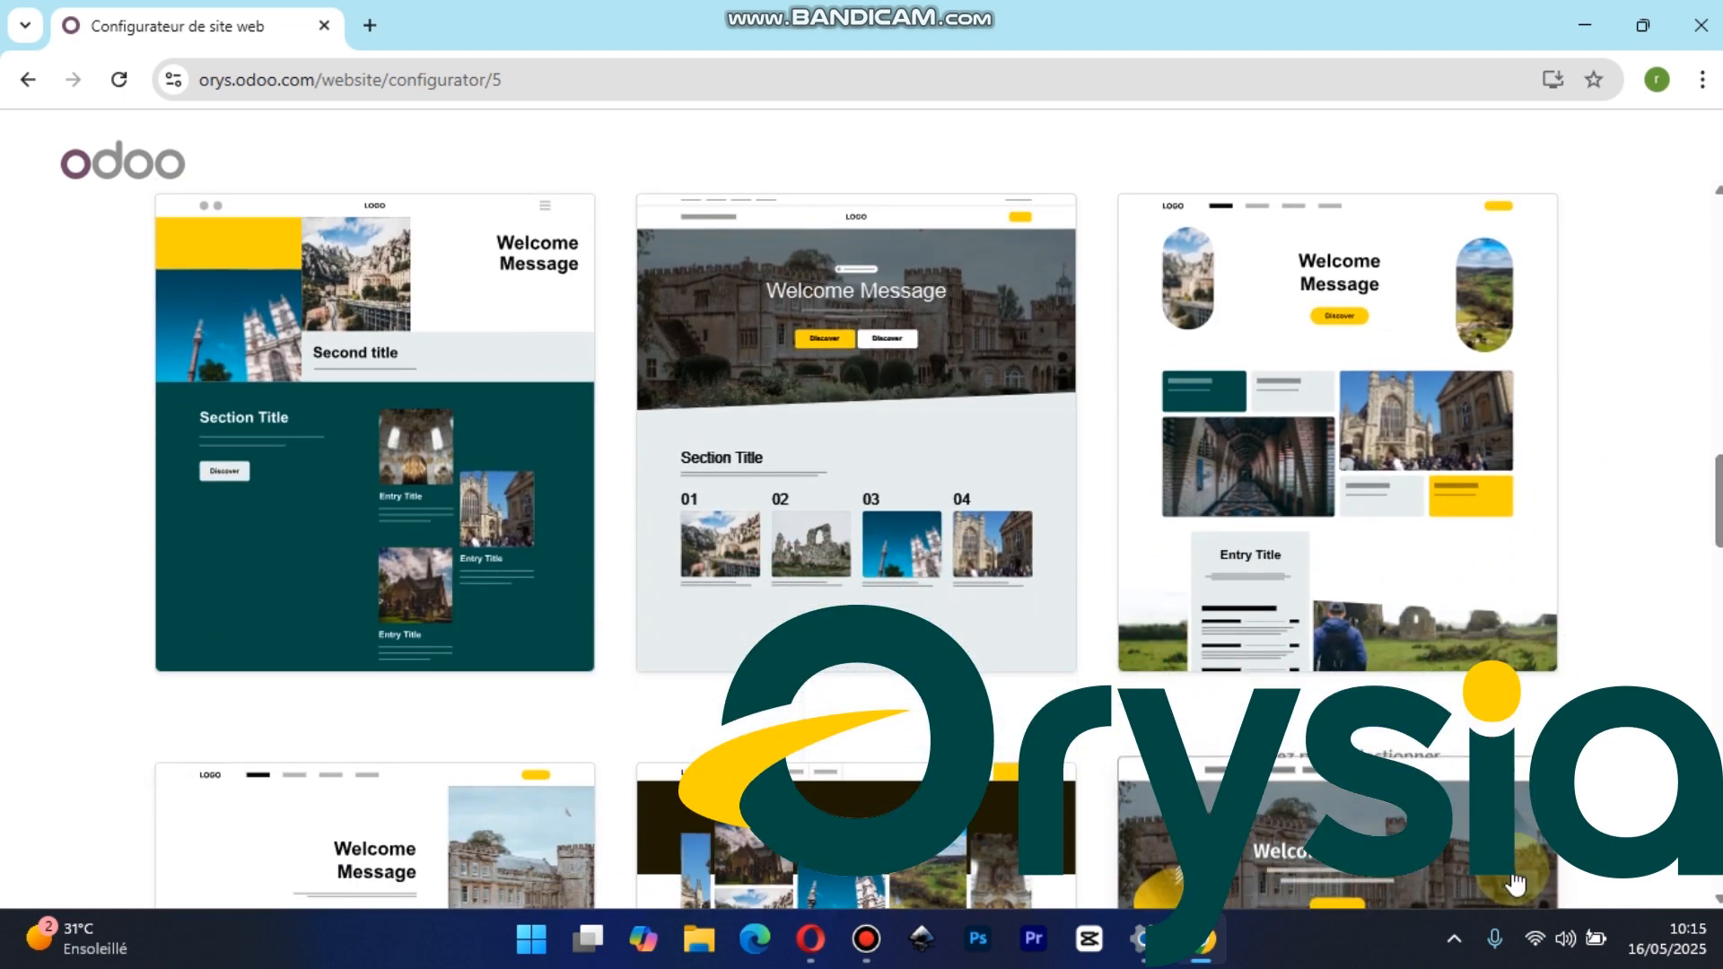
click(1454, 953)
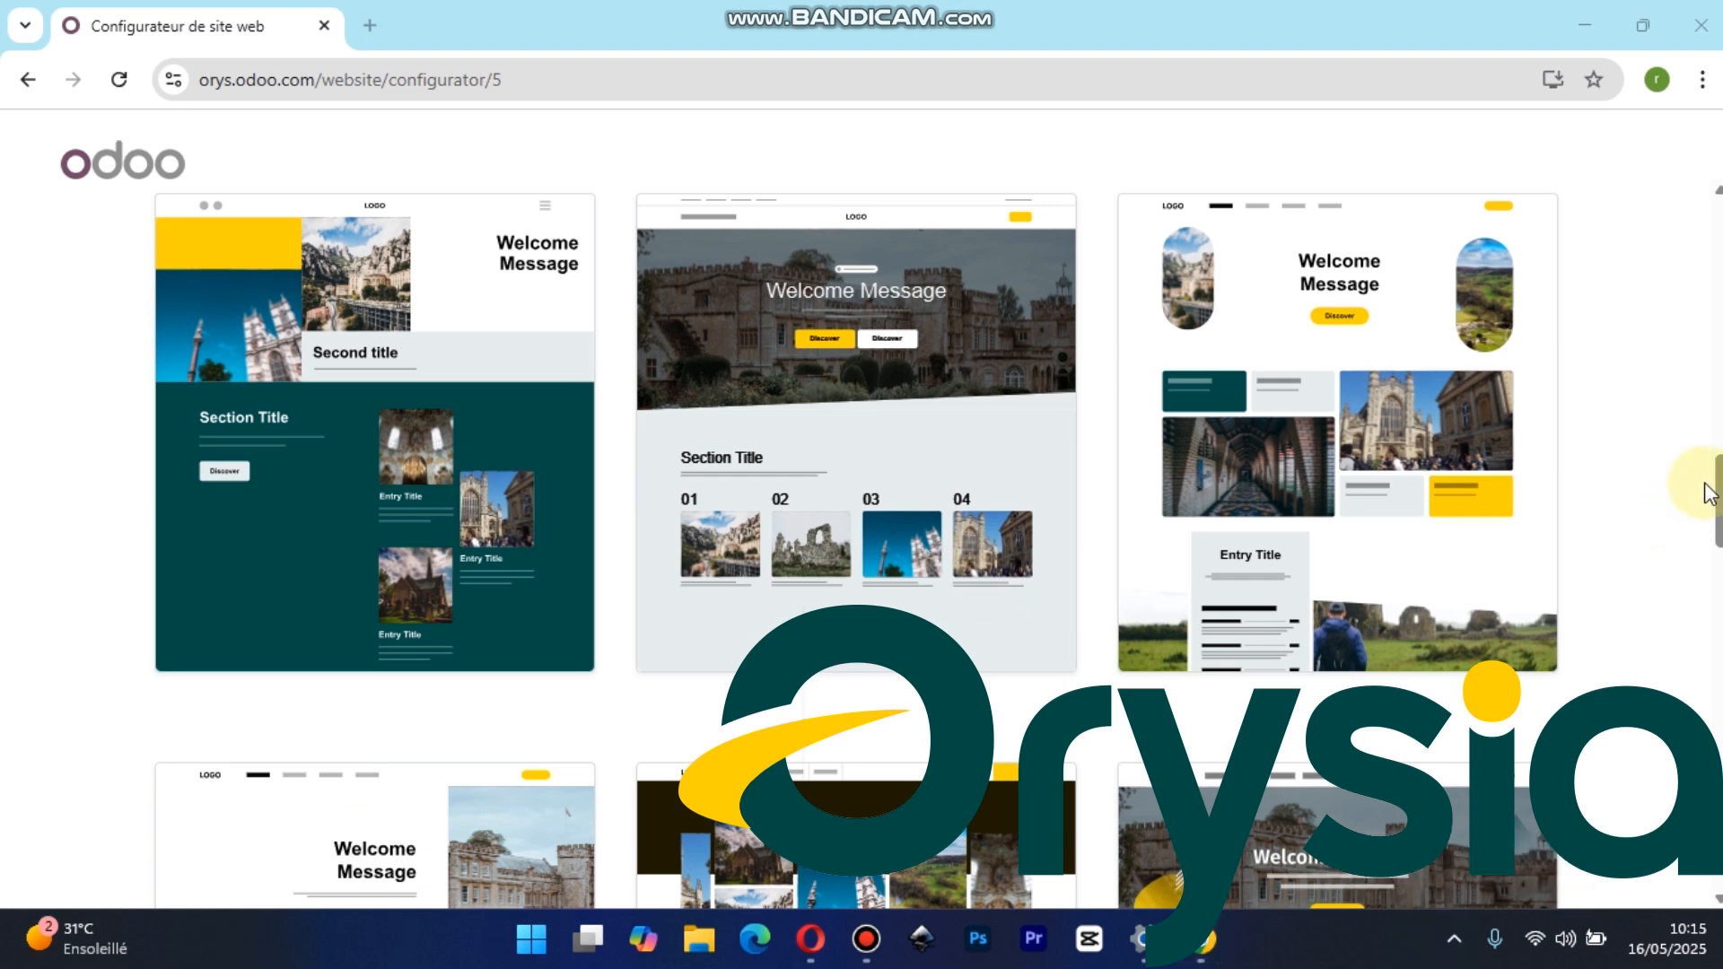
drag(1718, 489, 1719, 835)
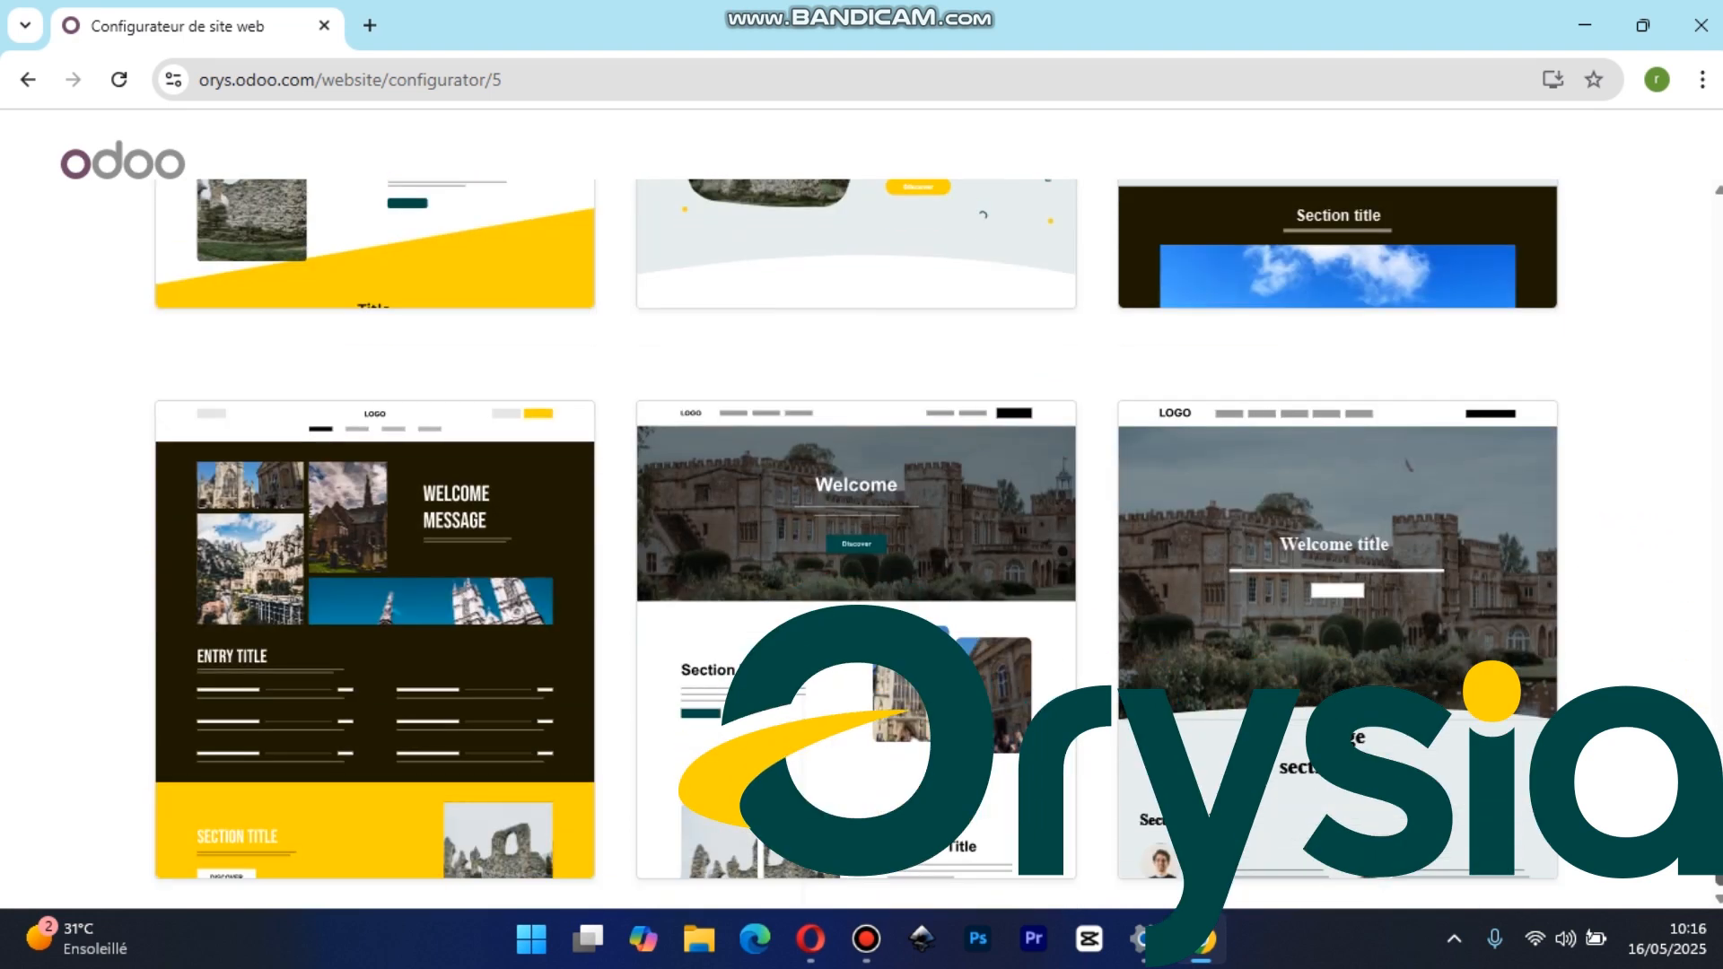
drag(1719, 835, 1716, 264)
scroll(856, 544, down, 10)
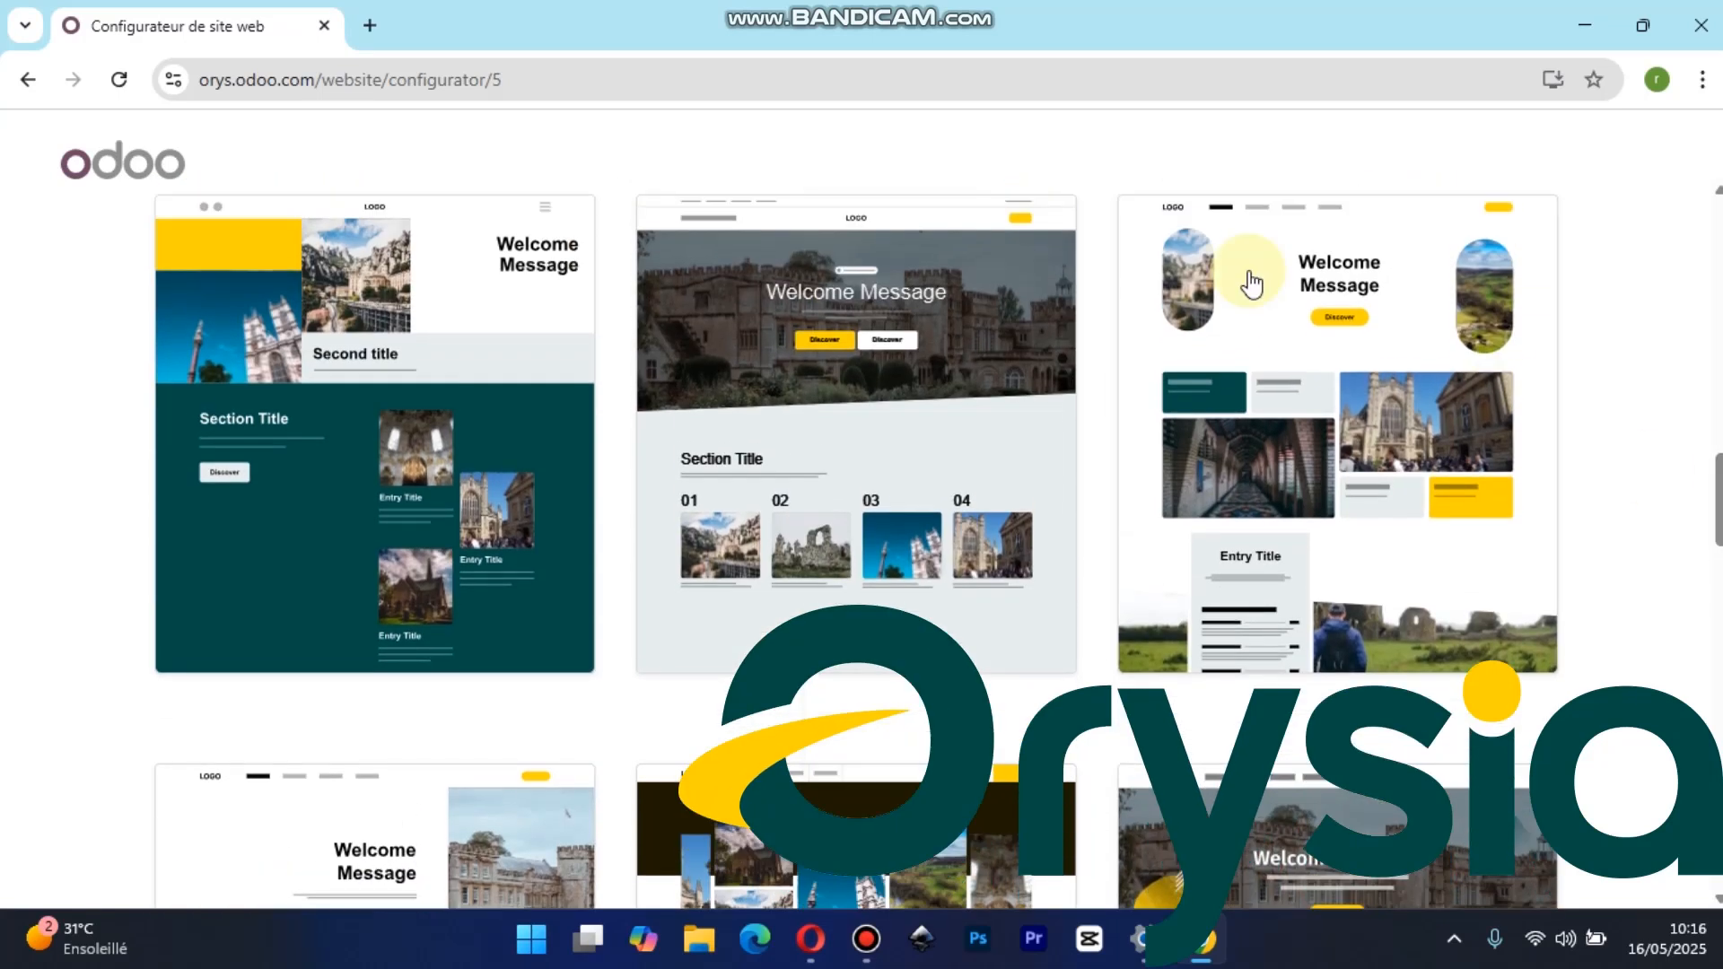
drag(1720, 509, 1678, 488)
click(850, 508)
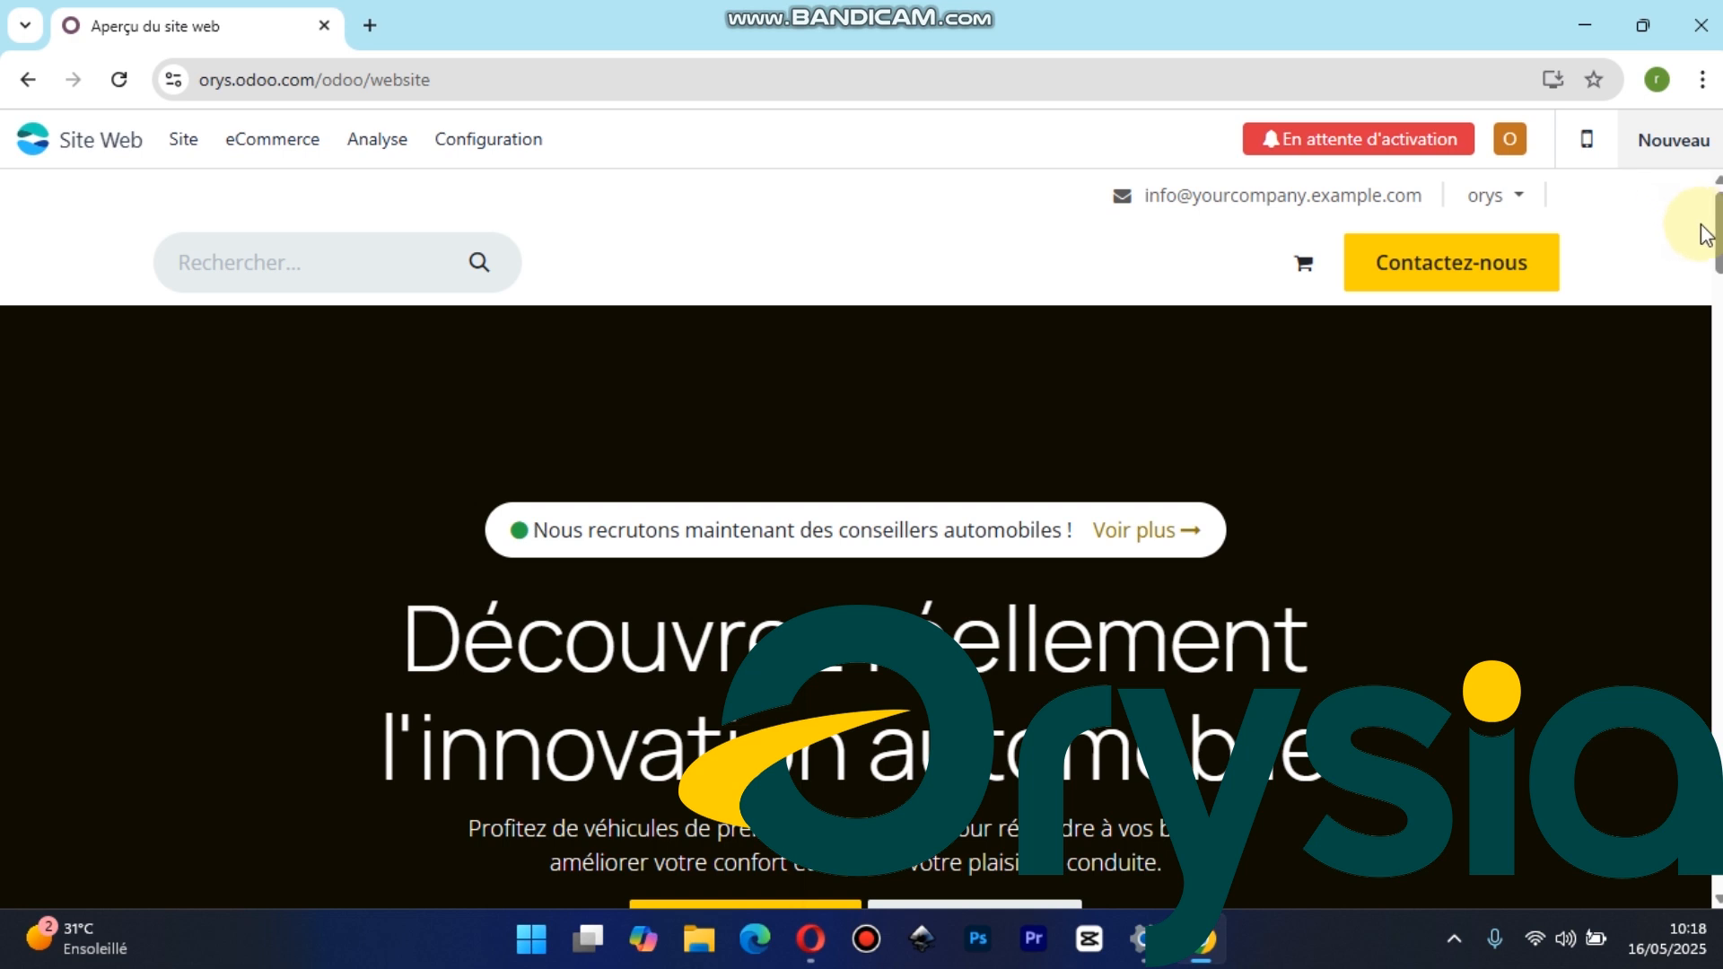
Review the sections of the generated home page from the hero banner downward
scroll(856, 539, down, 20)
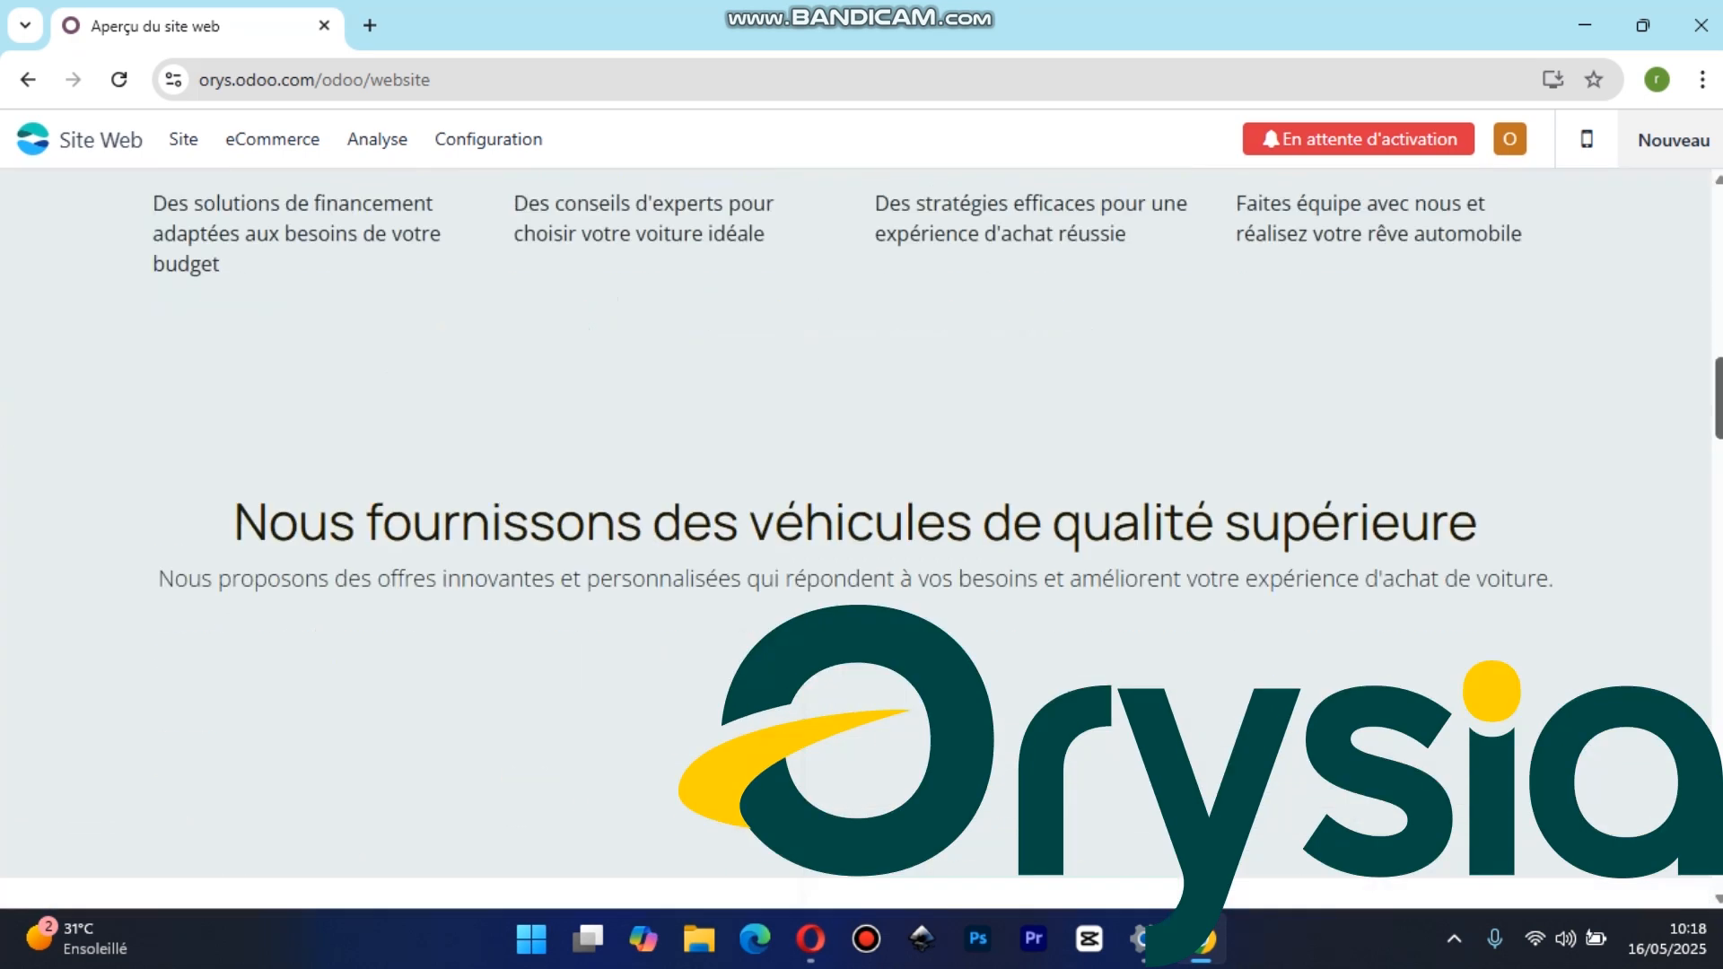
scroll(1687, 296, up, 20)
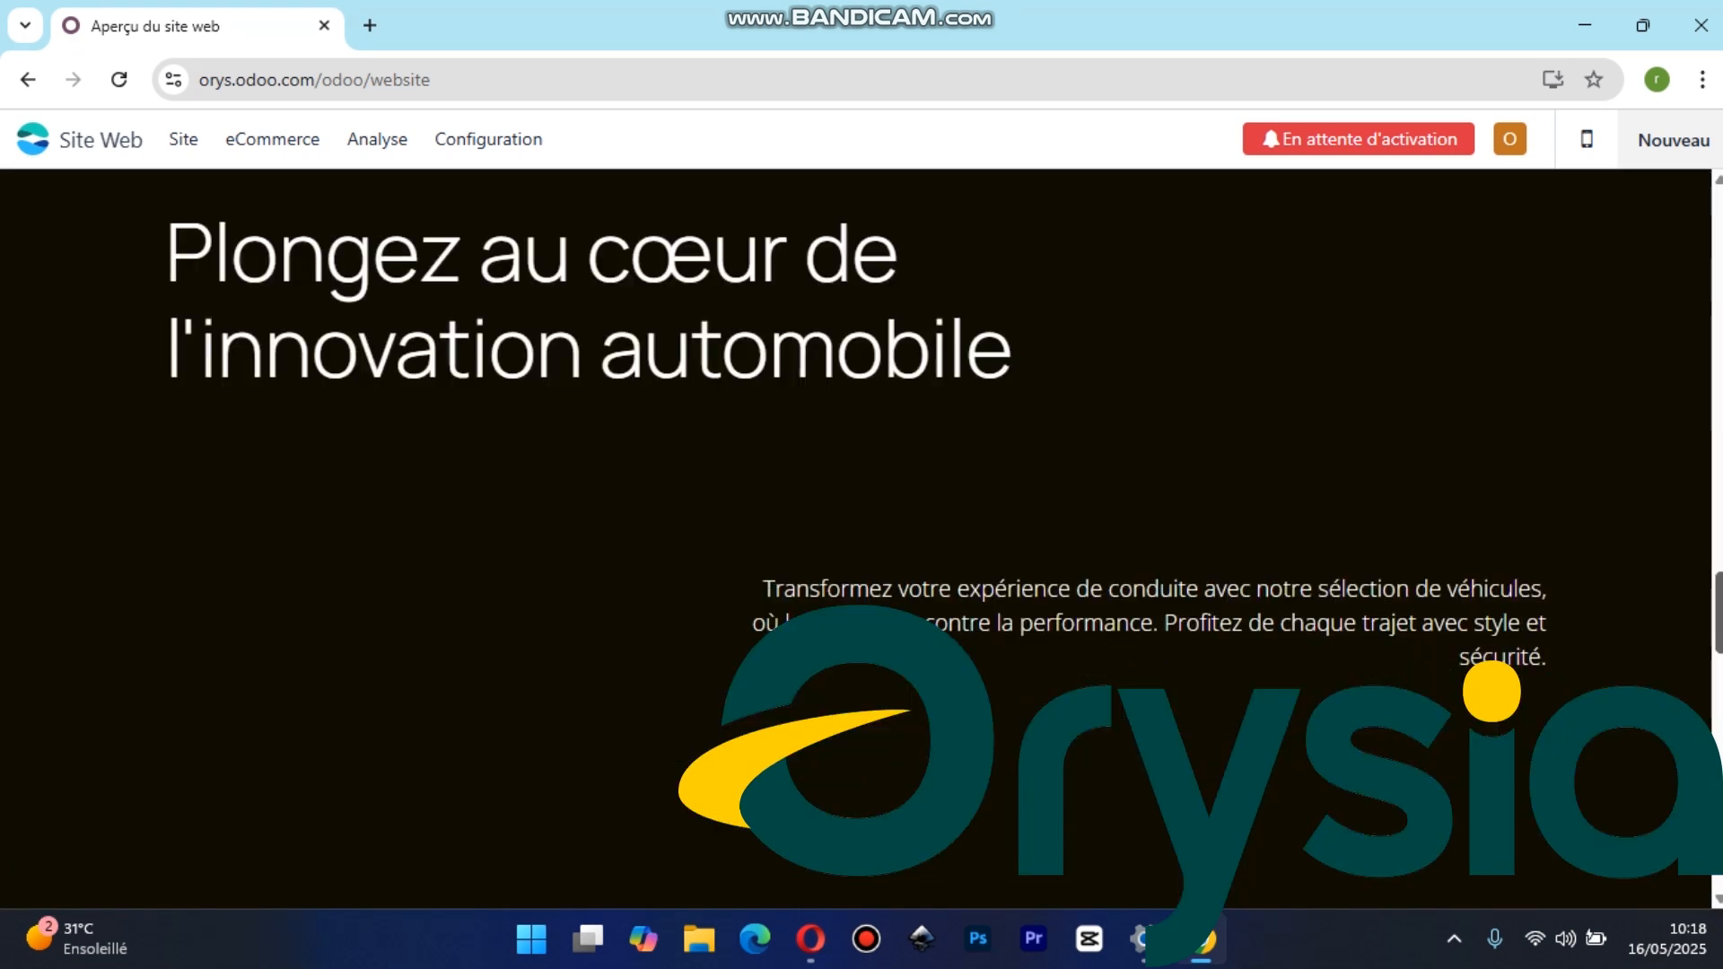
scroll(1672, 202, up, 3)
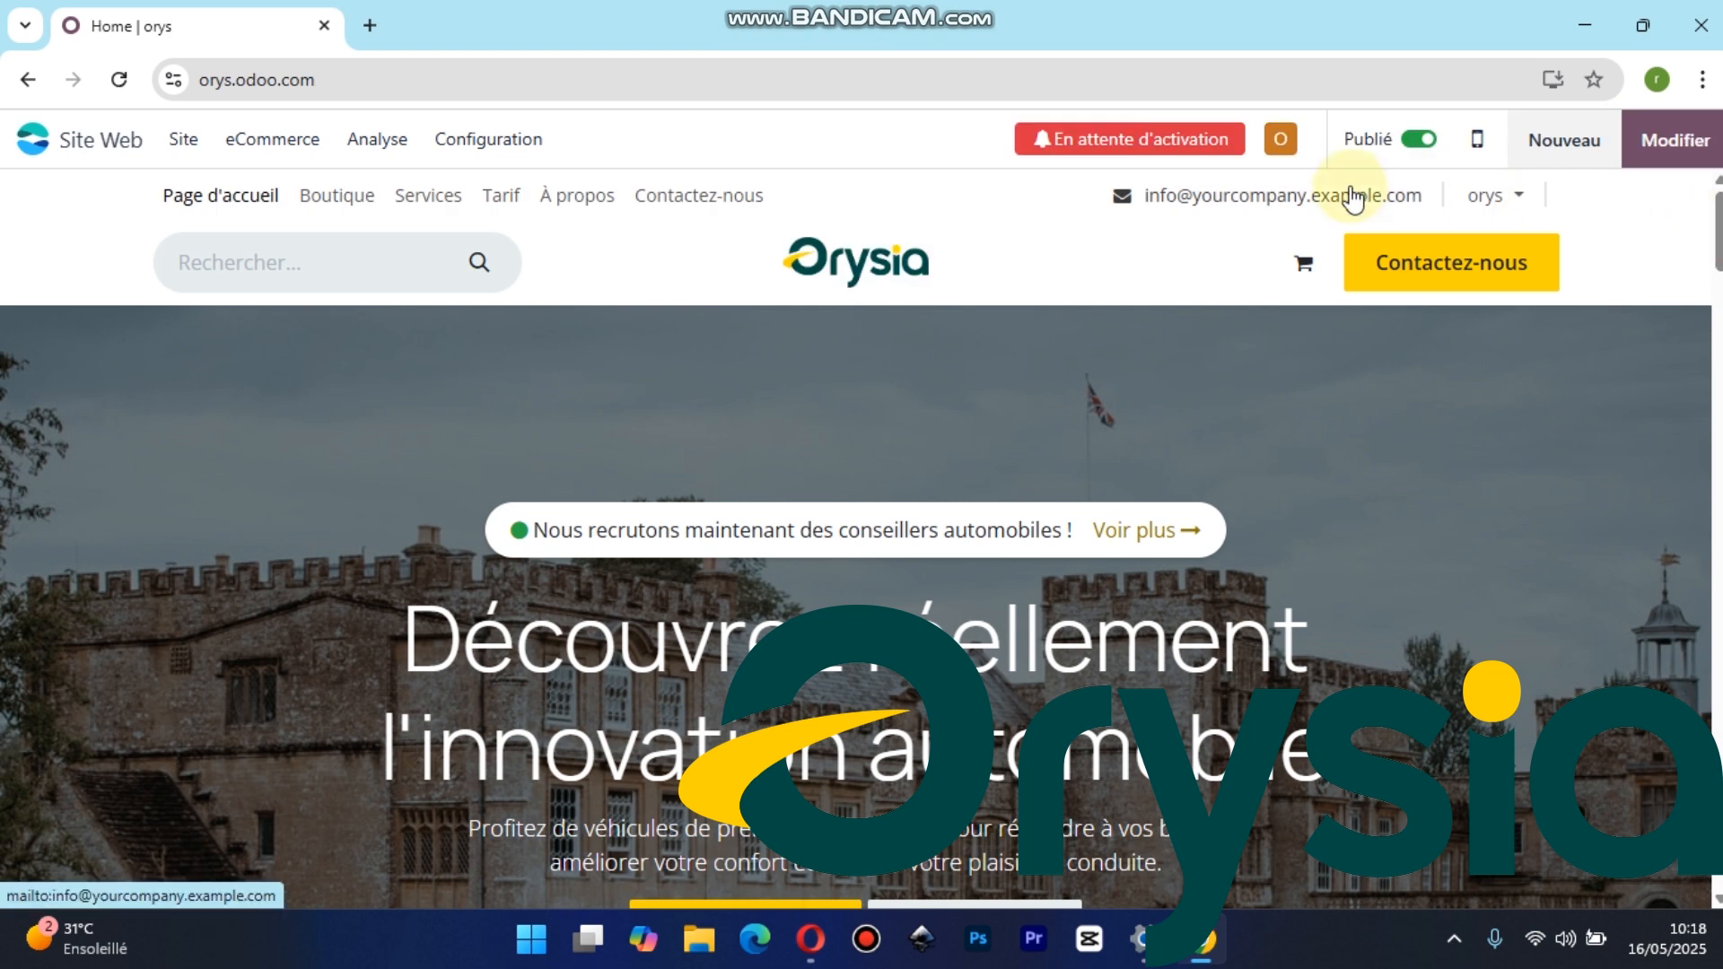
drag(1716, 251, 1681, 74)
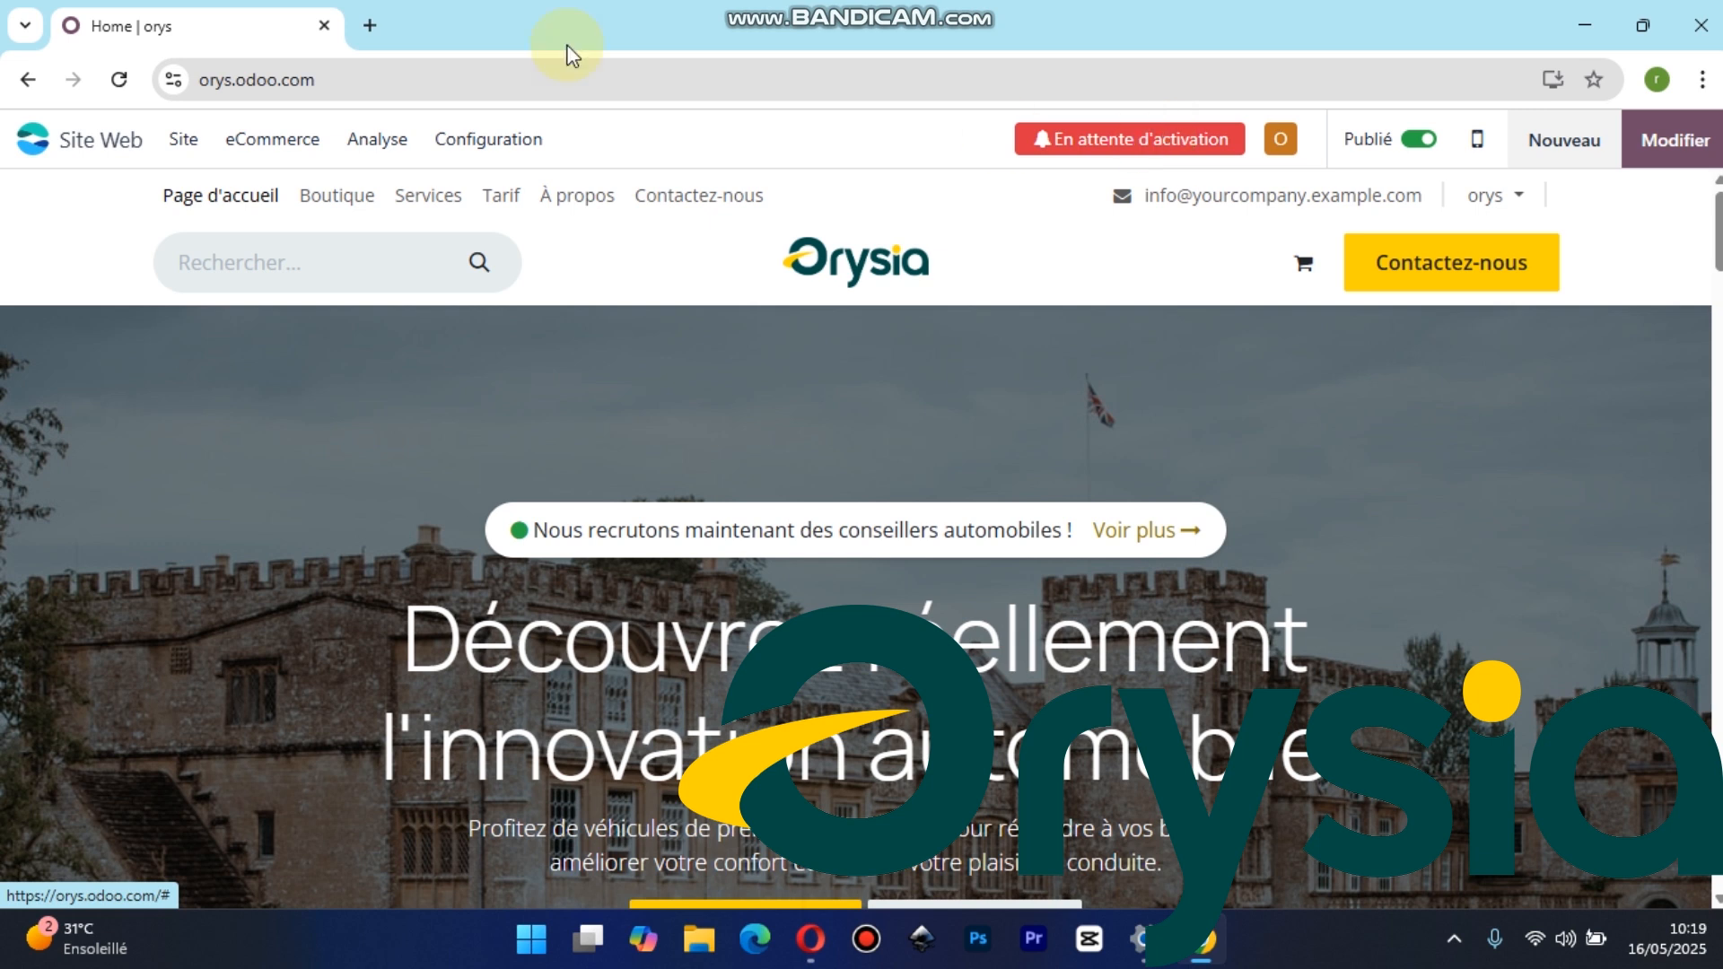
Open a new browser tab and start adding another Google account by entering its e-mail address
click(381, 21)
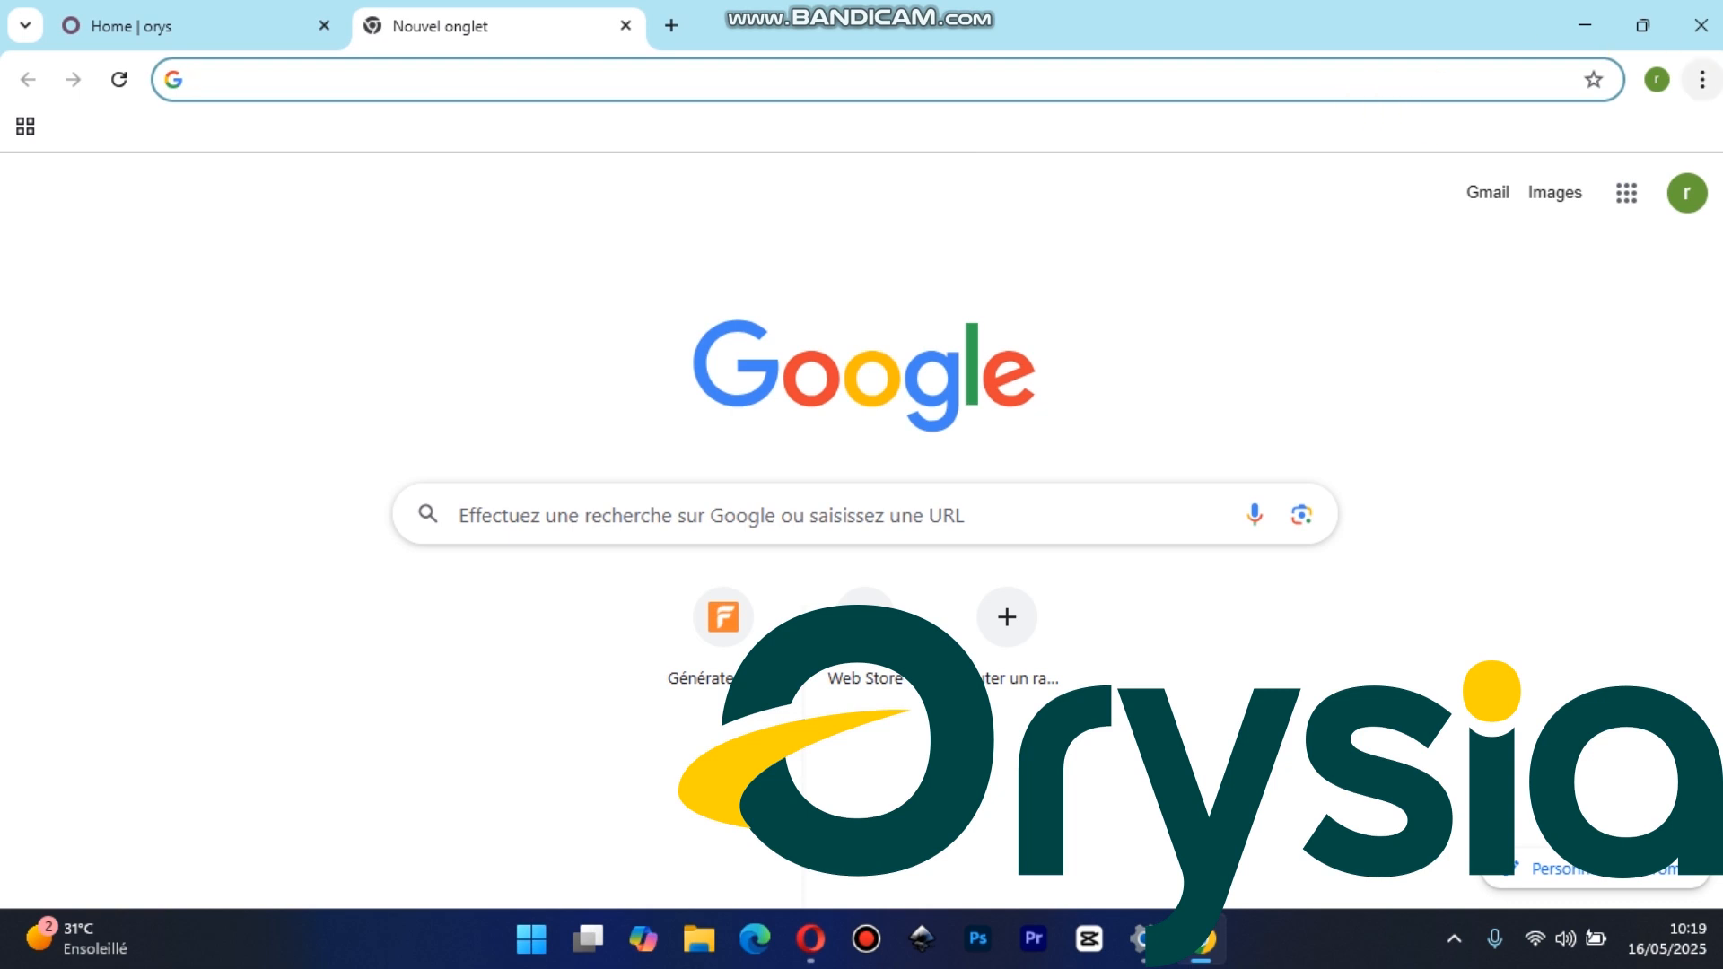
click(1688, 199)
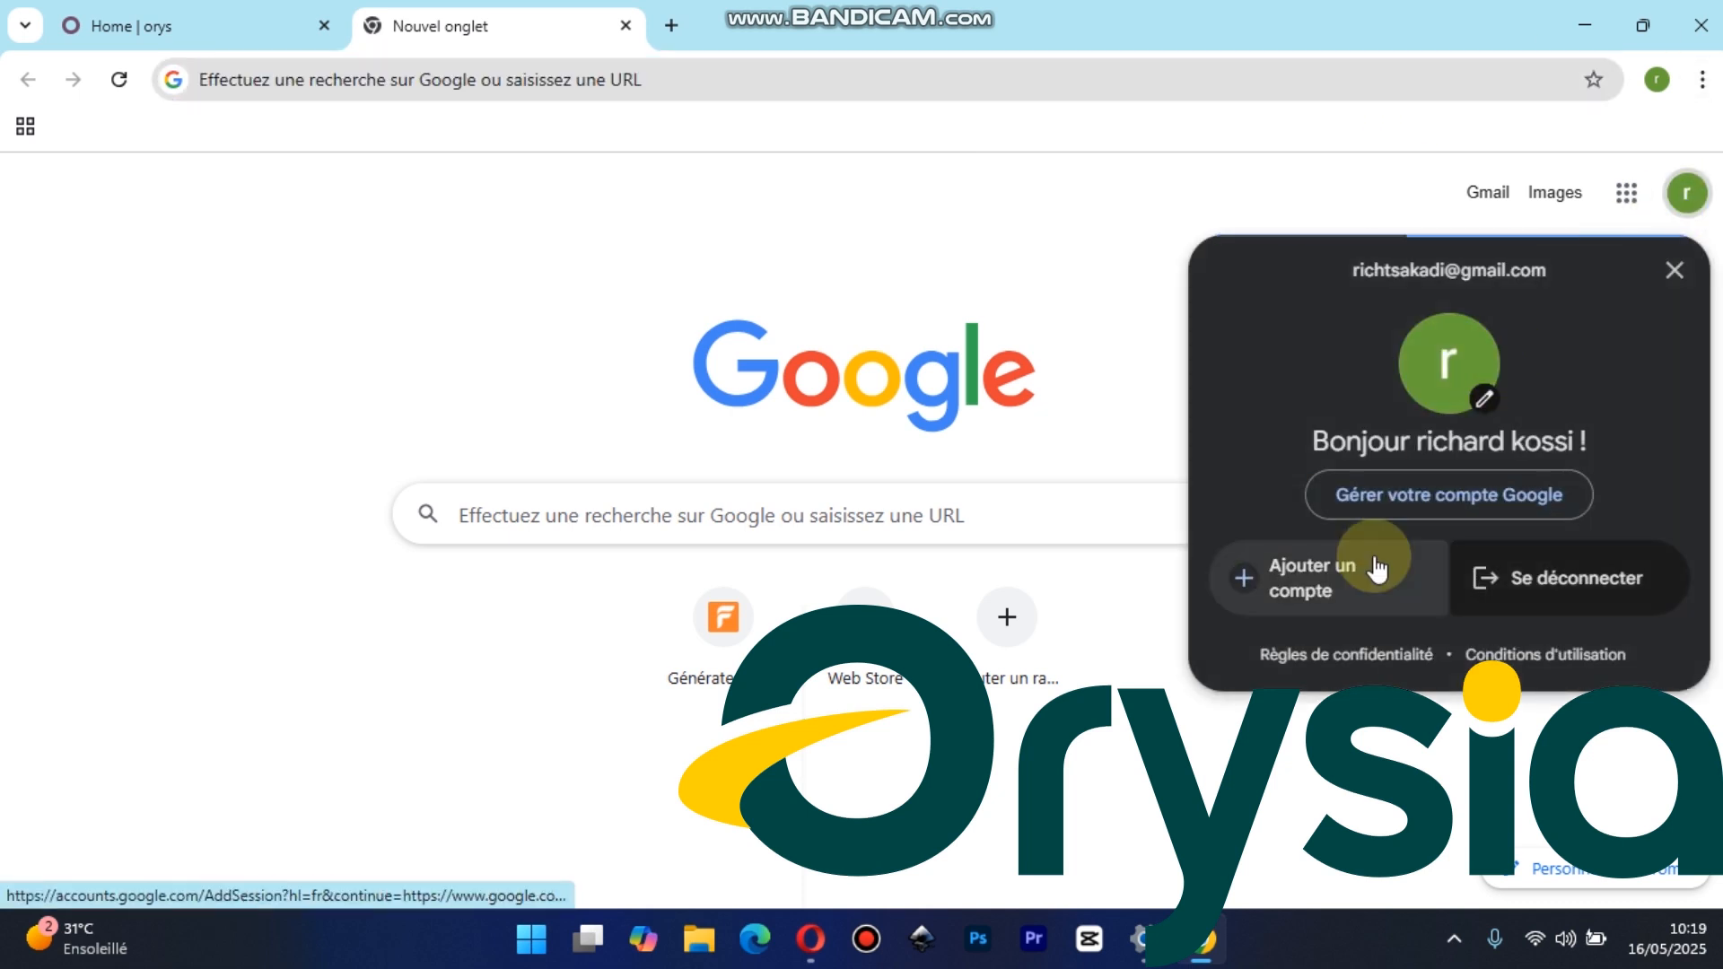
click(1335, 596)
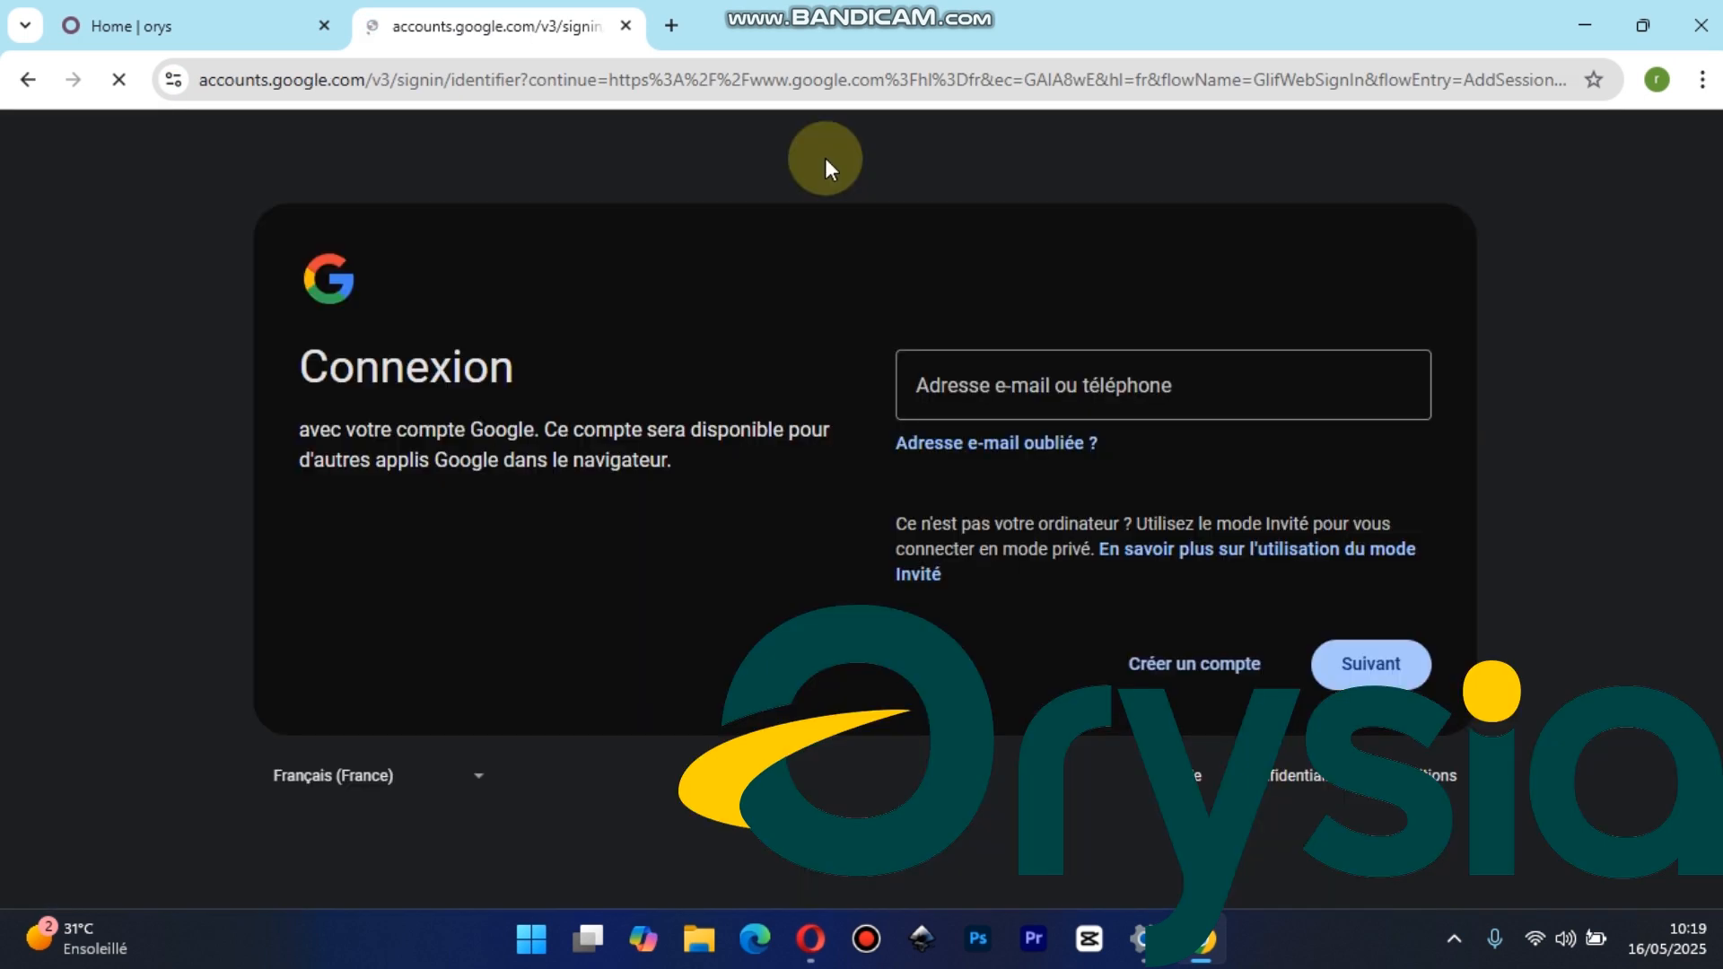
click(1109, 389)
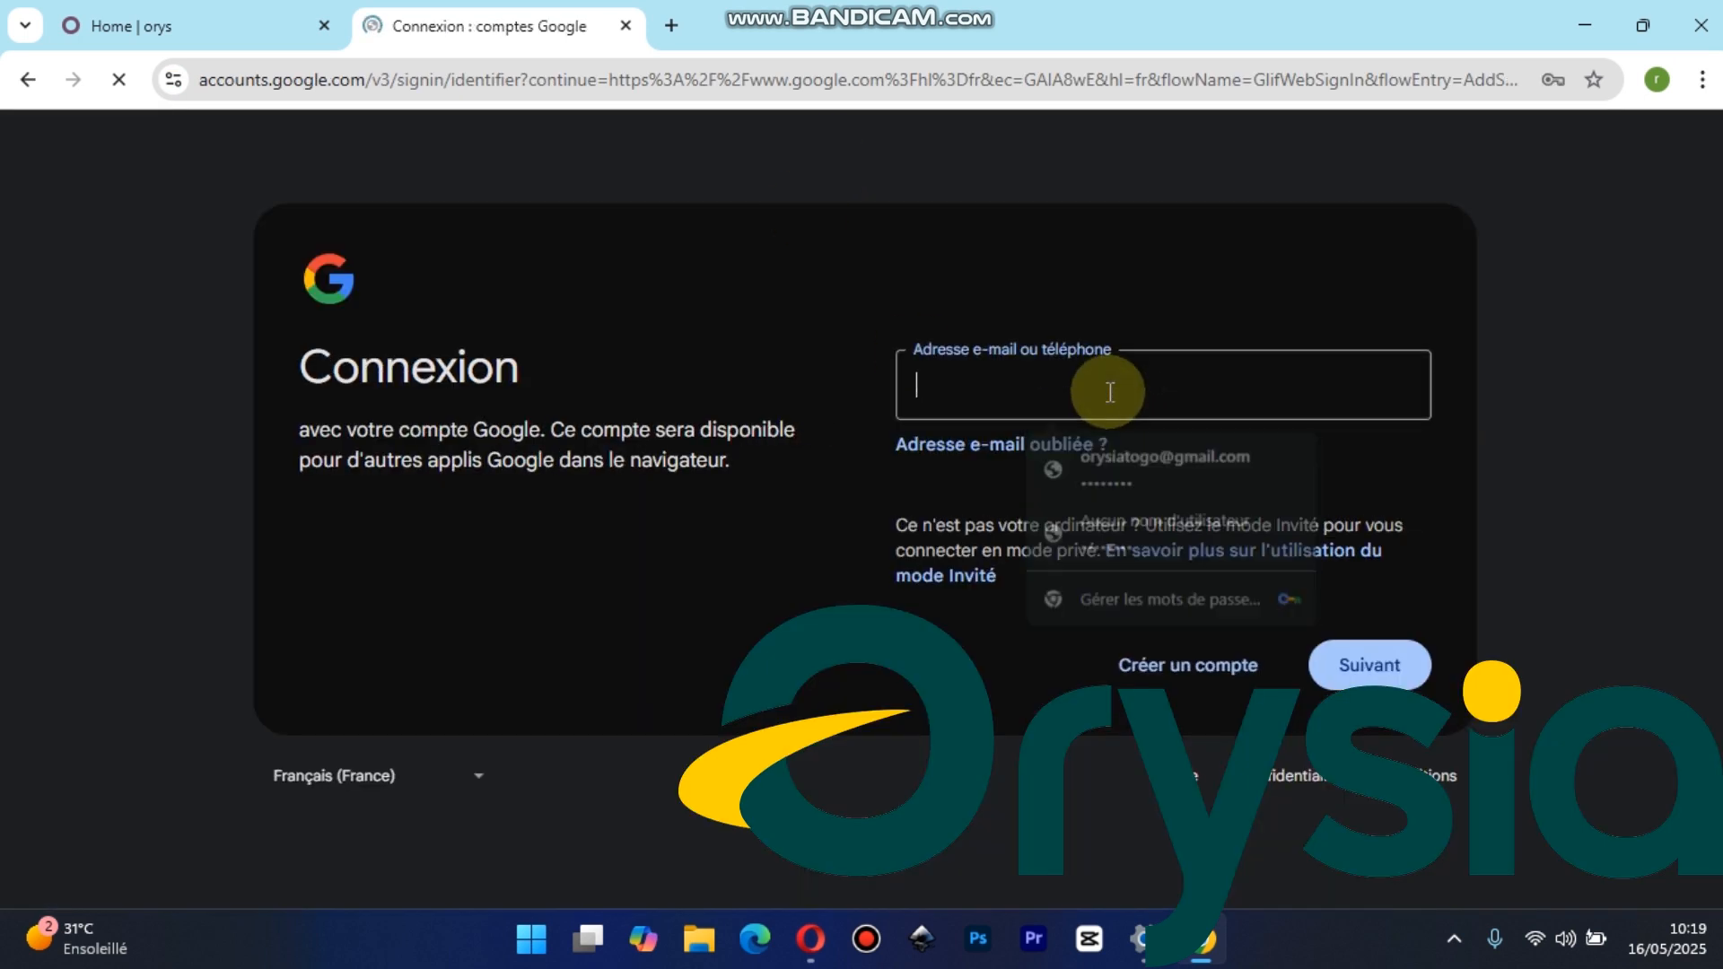
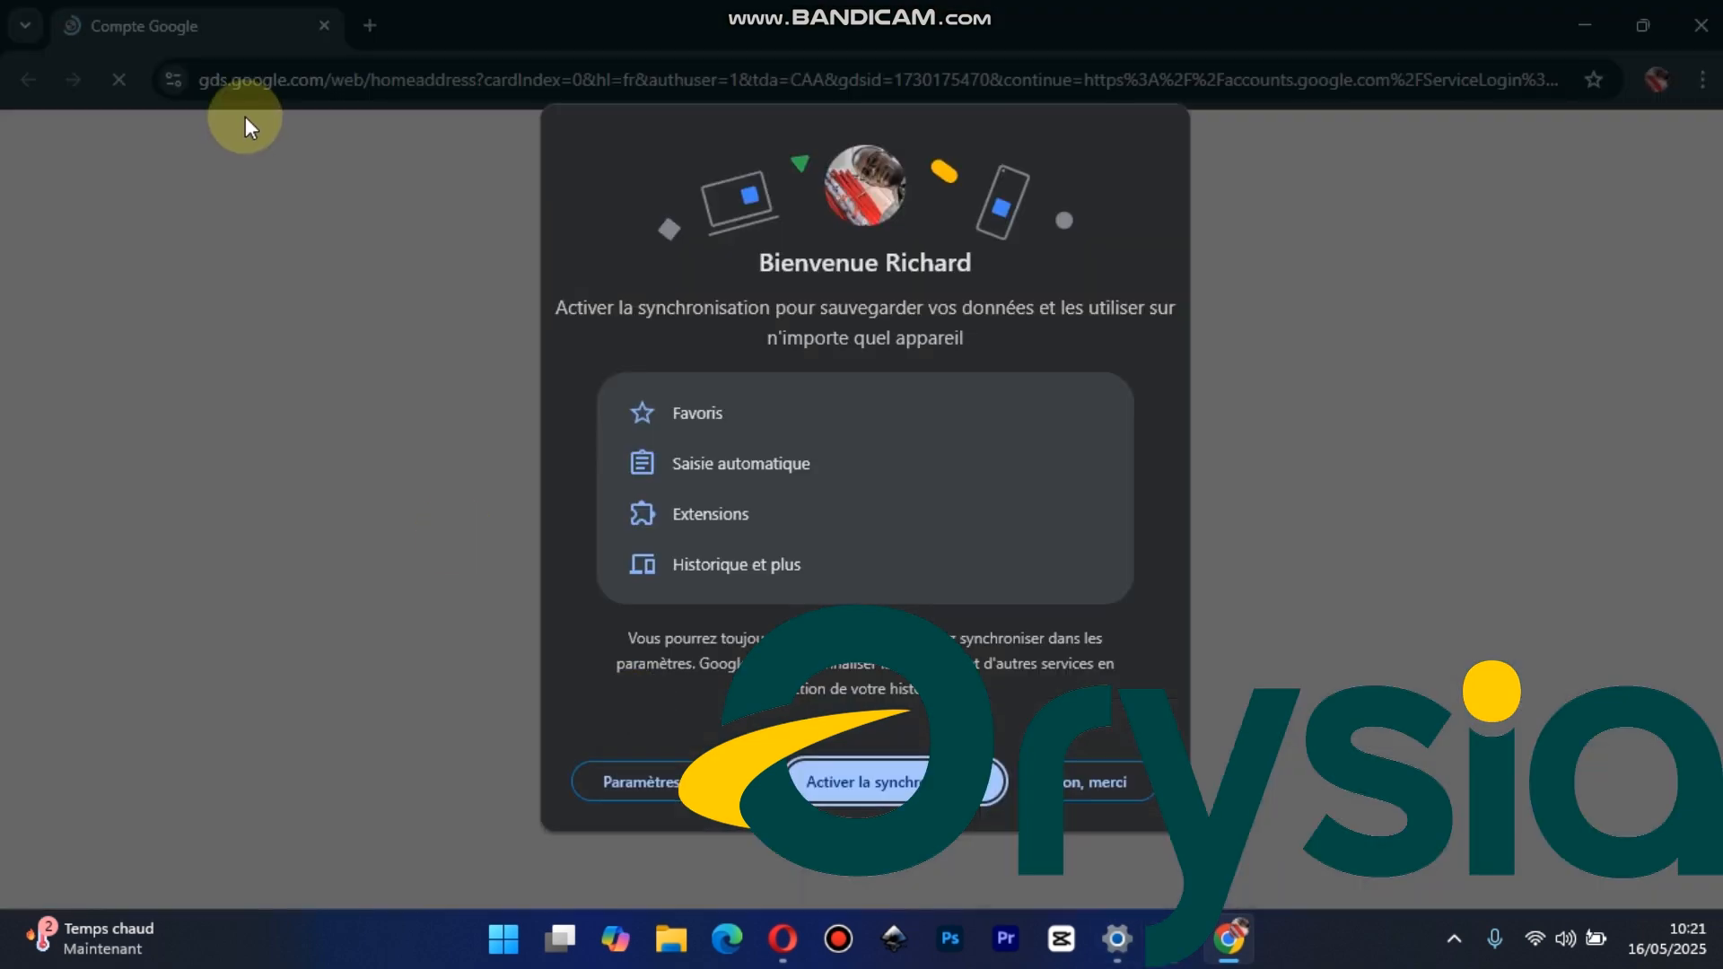
Decline Chrome synchronization, skip the profile customization and return to the browser window showing the Orysia website
click(1071, 779)
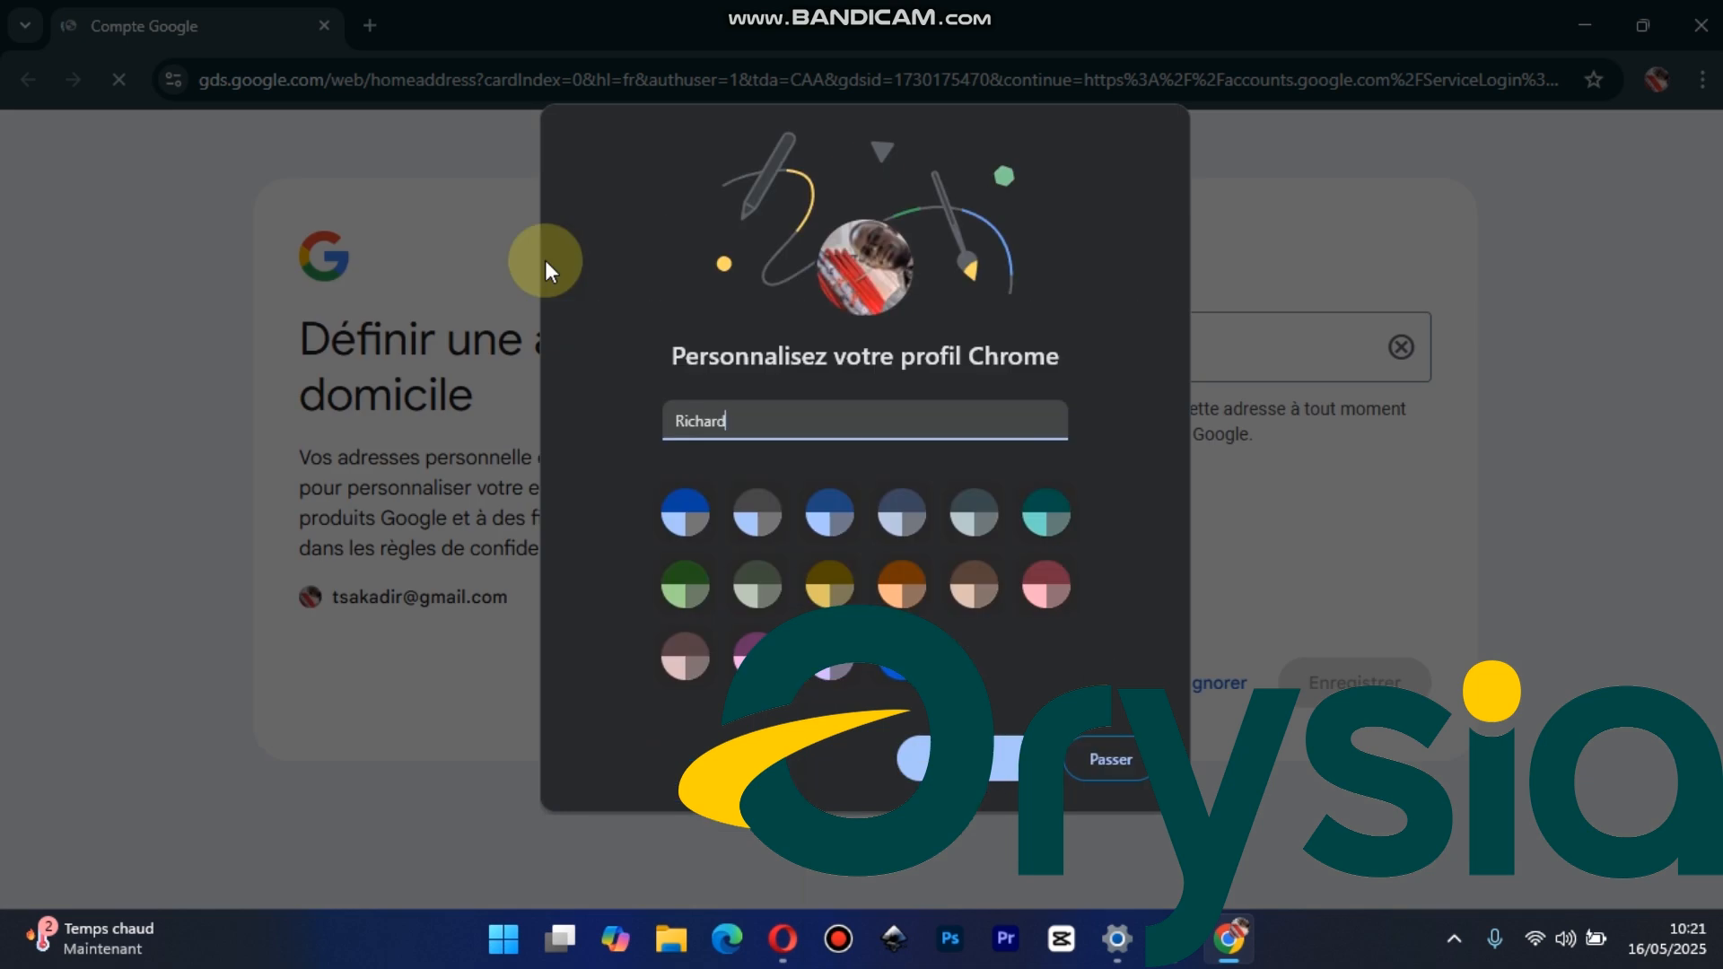
click(1096, 767)
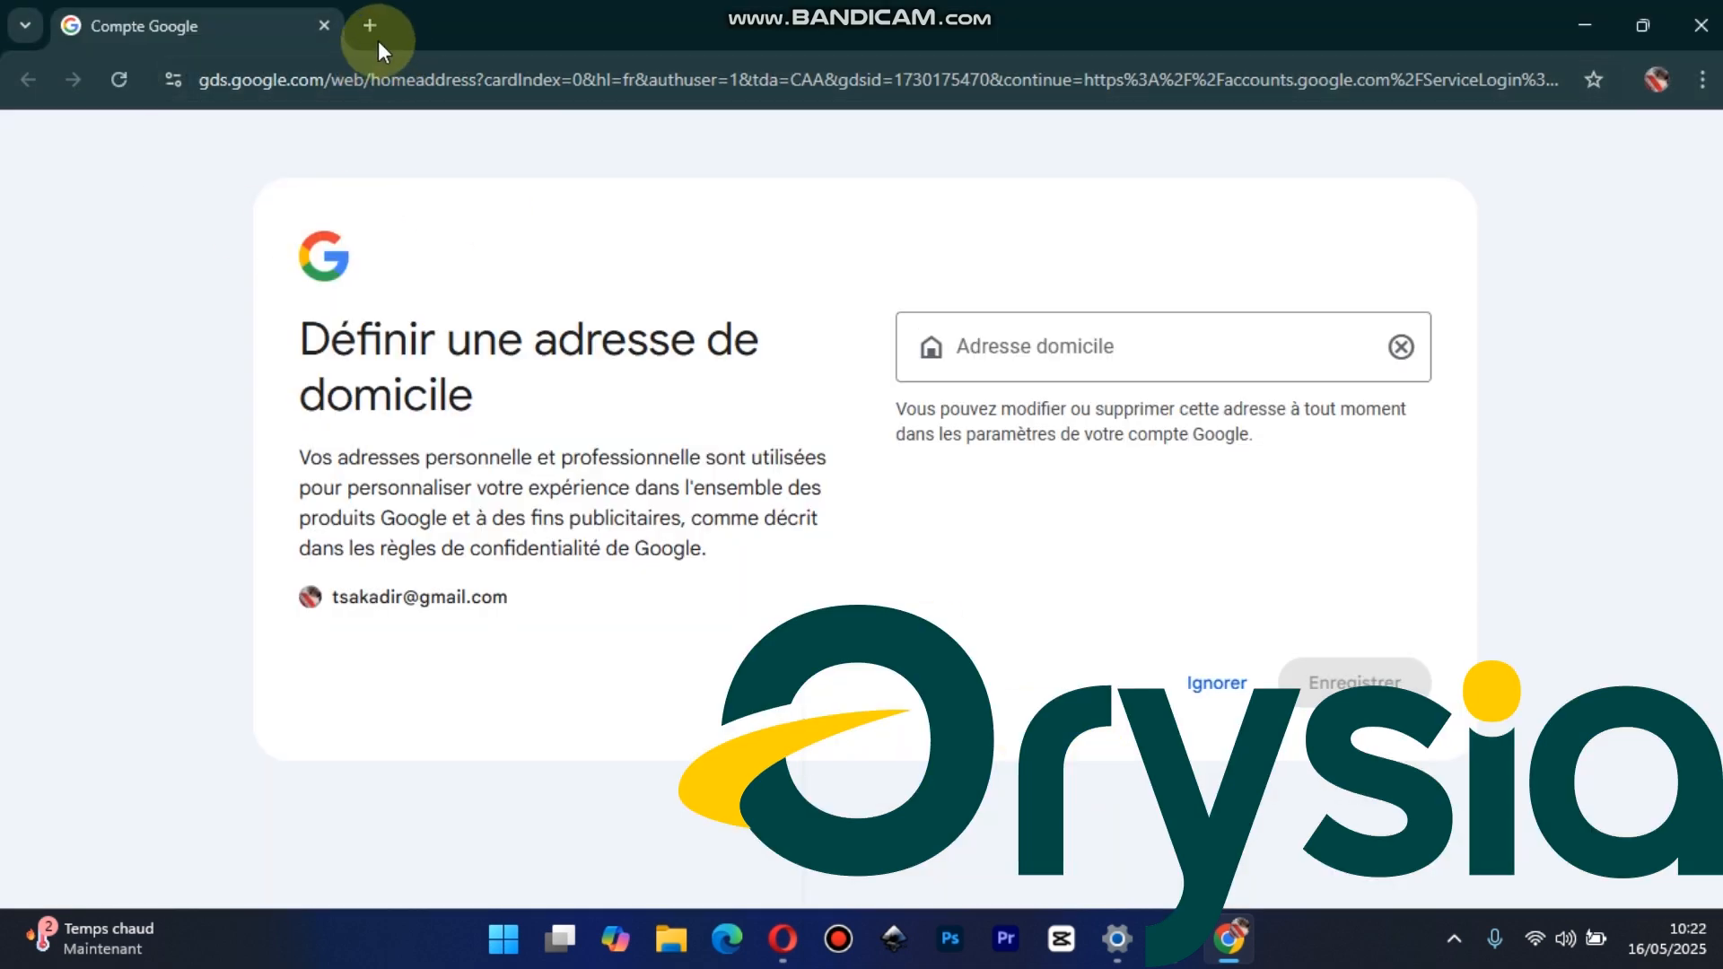
click(338, 79)
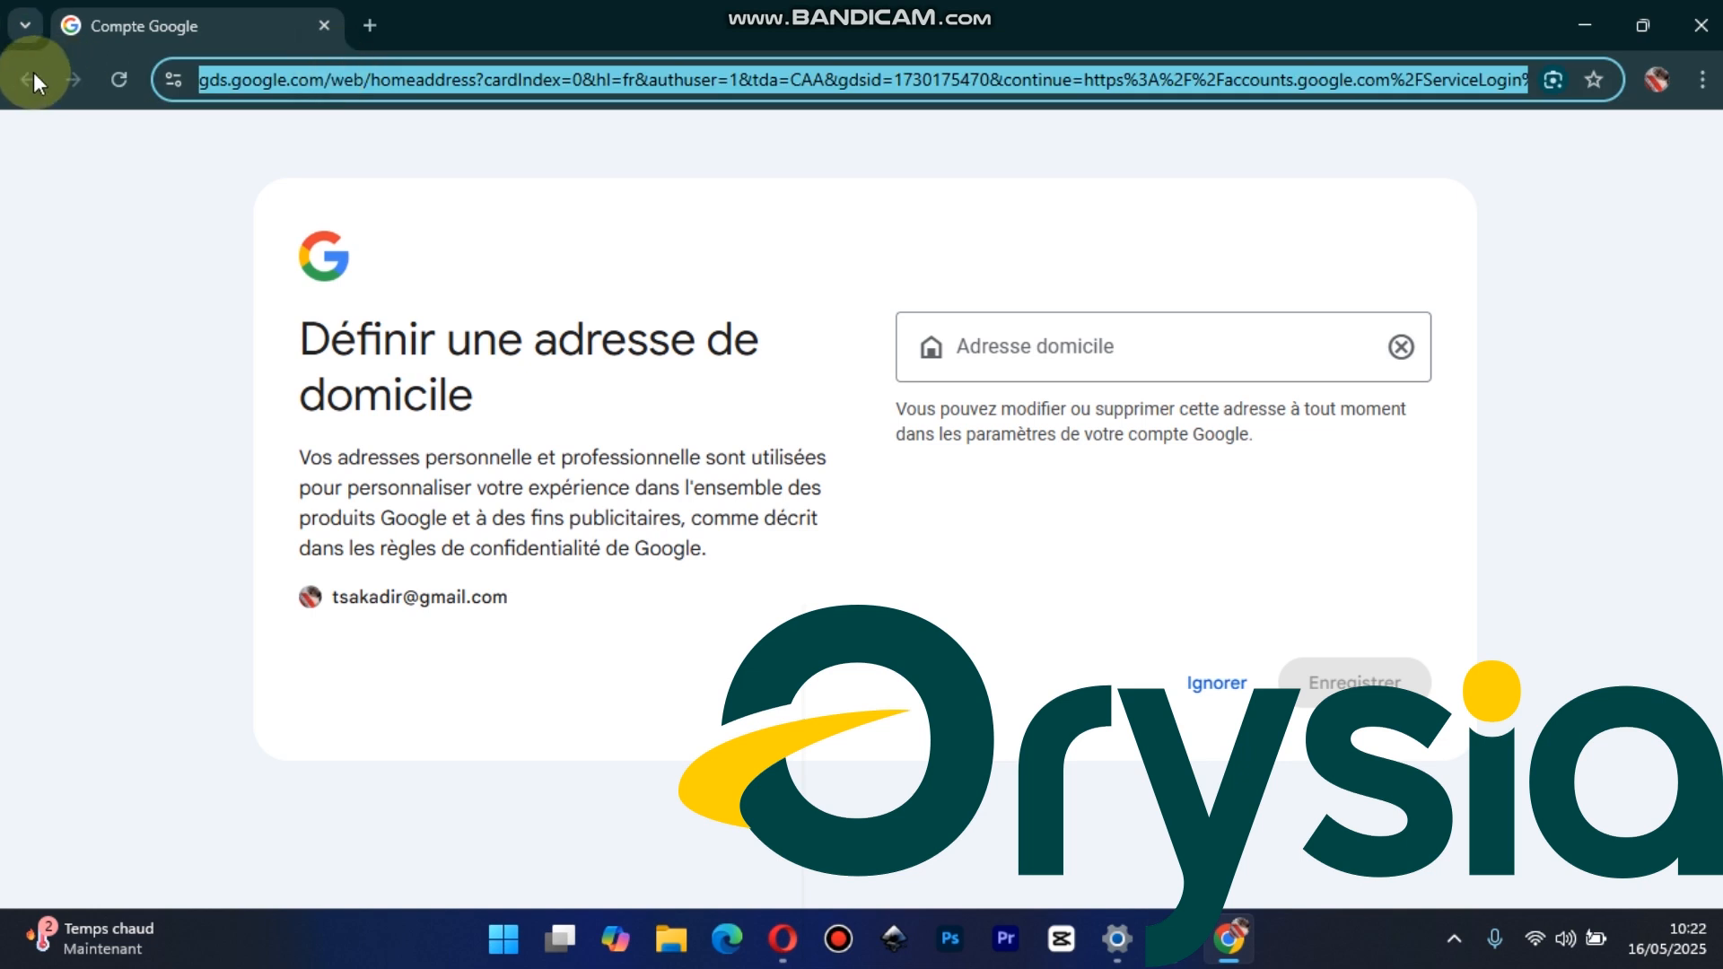
mouse_move(1228, 939)
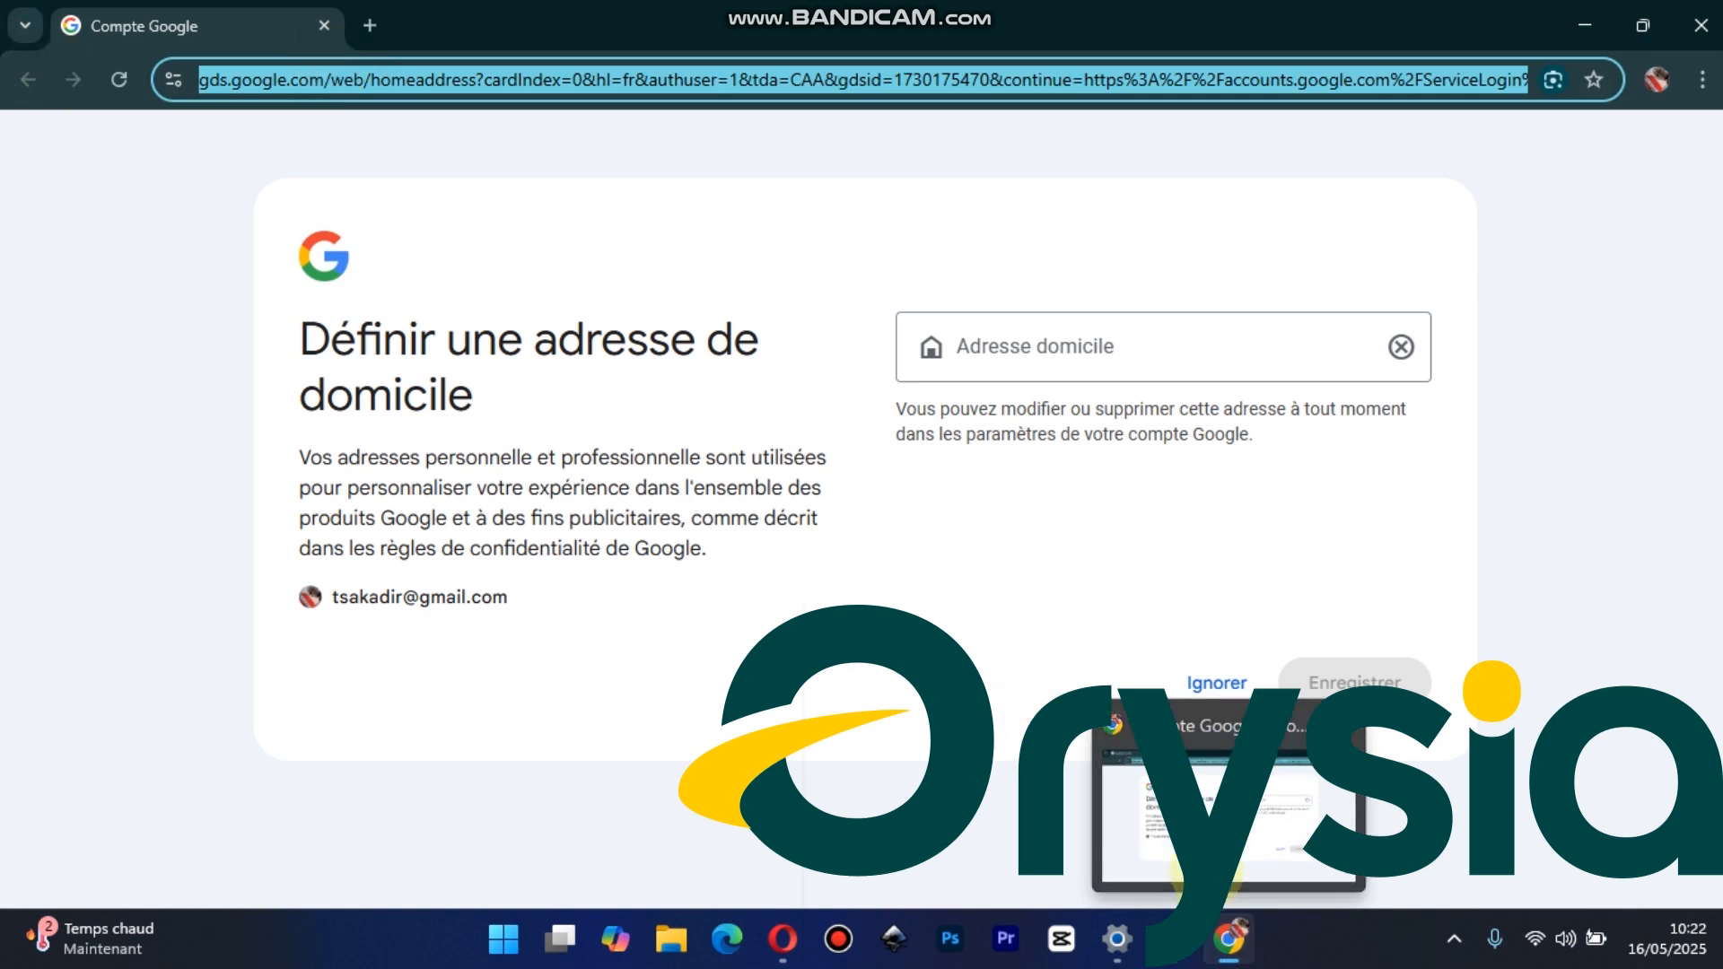
click(1166, 964)
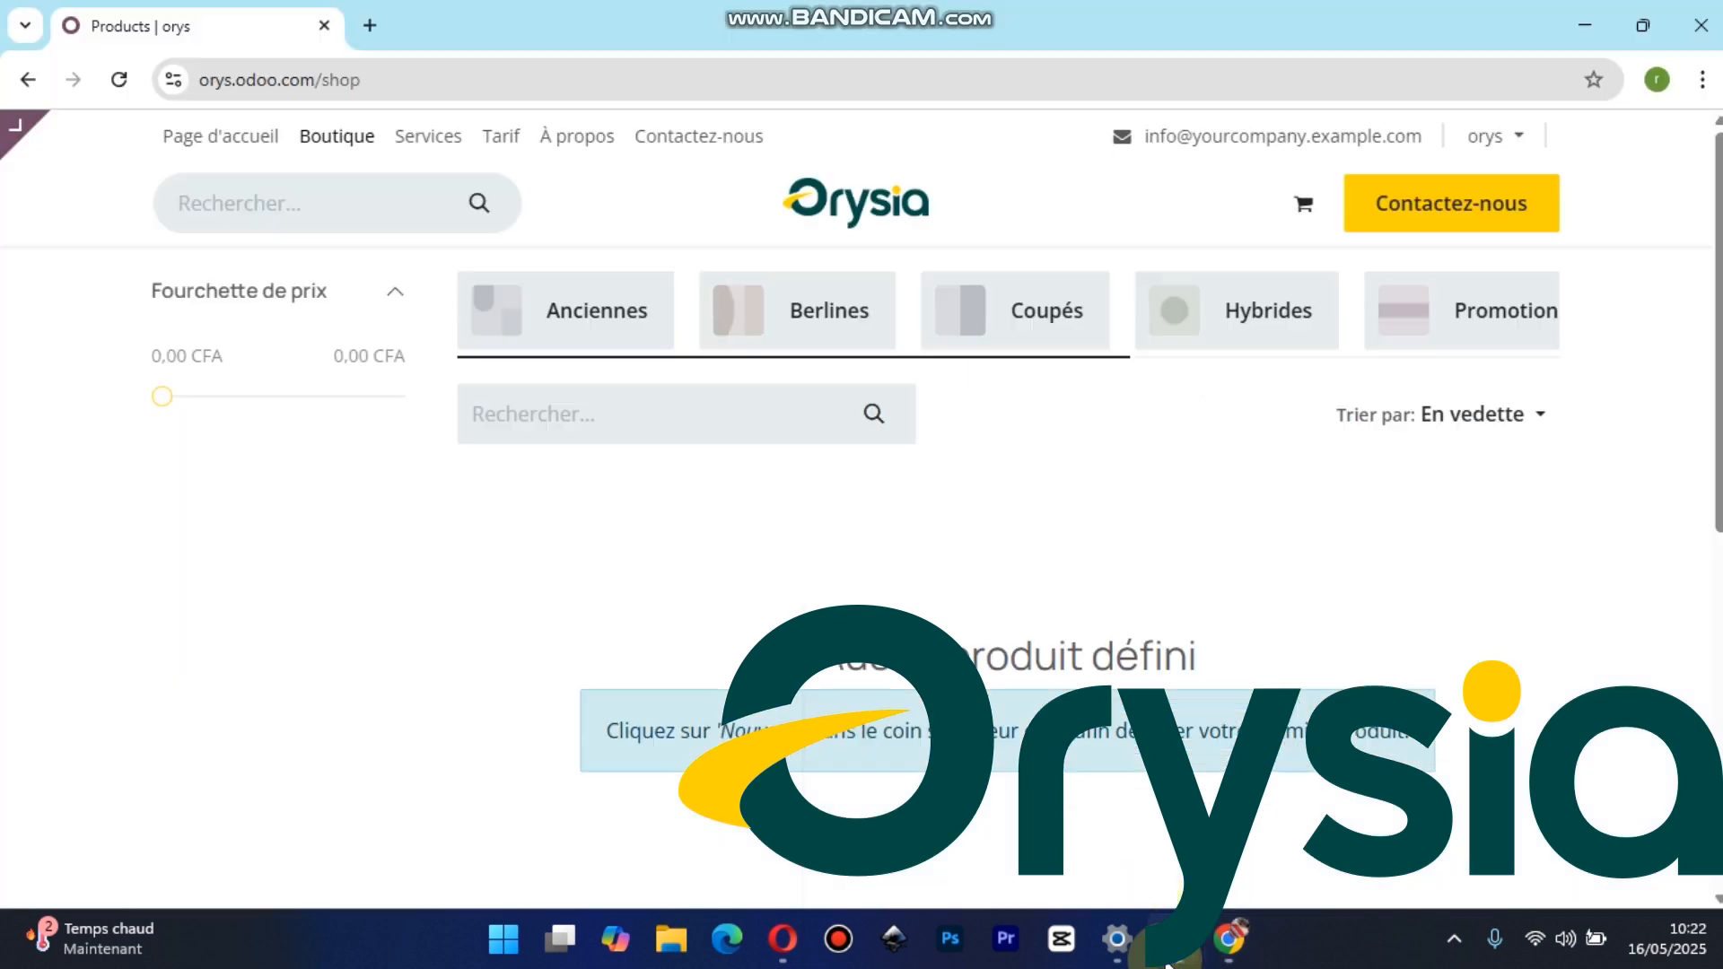
Review the website's home, Services, Tarif, À propos and Contactez-nous pages, and return to the home page
click(250, 164)
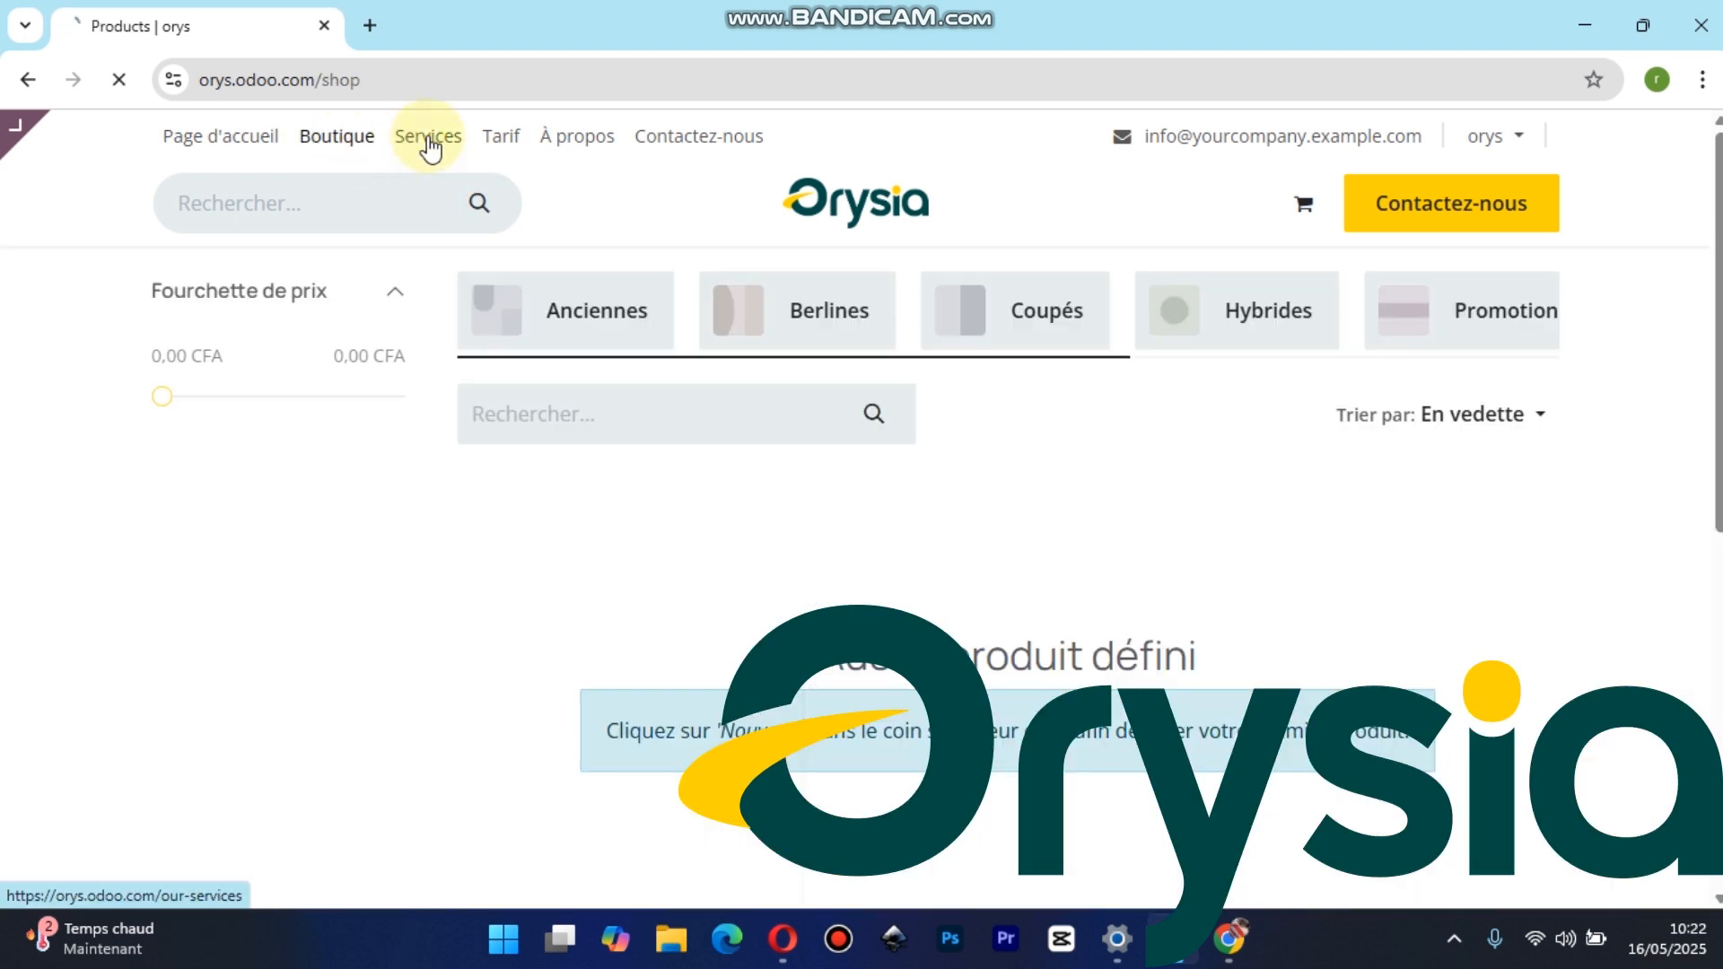
click(431, 144)
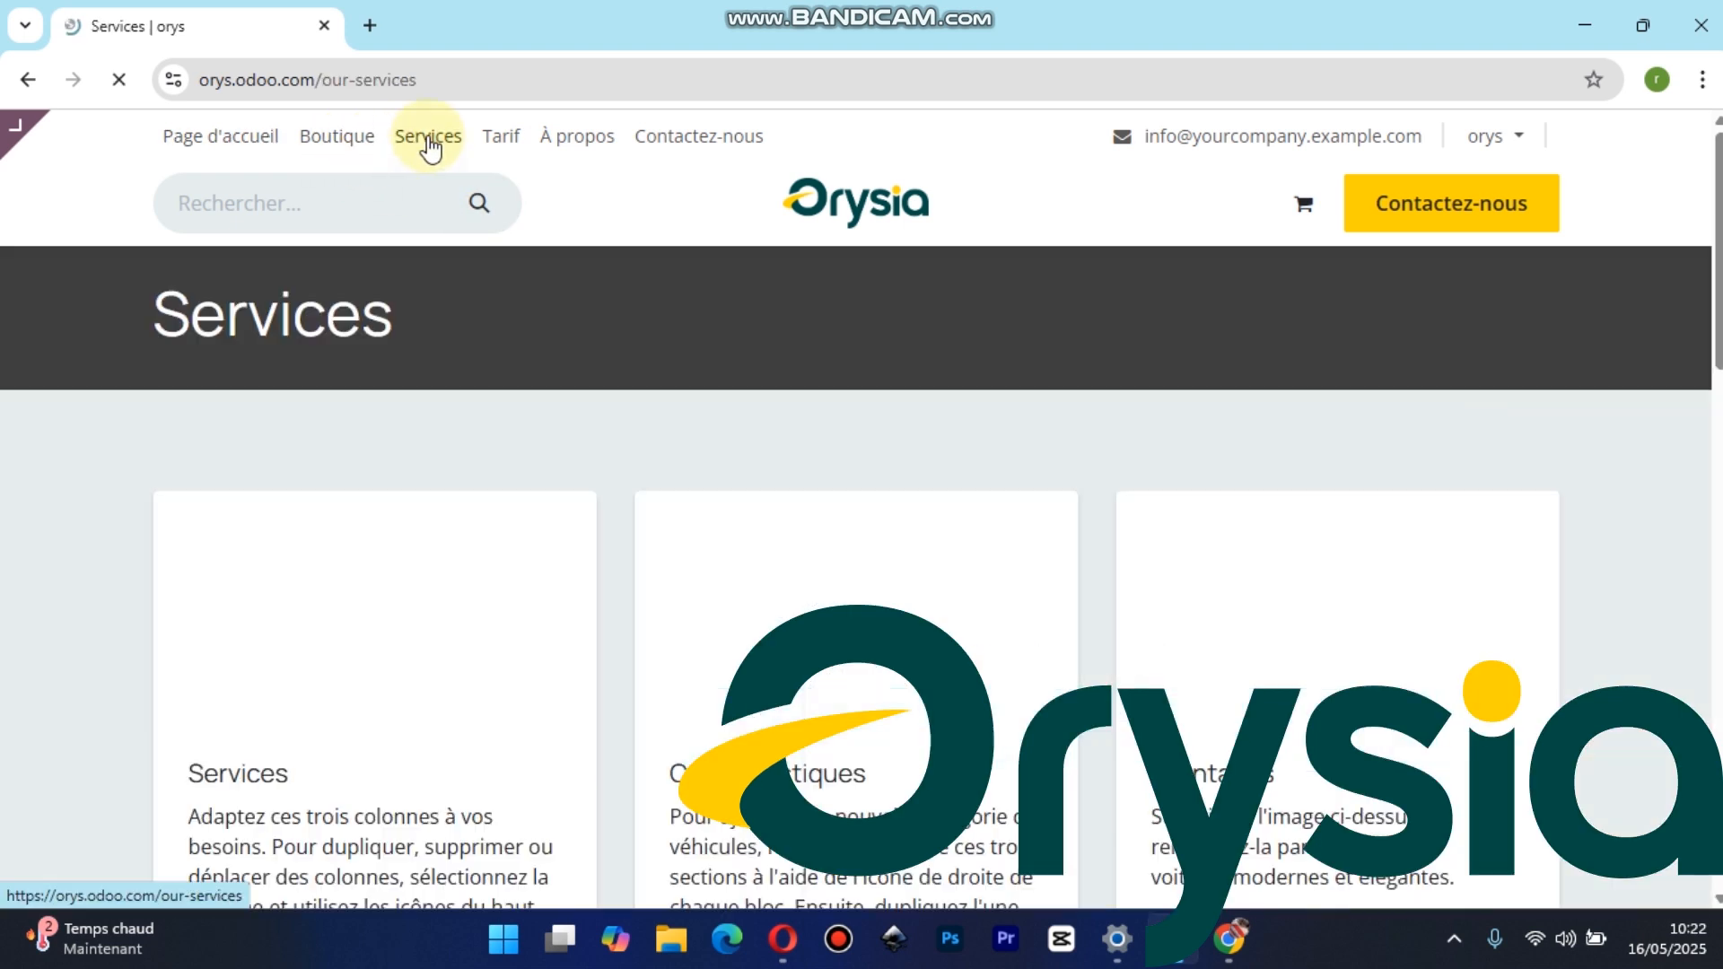
click(500, 143)
click(568, 142)
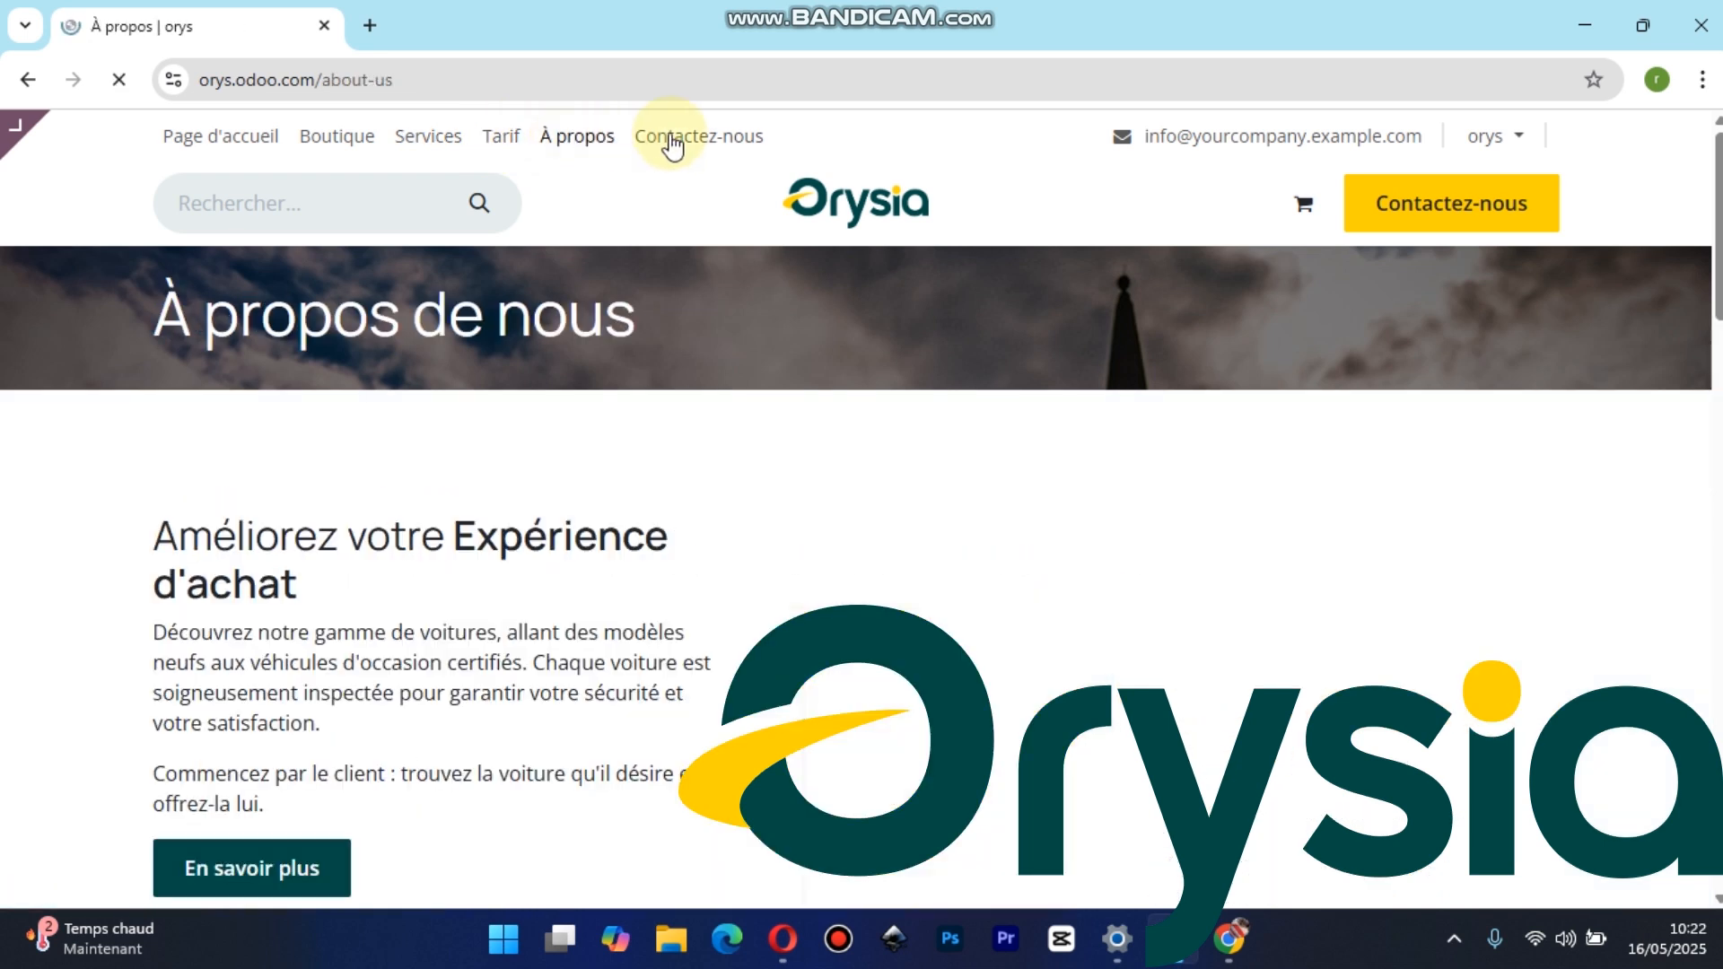
click(669, 142)
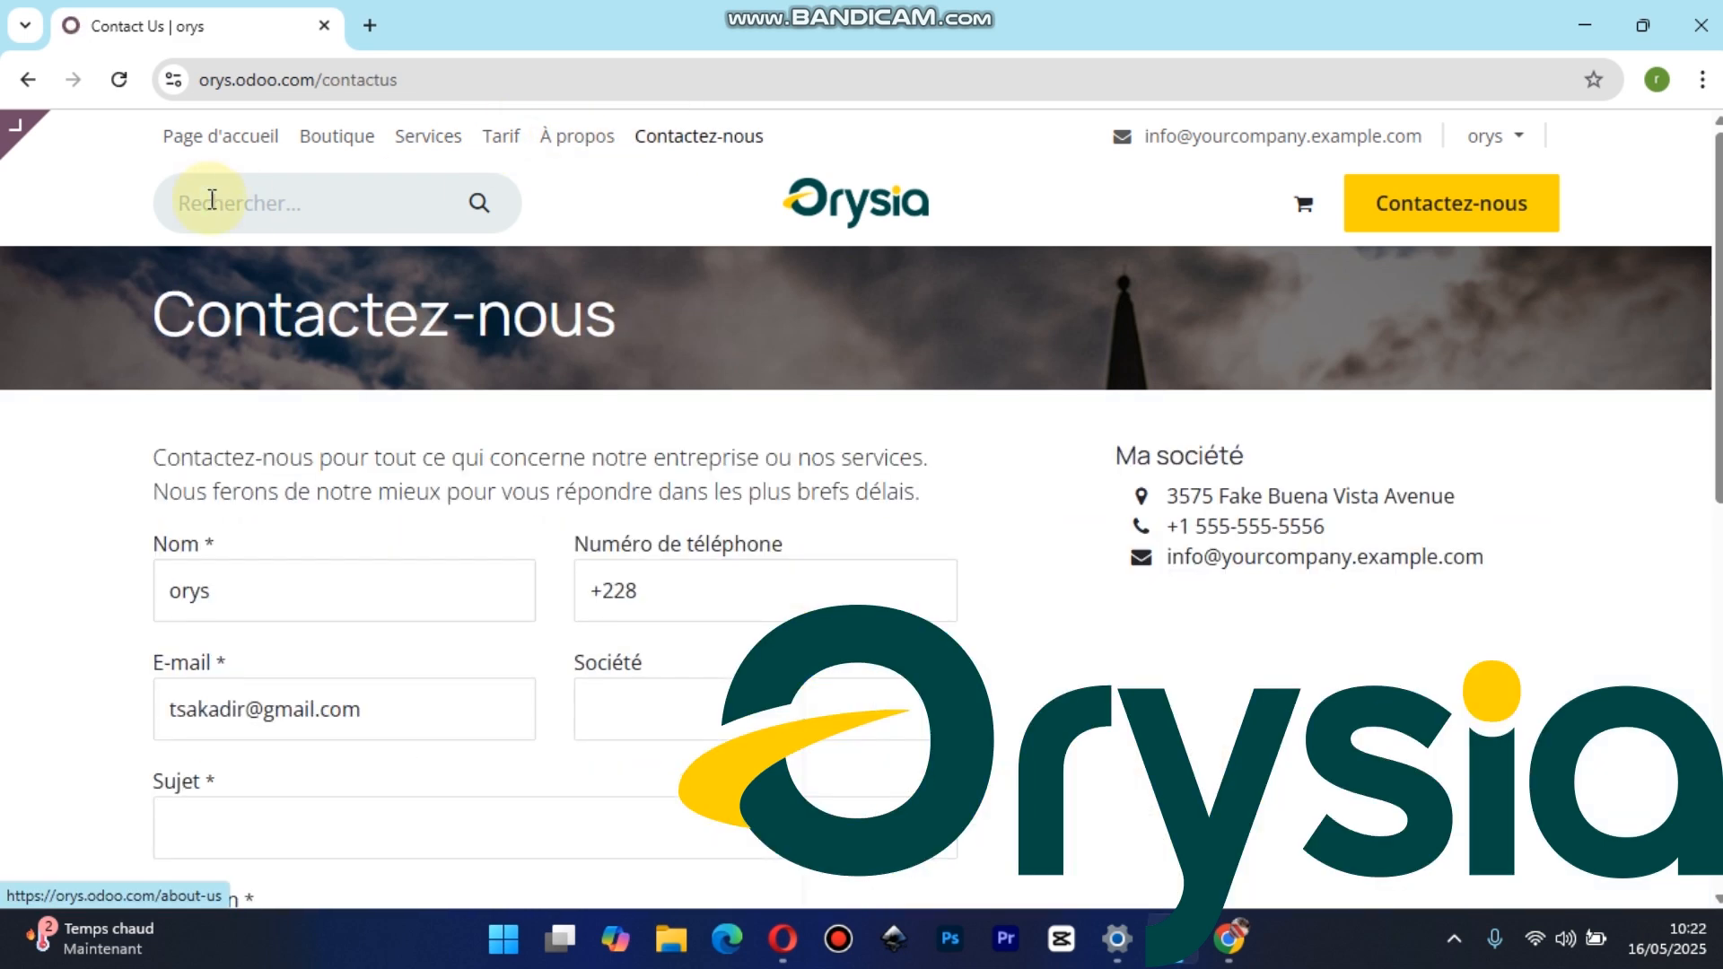
click(212, 142)
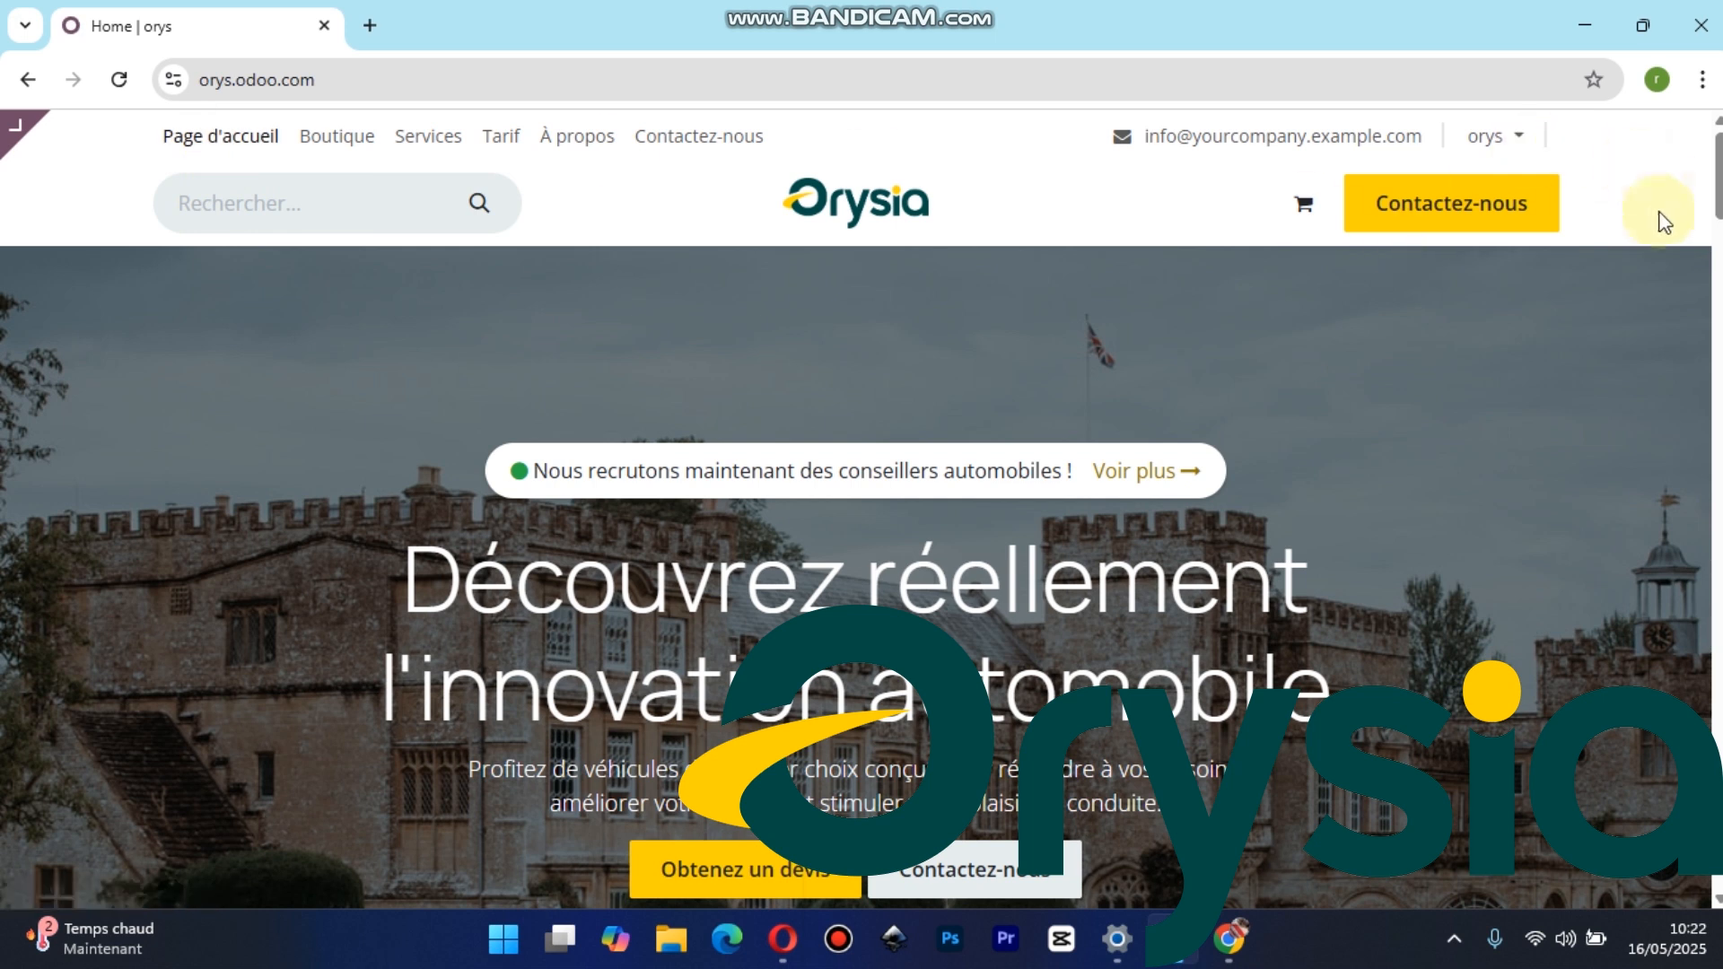
mouse_move(1718, 183)
mouse_down()
mouse_move(1718, 526)
mouse_move(1708, 166)
mouse_up()
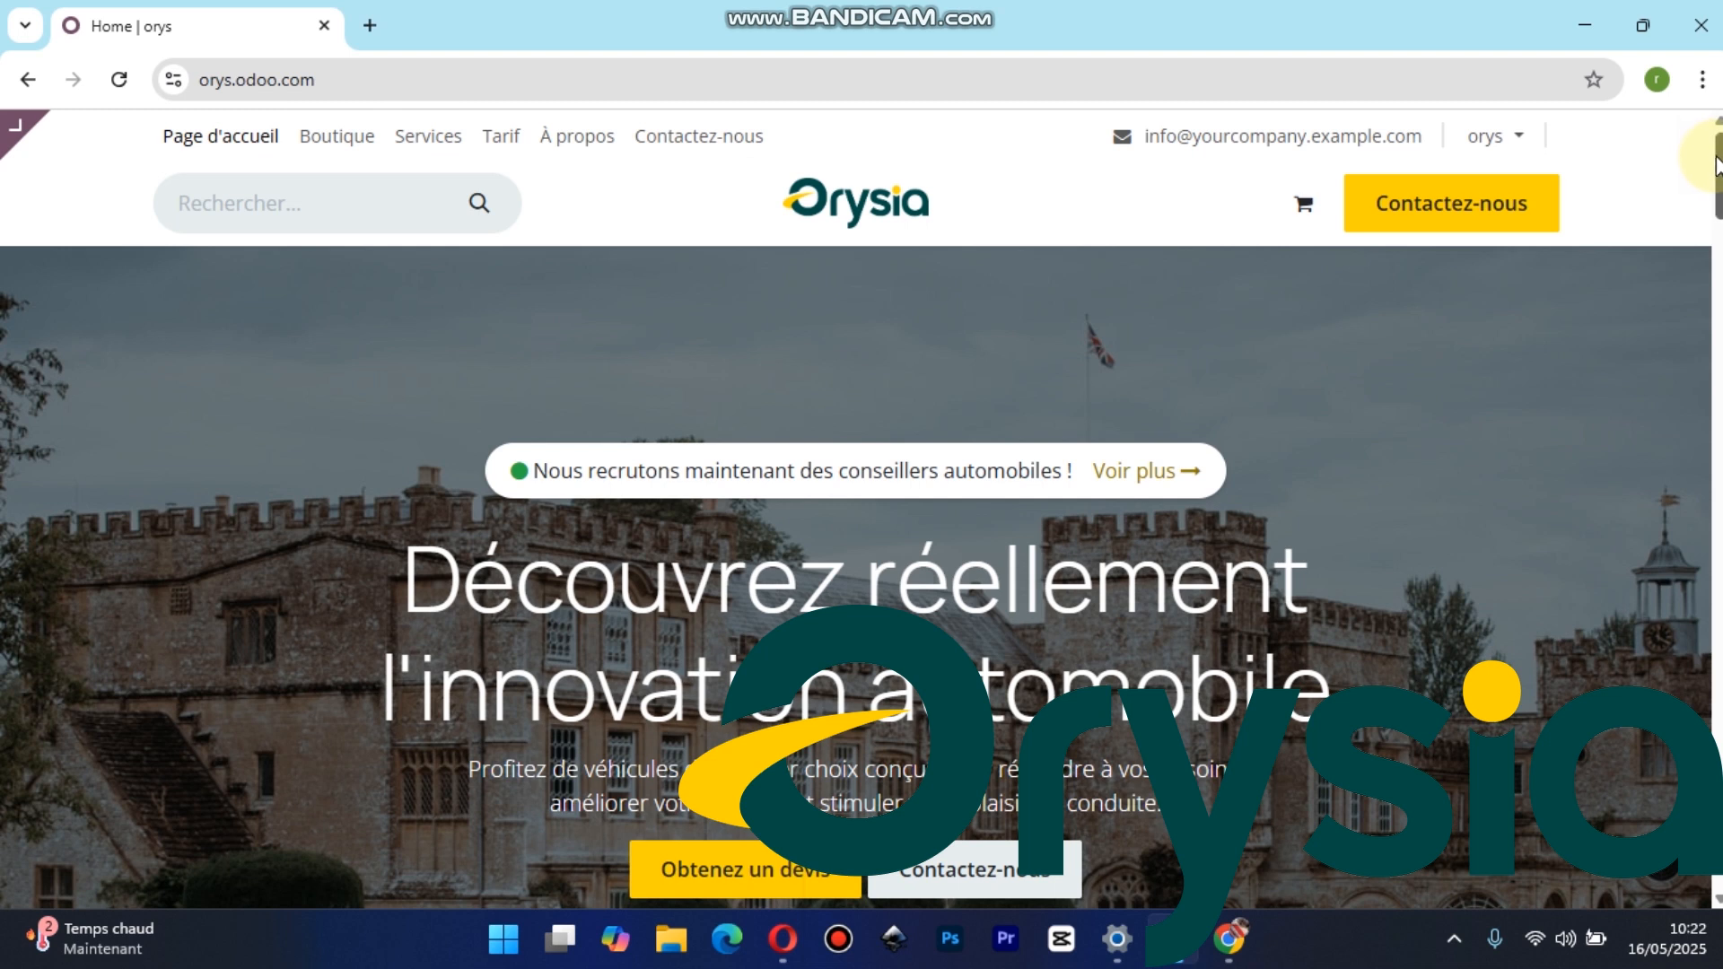
drag(1718, 175, 1718, 148)
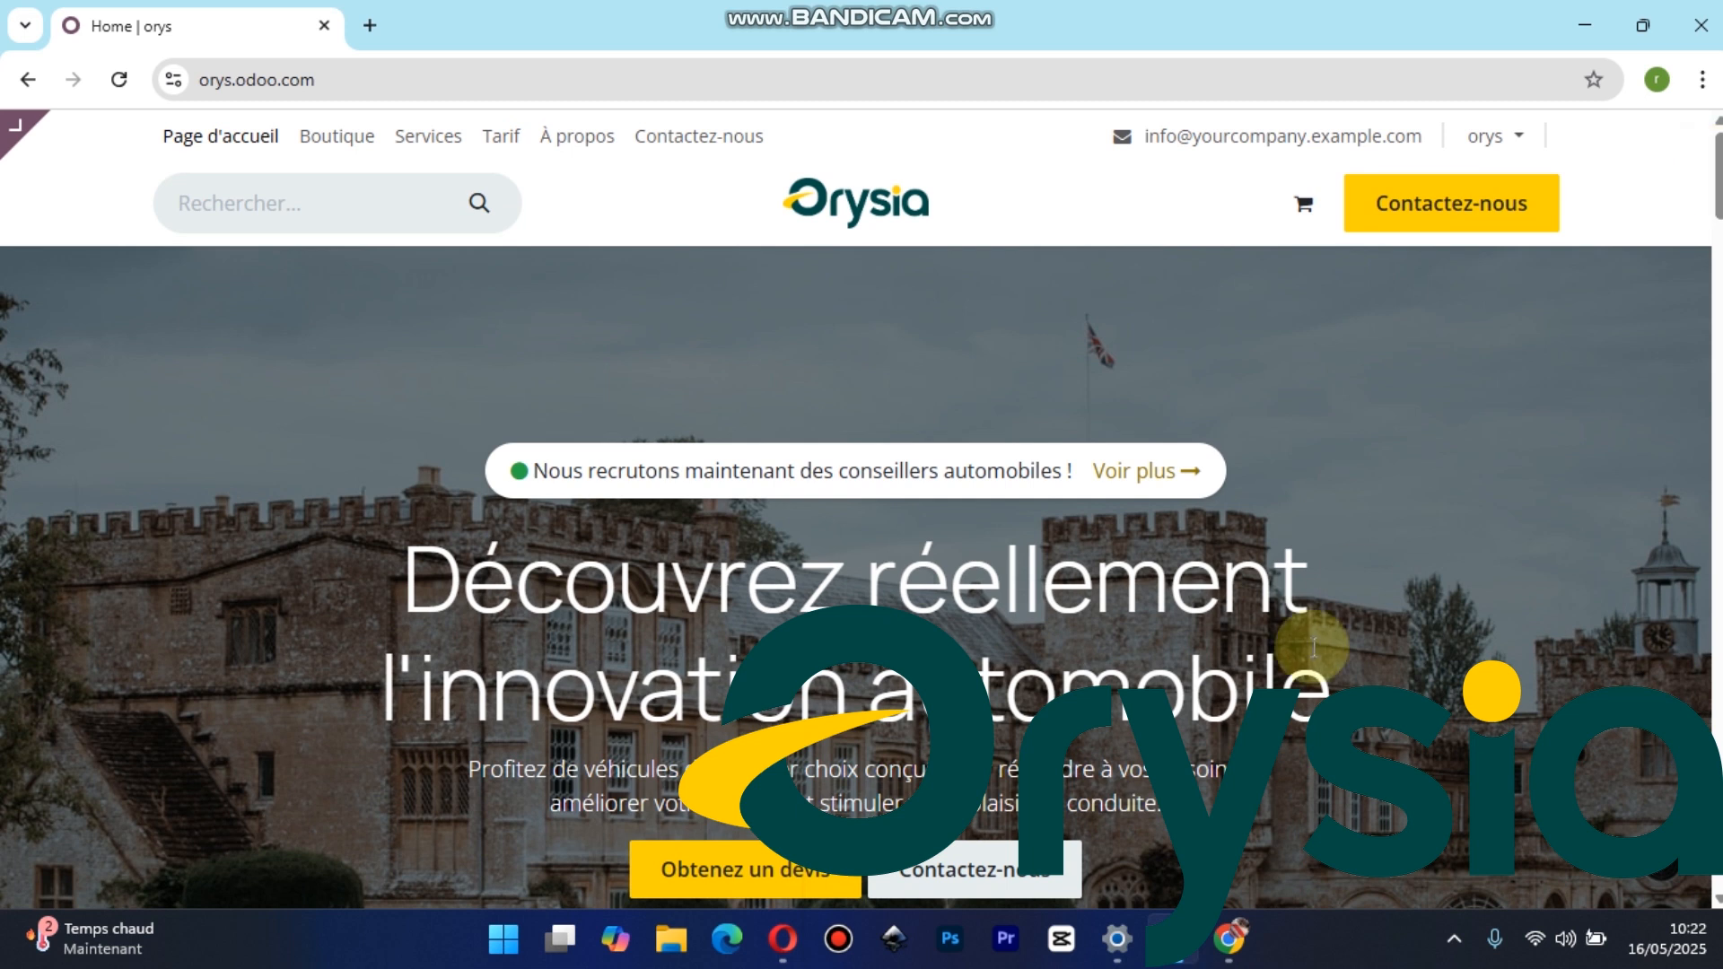
click(1454, 939)
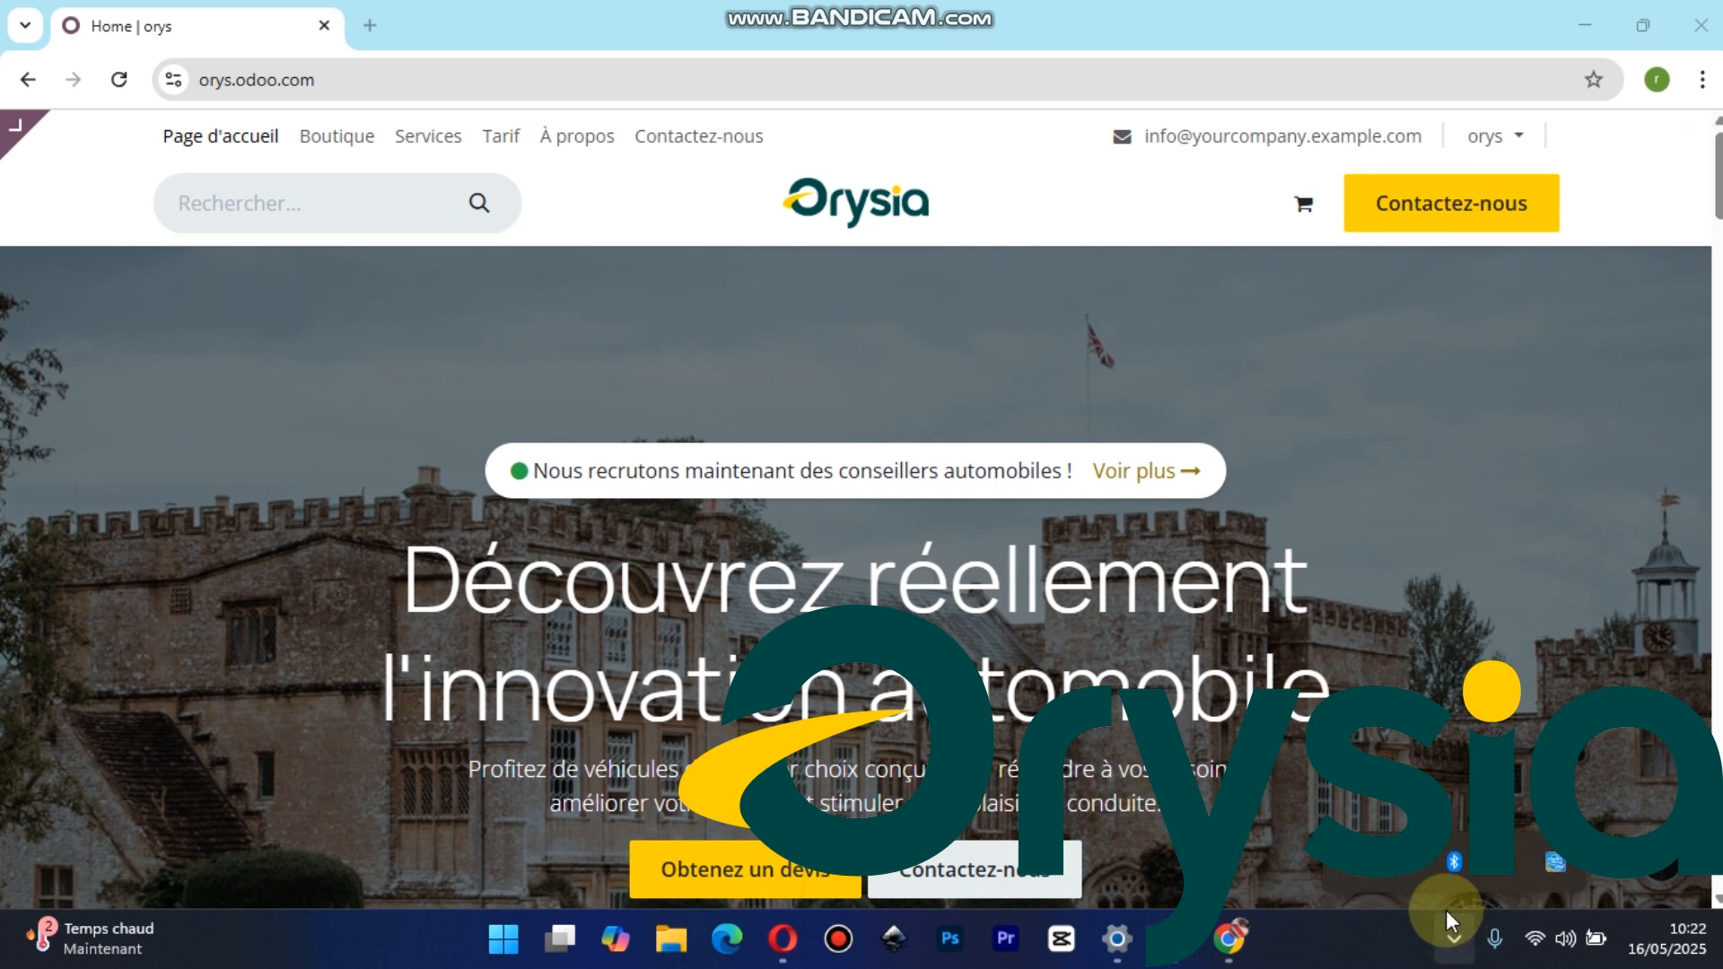
click(1406, 862)
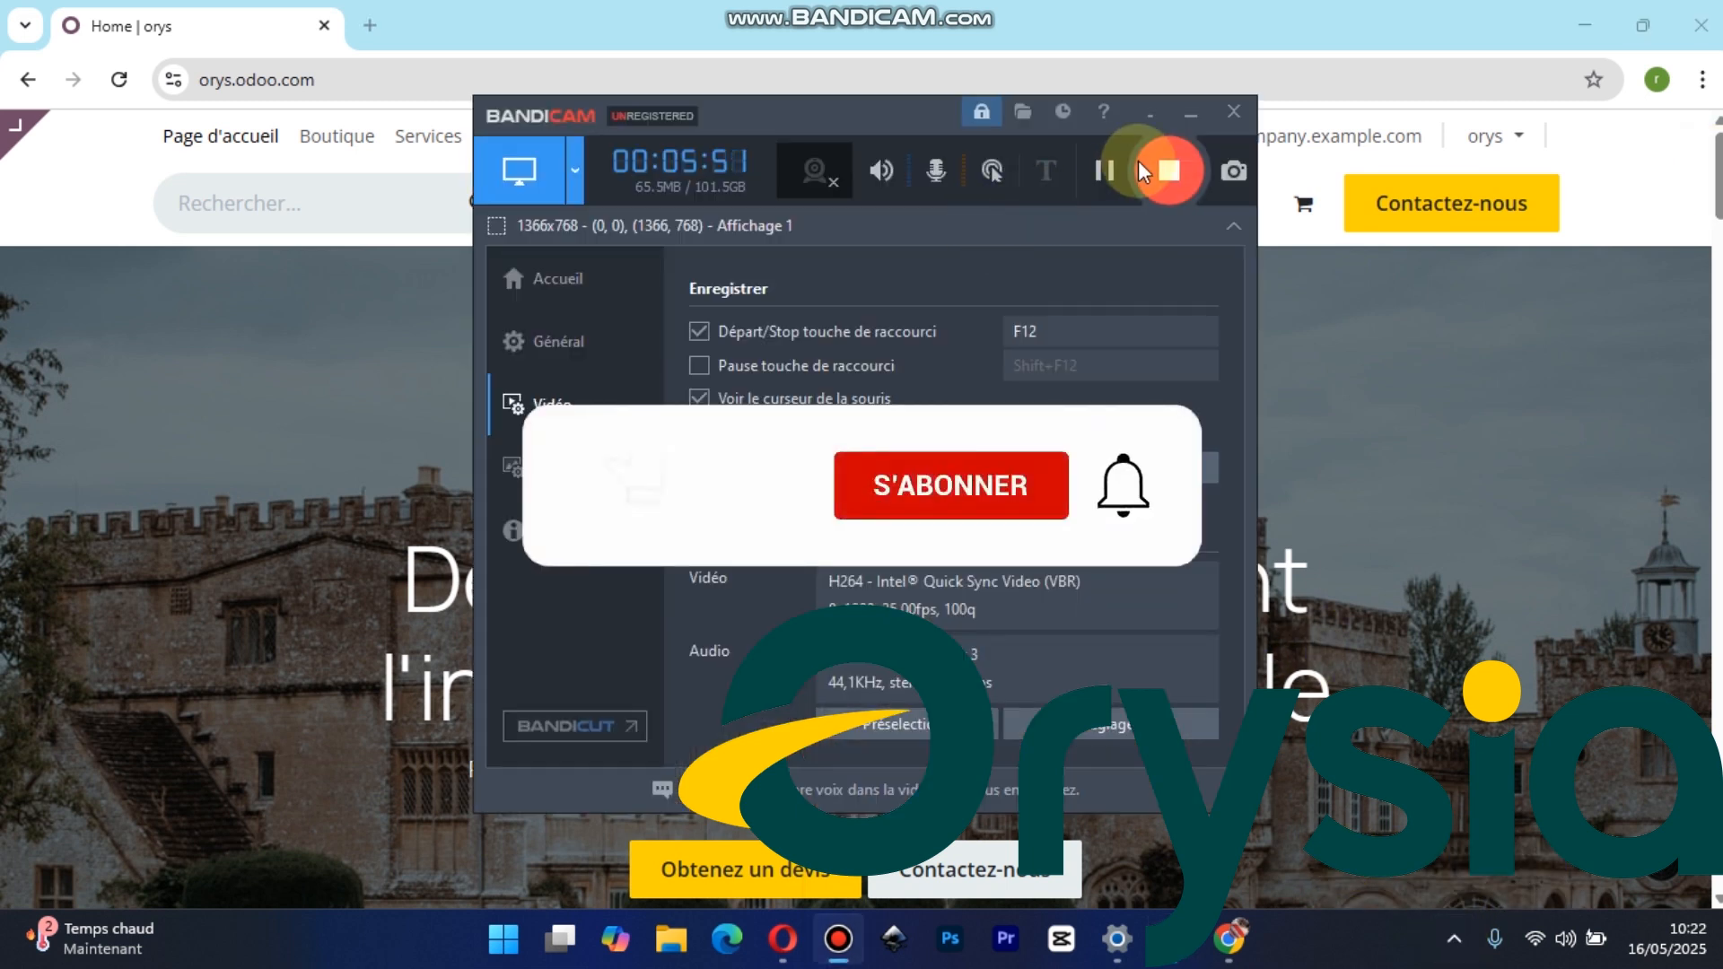
click(1167, 170)
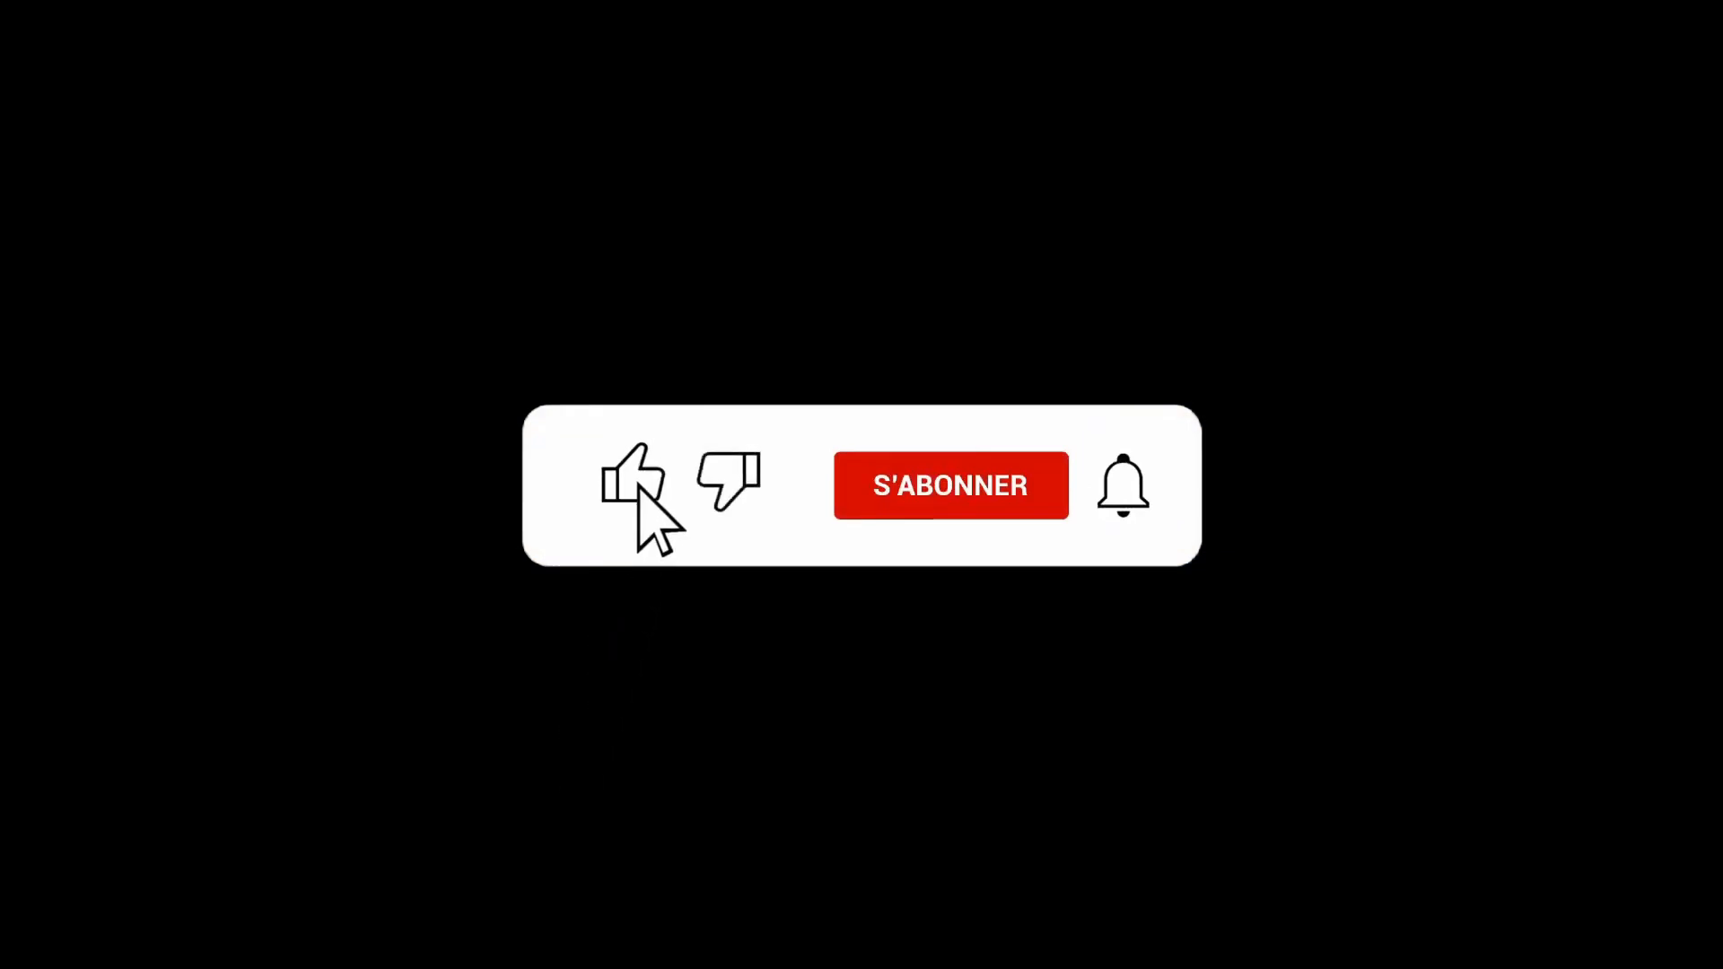